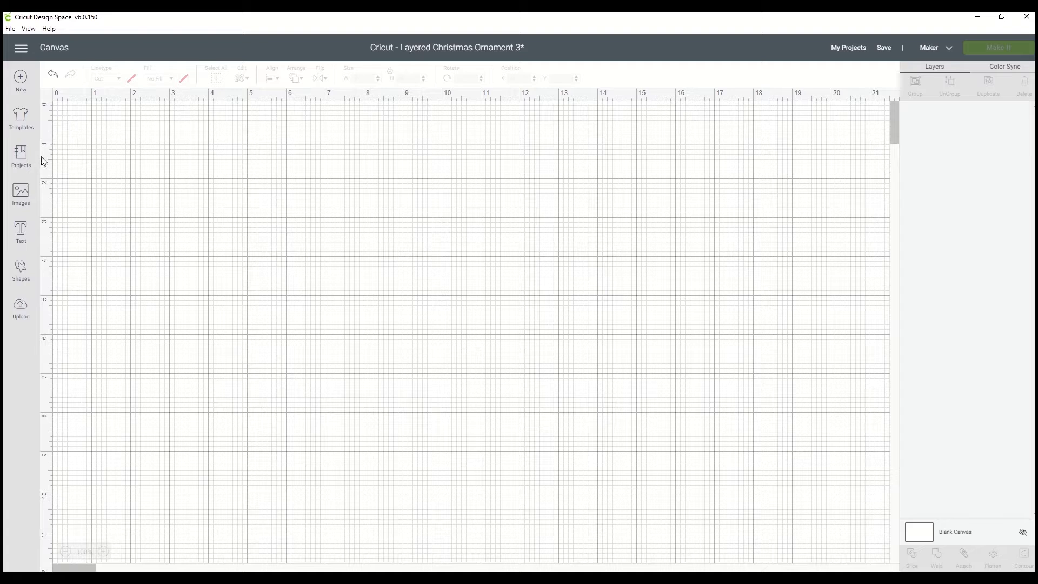
Step: Open the full image library and filter it to Cricut Access images
left_click(21, 200)
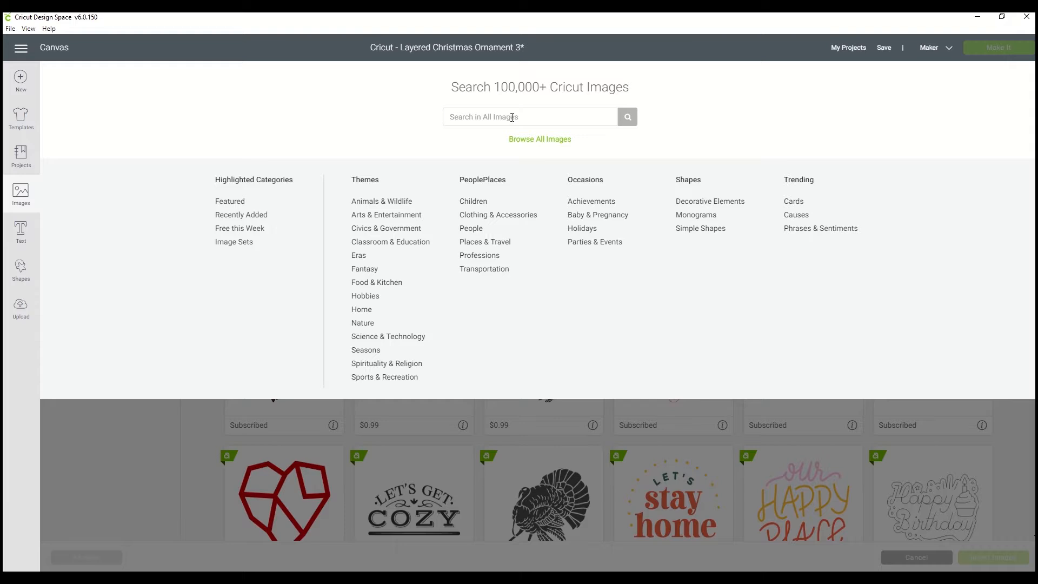
left_click(540, 141)
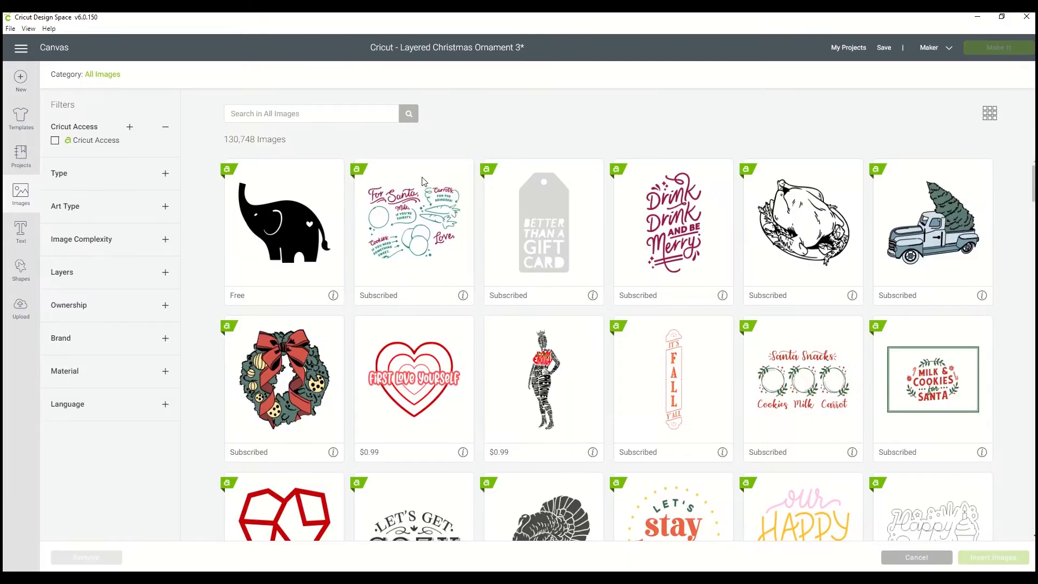
left_click(55, 142)
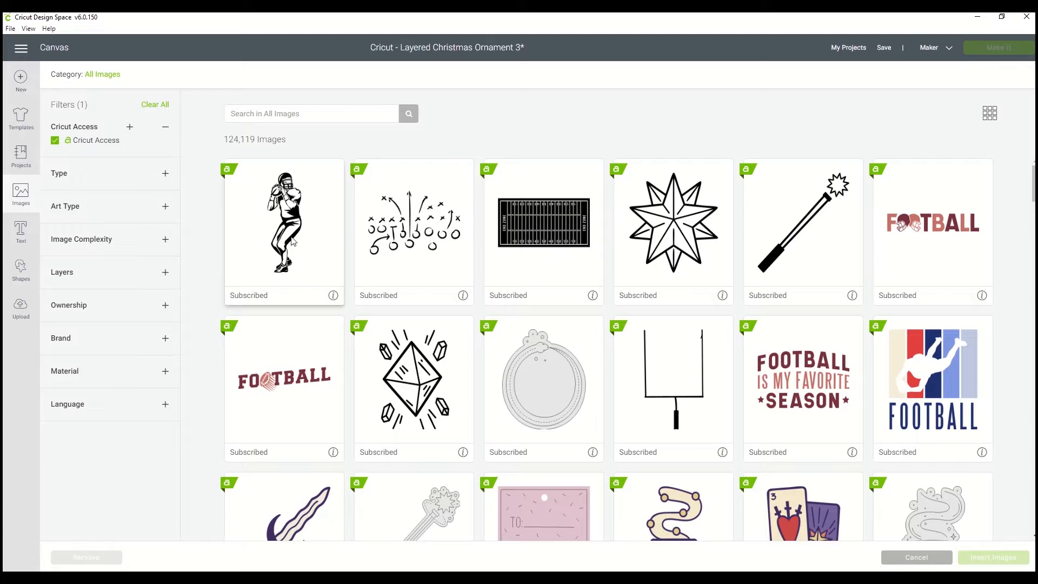
Step: Look through the images included with Cricut Access and return to the start of the results
scroll(630, 322, "down", 8)
scroll(633, 323, "down", 5)
scroll(633, 322, "up", 4)
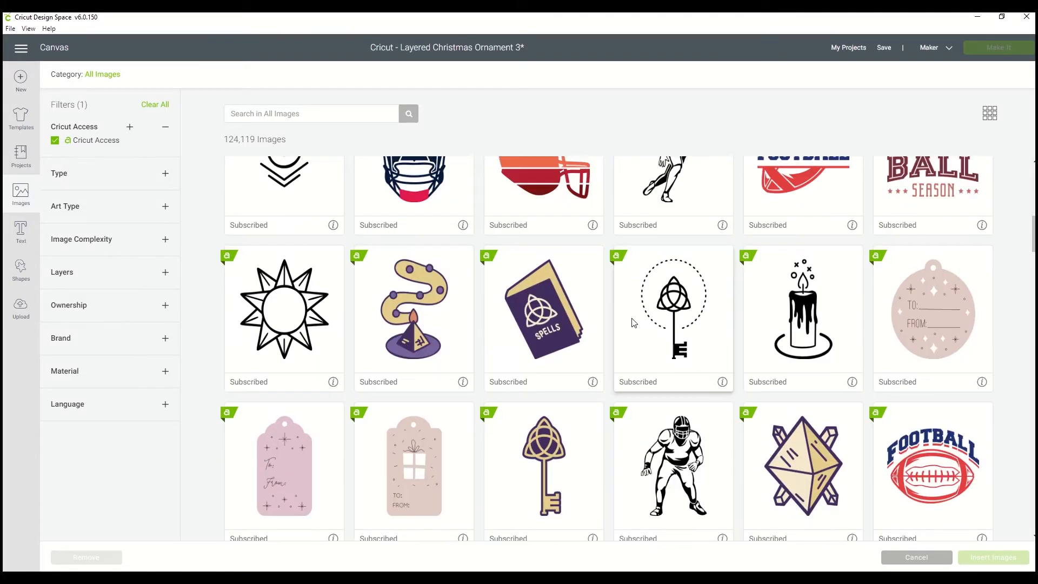
scroll(631, 321, "up", 5)
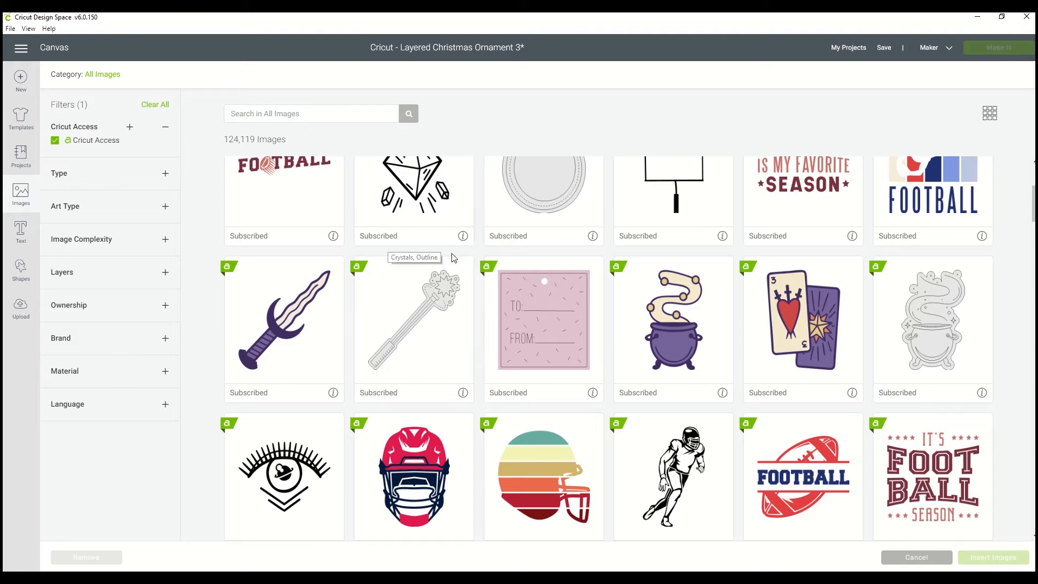
scroll(574, 301, "up", 3)
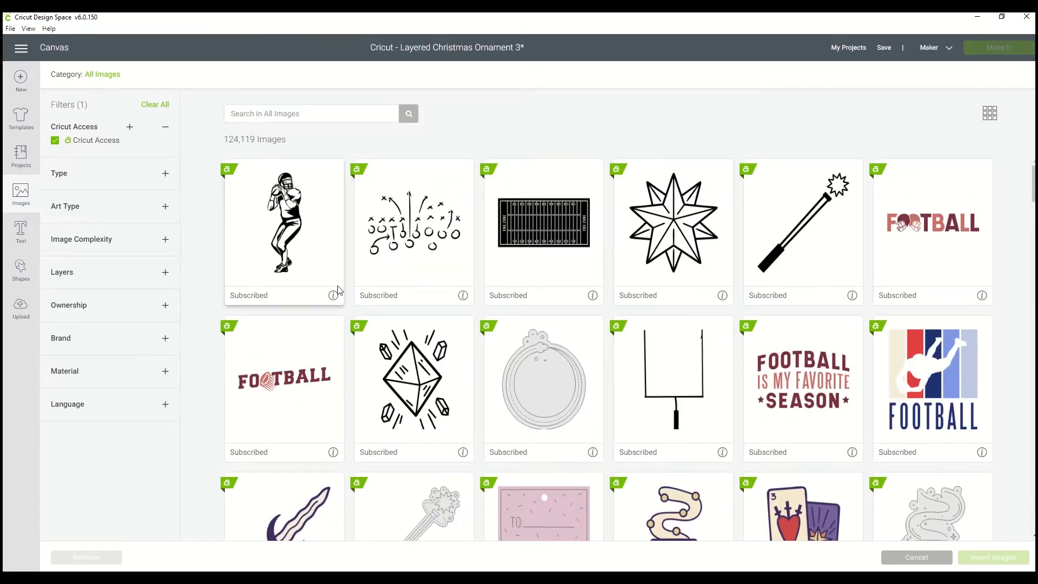
scroll(339, 292, "down", 20)
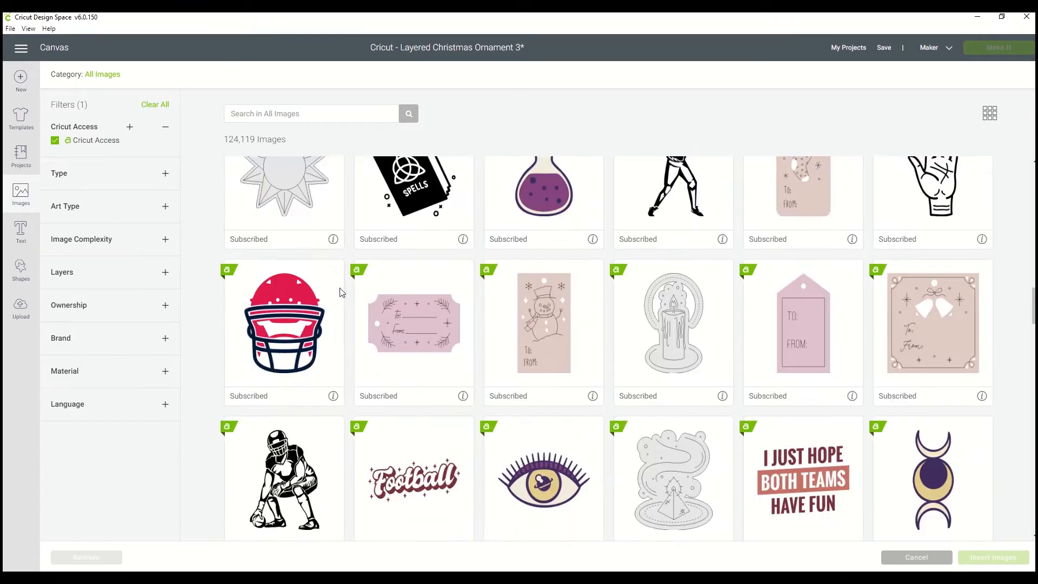
scroll(339, 291, "down", 20)
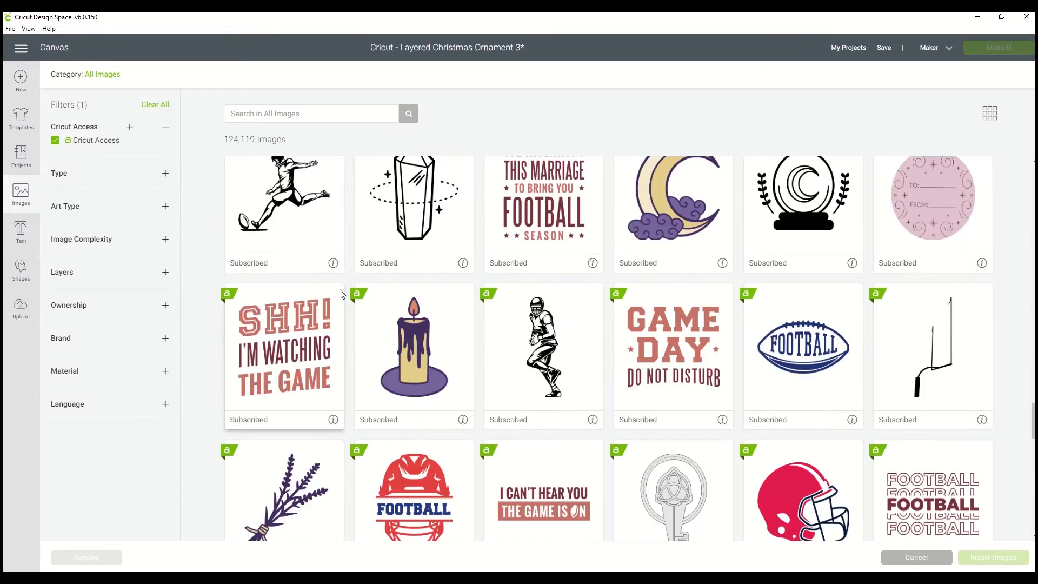
scroll(339, 291, "down", 20)
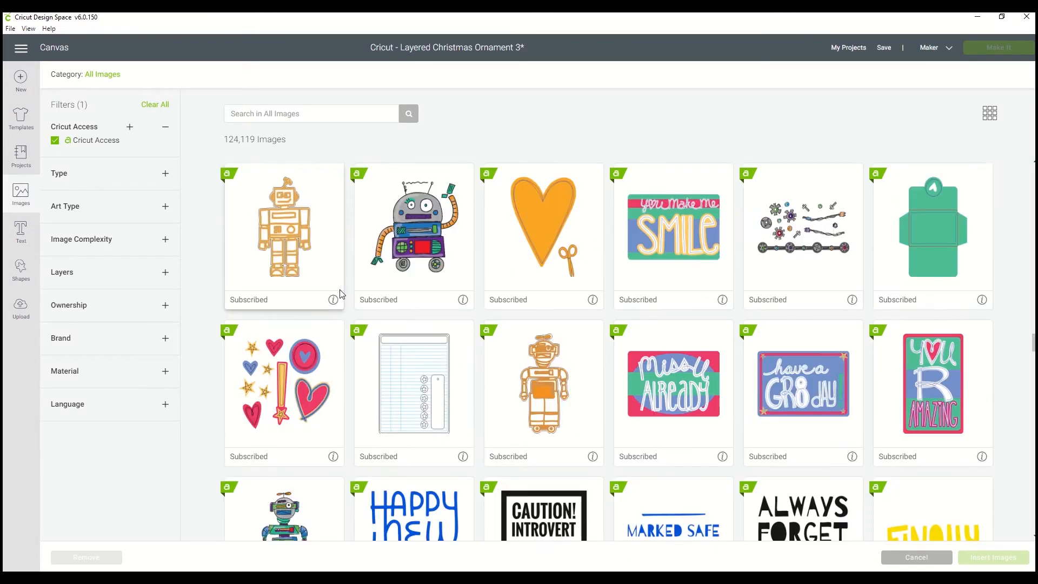
scroll(340, 294, "up", 20)
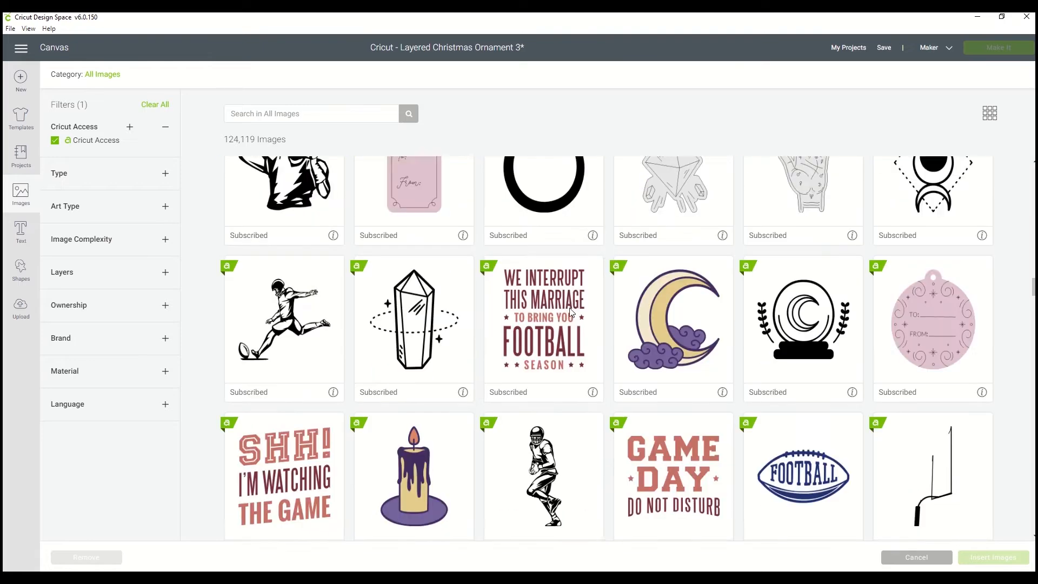
scroll(570, 312, "up", 20)
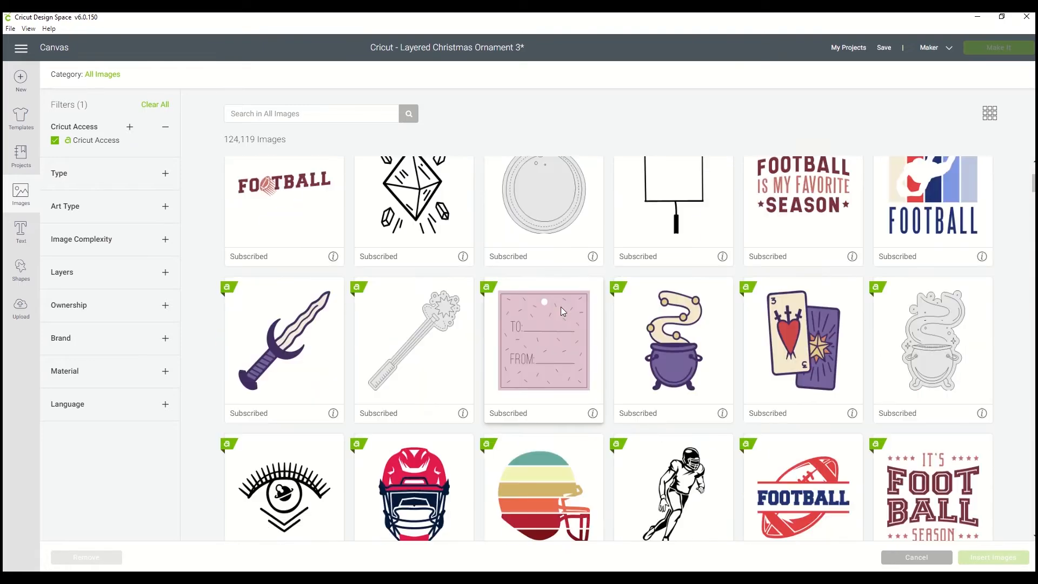
scroll(560, 306, "up", 1)
scroll(494, 196, "up", 3)
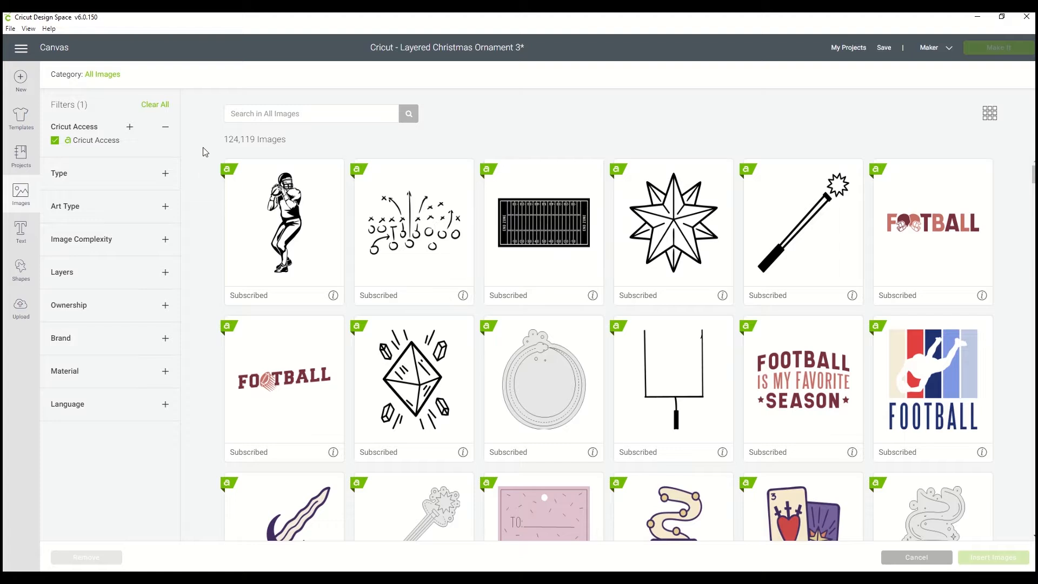
Step: Remove the Cricut Access filter and look through the unfiltered image library
left_click(55, 141)
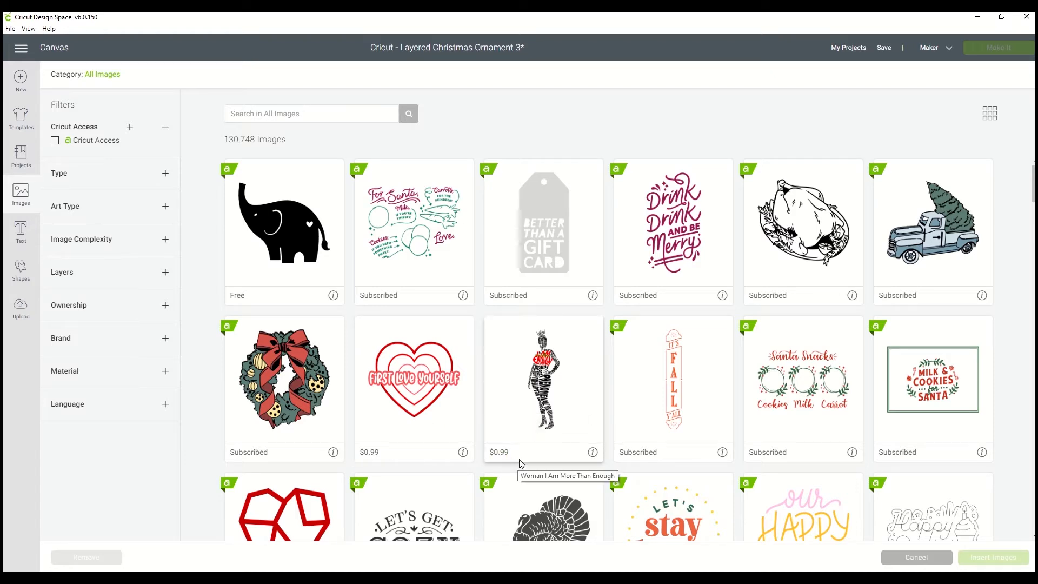
scroll(520, 463, "down", 1)
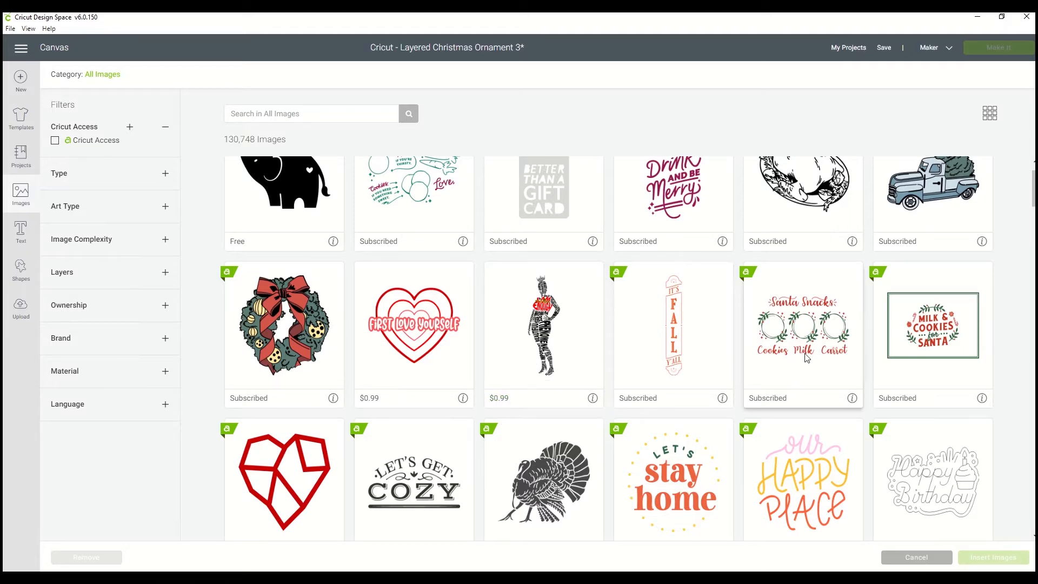
scroll(785, 368, "down", 6)
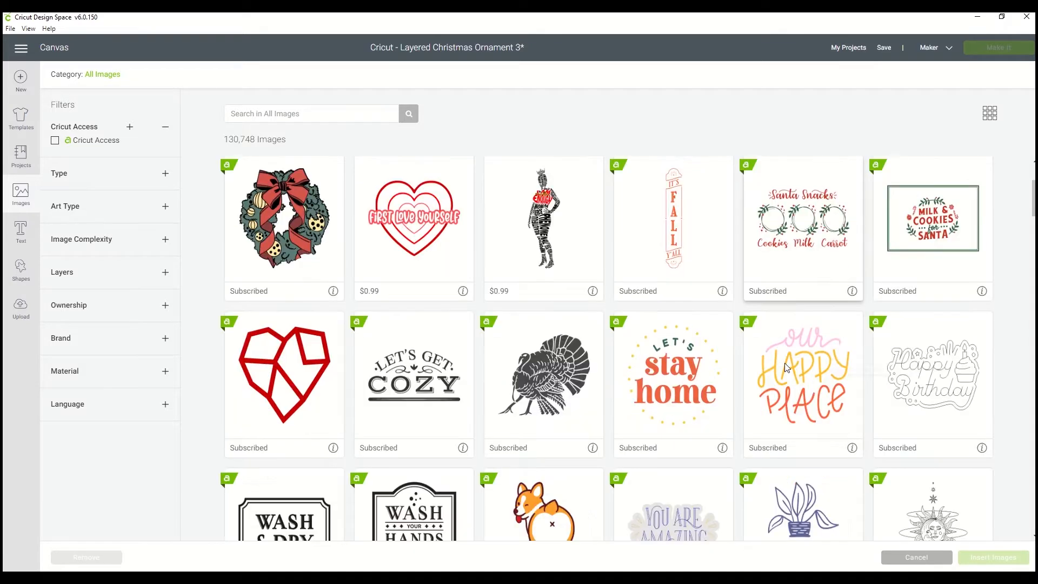
scroll(785, 367, "down", 7)
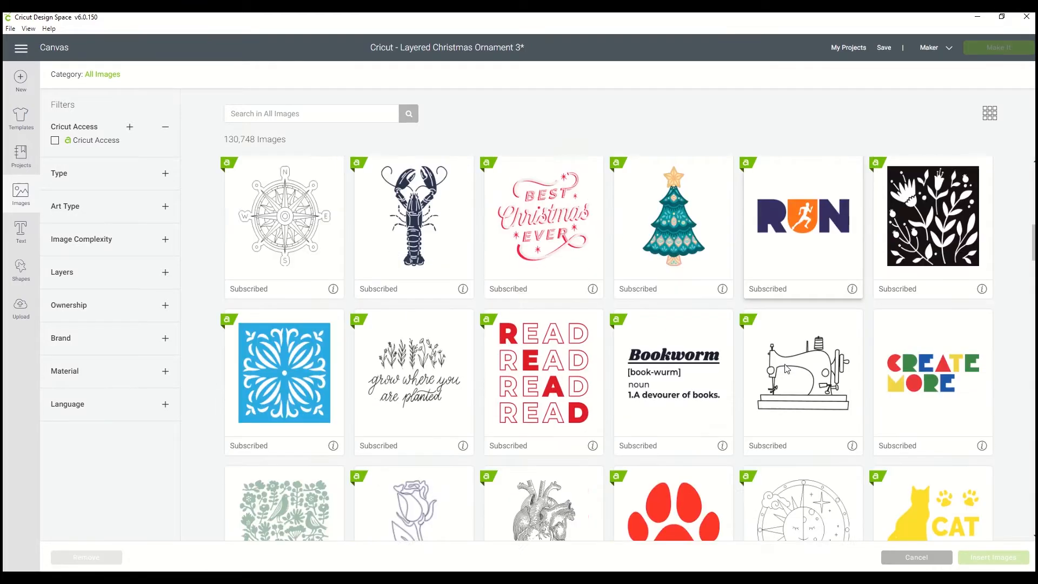
scroll(785, 364, "down", 7)
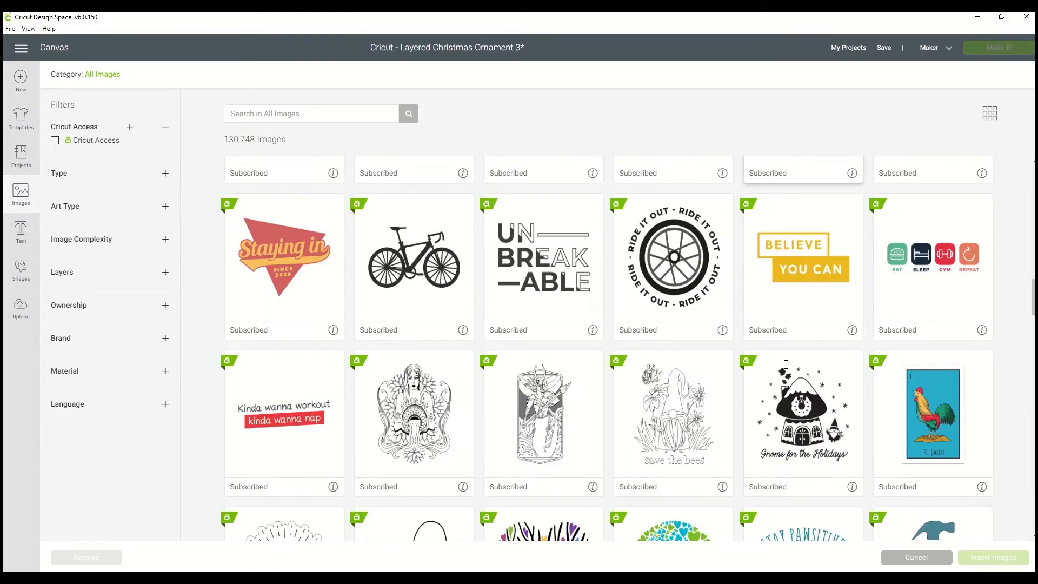
scroll(511, 333, "up", 3)
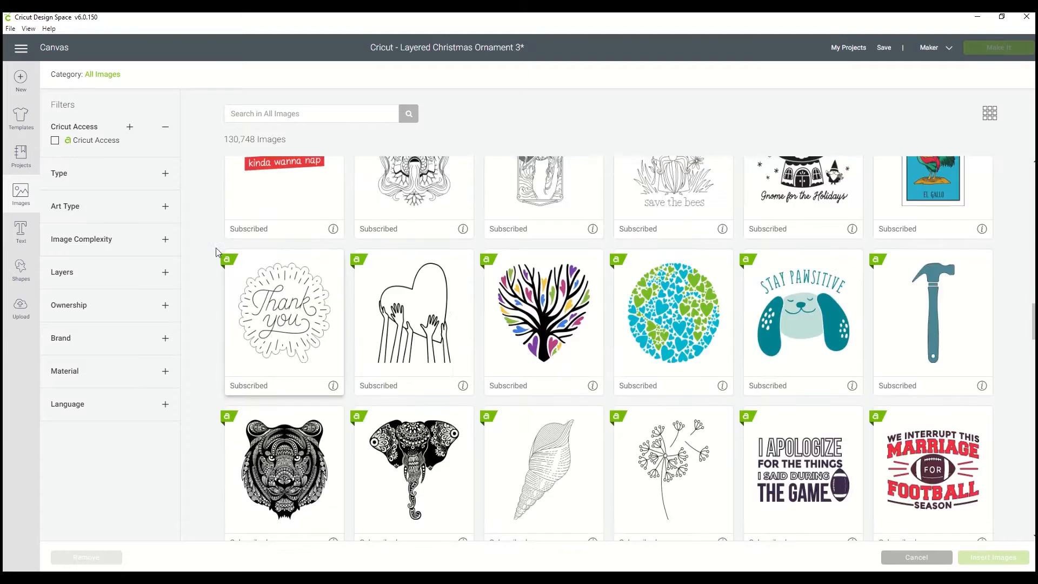
Step: Filter the images by the Cards type and look through the card designs
left_click(59, 175)
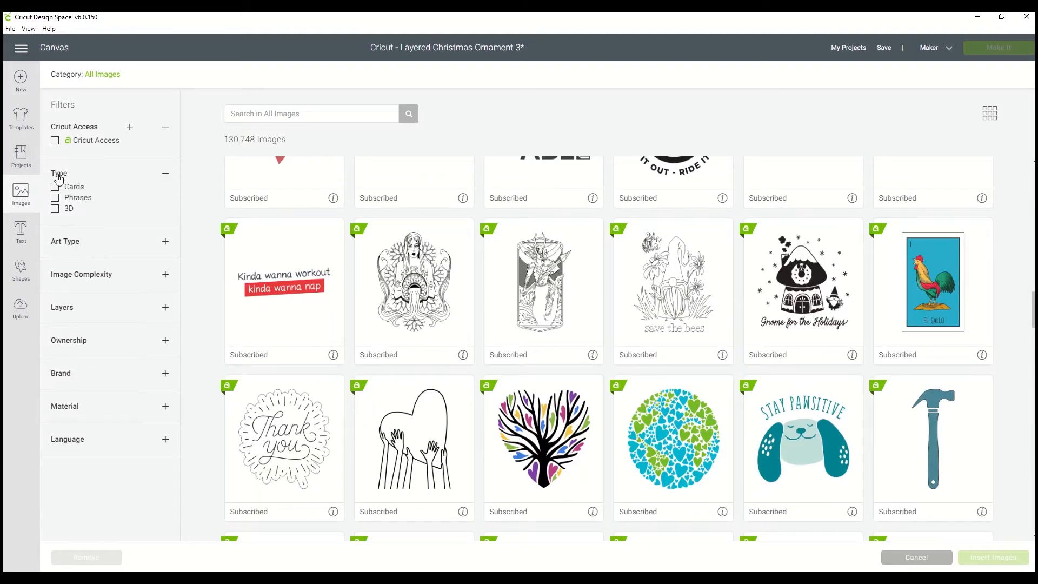
left_click(56, 188)
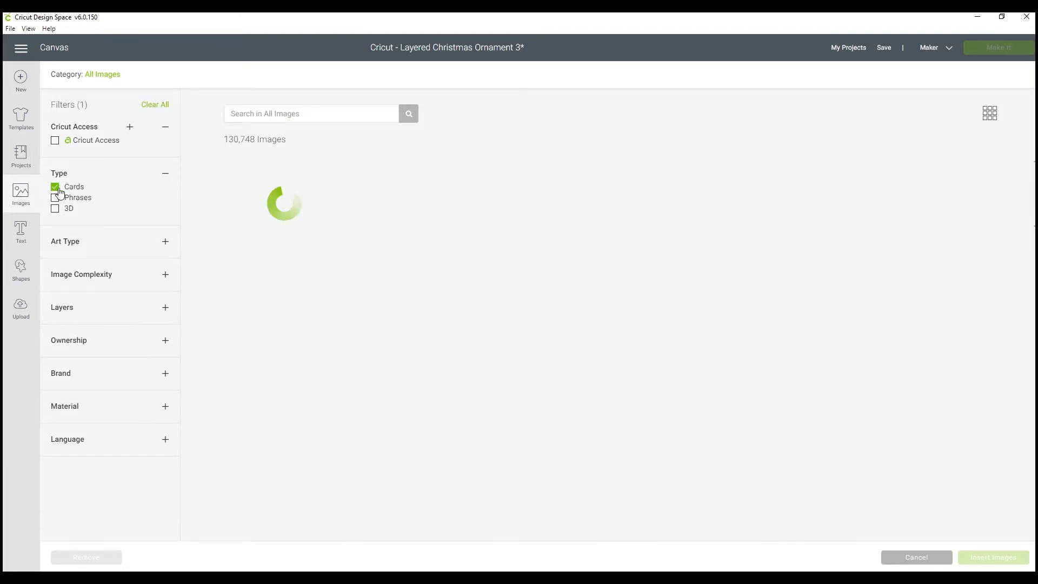
scroll(475, 411, "down", 5)
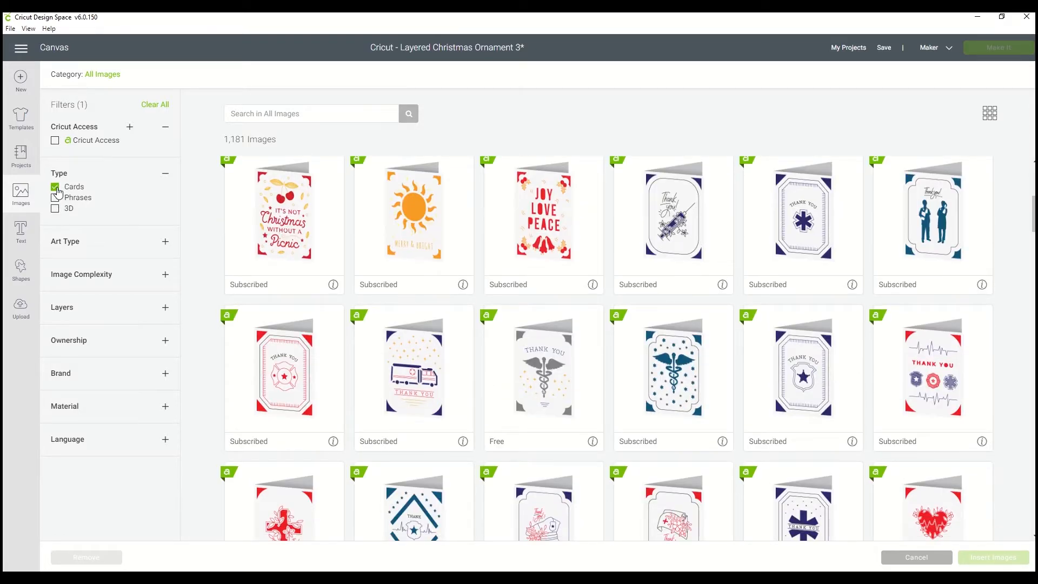
Step: Replace the Cards type filter with Phrases and look through the phrase images
left_click(56, 188)
left_click(55, 198)
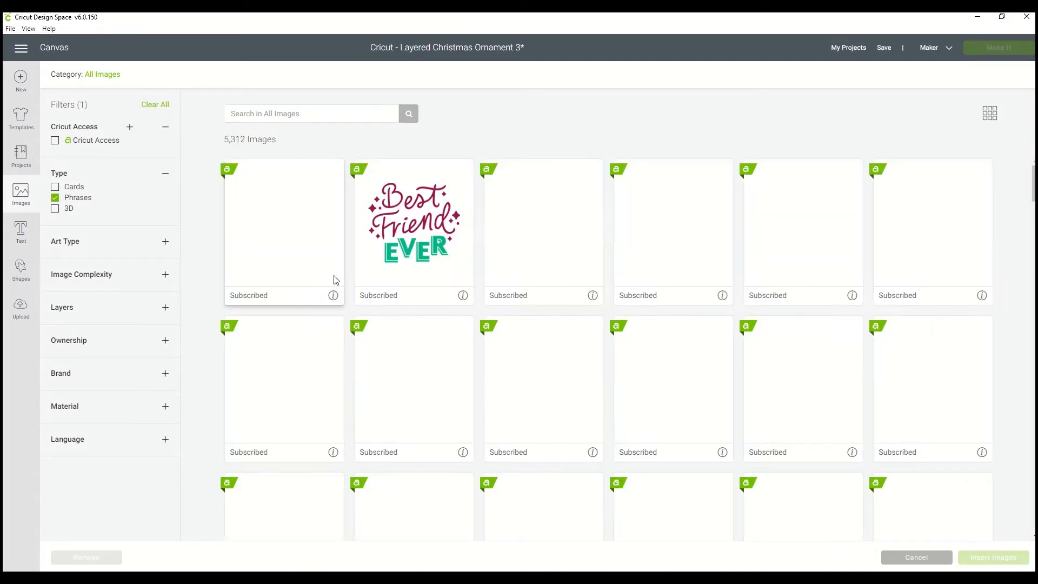
scroll(570, 442, "down", 4)
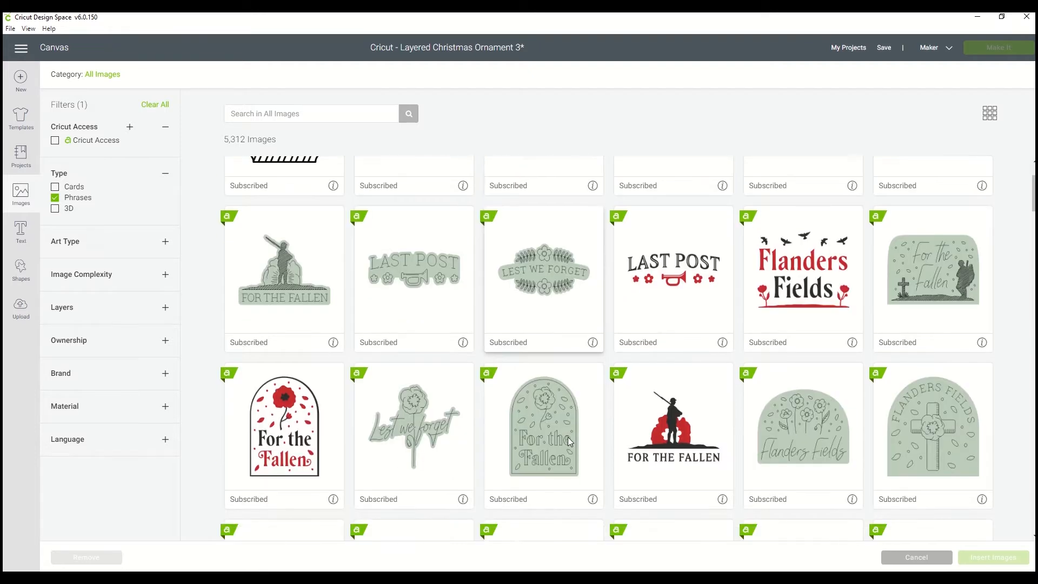
Step: Replace the Phrases type filter with 3D and look through the 3D images
left_click(55, 198)
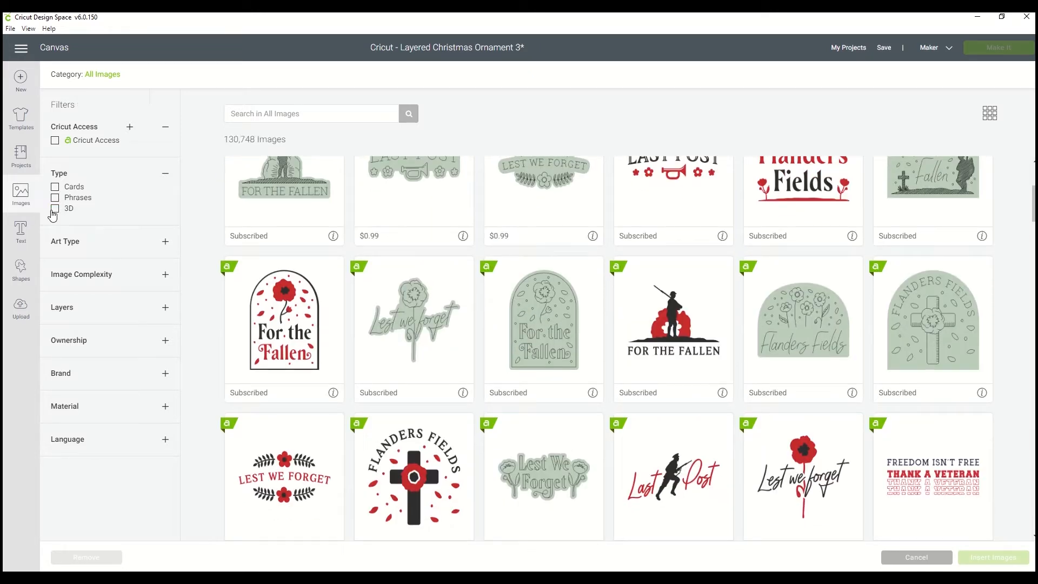
left_click(54, 209)
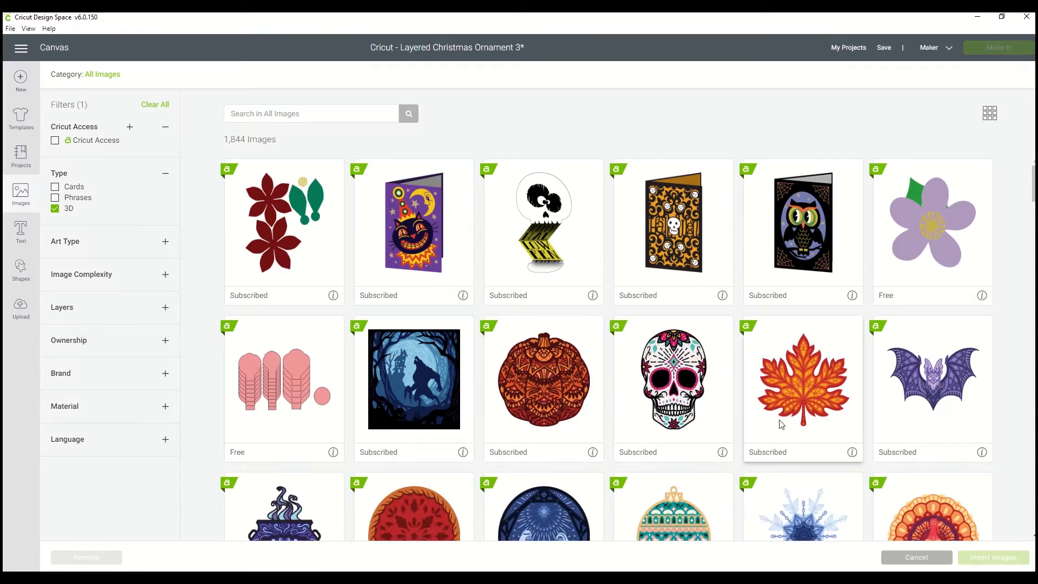
scroll(780, 427, "down", 5)
scroll(780, 427, "down", 8)
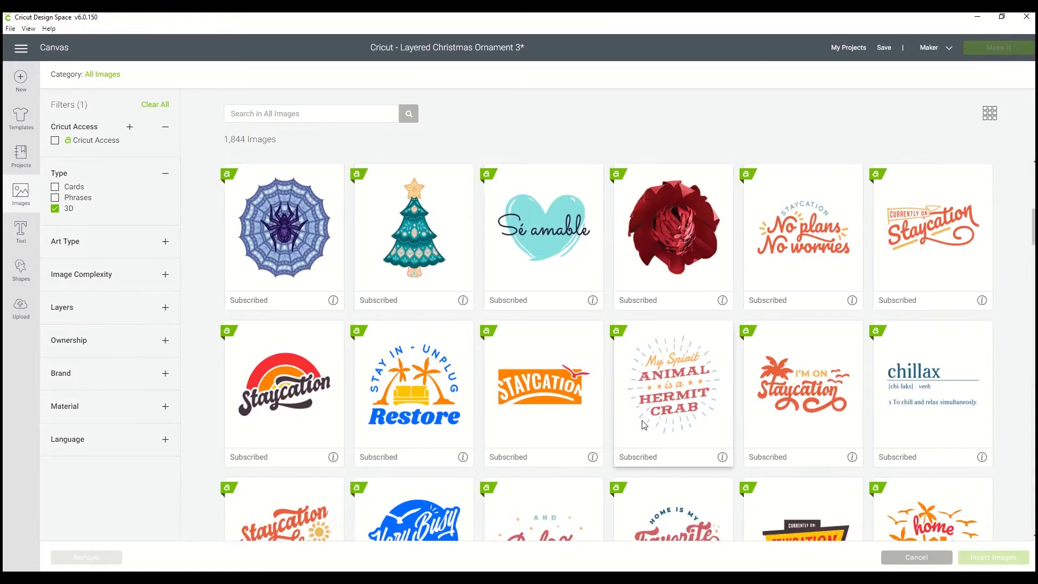
scroll(643, 425, "up", 13)
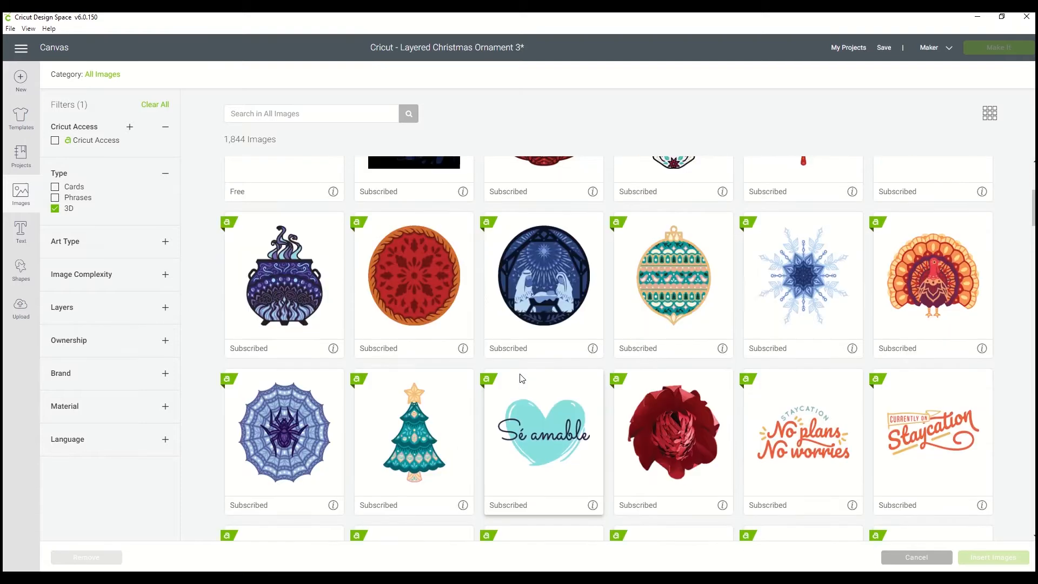
Step: Clear the 3D type filter, filter by the Cut Only art type and look through the results
left_click(55, 209)
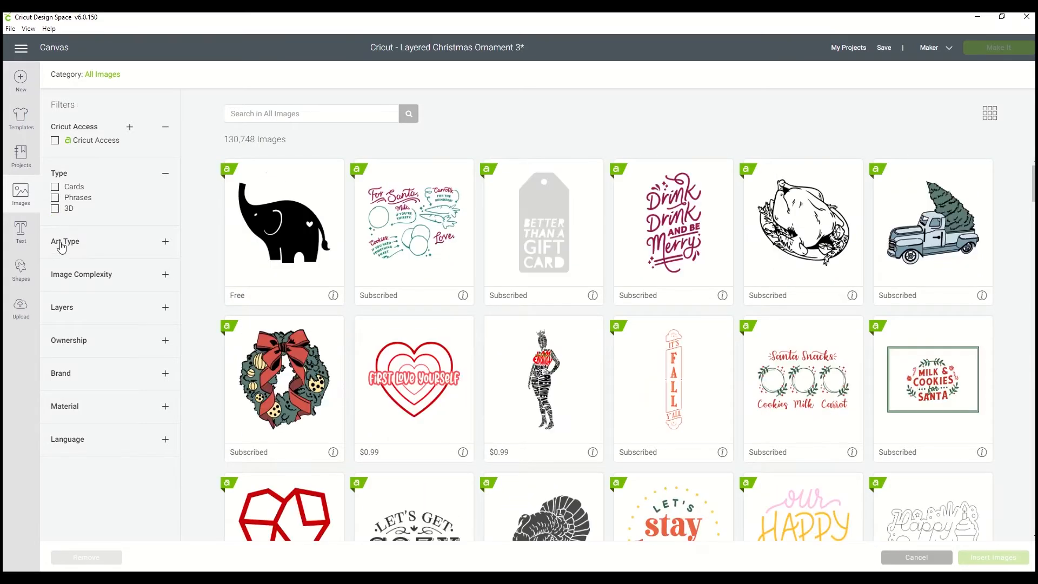
left_click(81, 248)
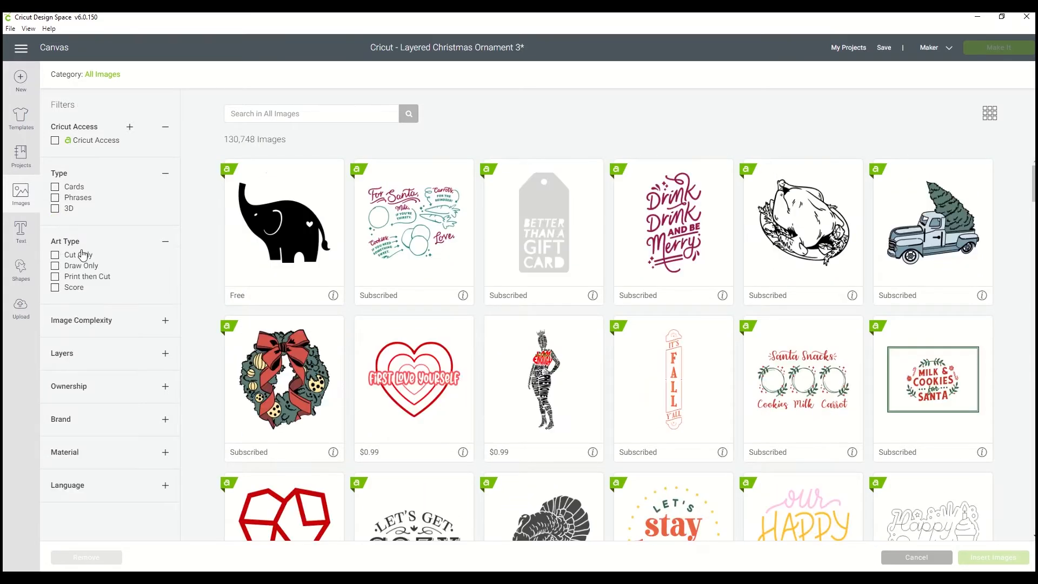
left_click(55, 255)
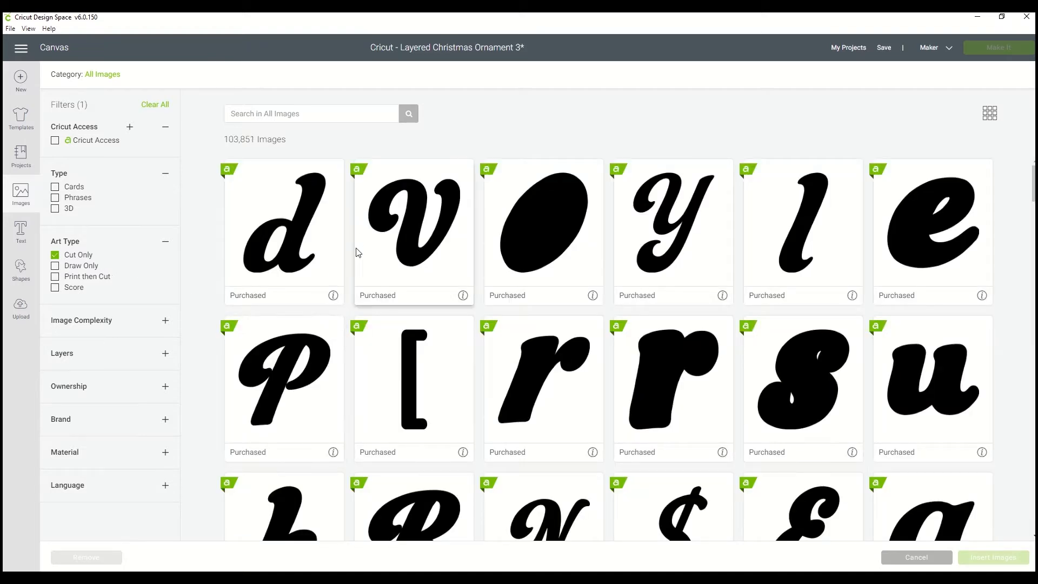
scroll(573, 411, "down", 10)
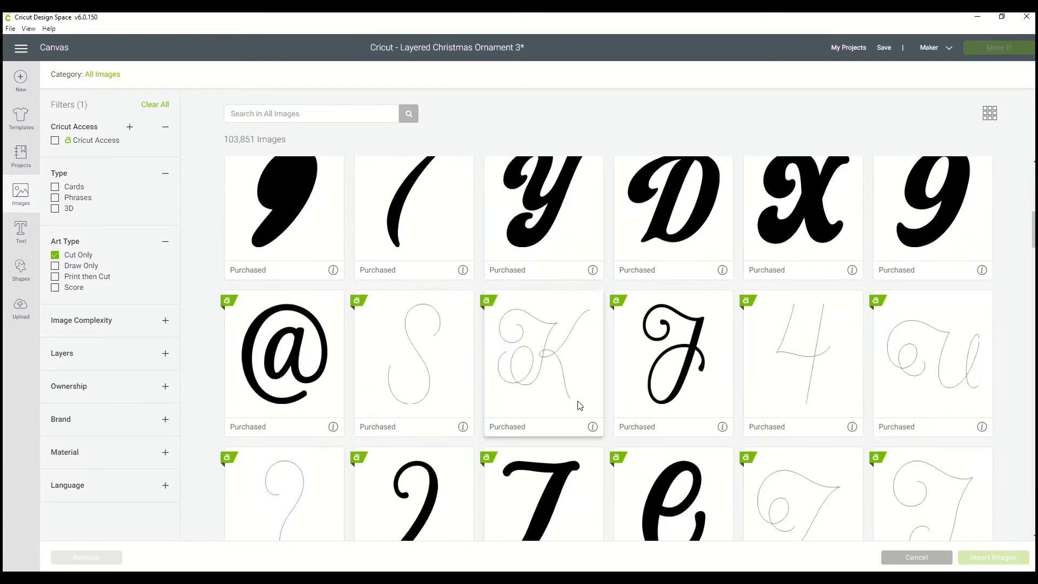
scroll(579, 403, "down", 4)
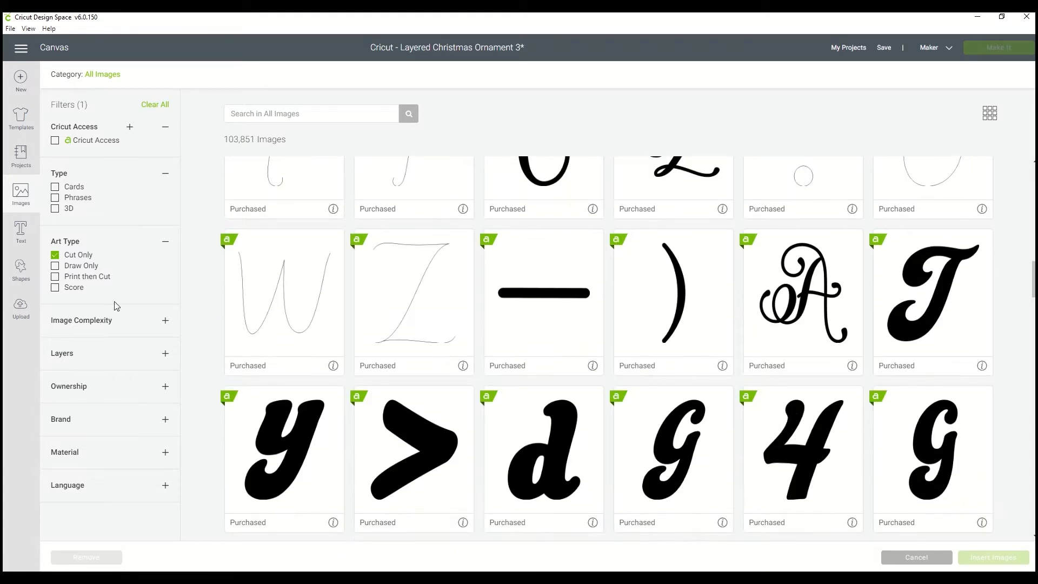
Step: Replace the Cut Only art type filter with Draw Only and look through the drawable images
left_click(55, 255)
left_click(56, 265)
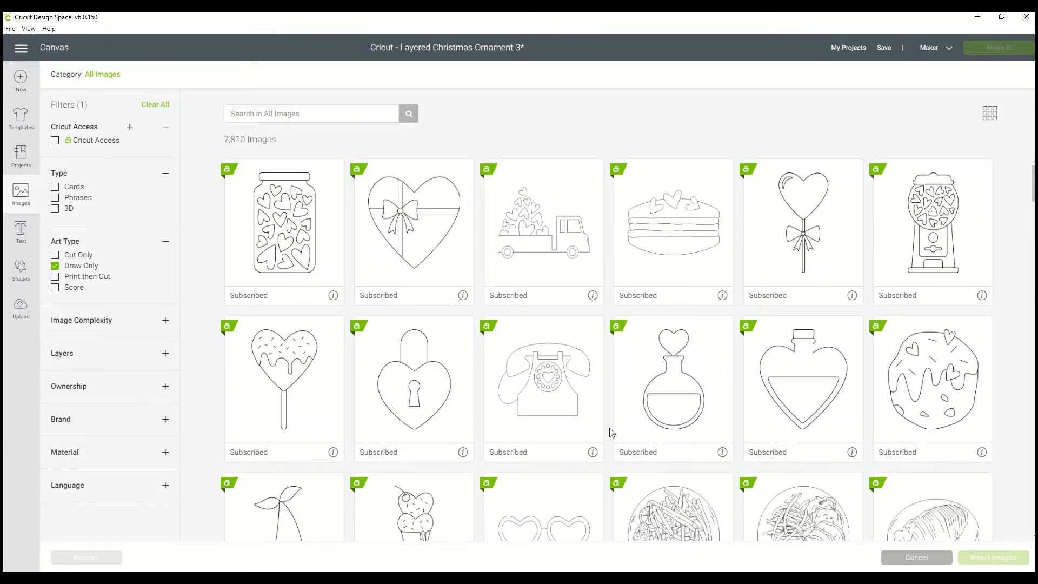
scroll(611, 432, "down", 5)
scroll(611, 432, "up", 5)
Step: Show the Print then Cut images instead of Draw Only, and switch the art type filter to Score
left_click(55, 266)
left_click(55, 276)
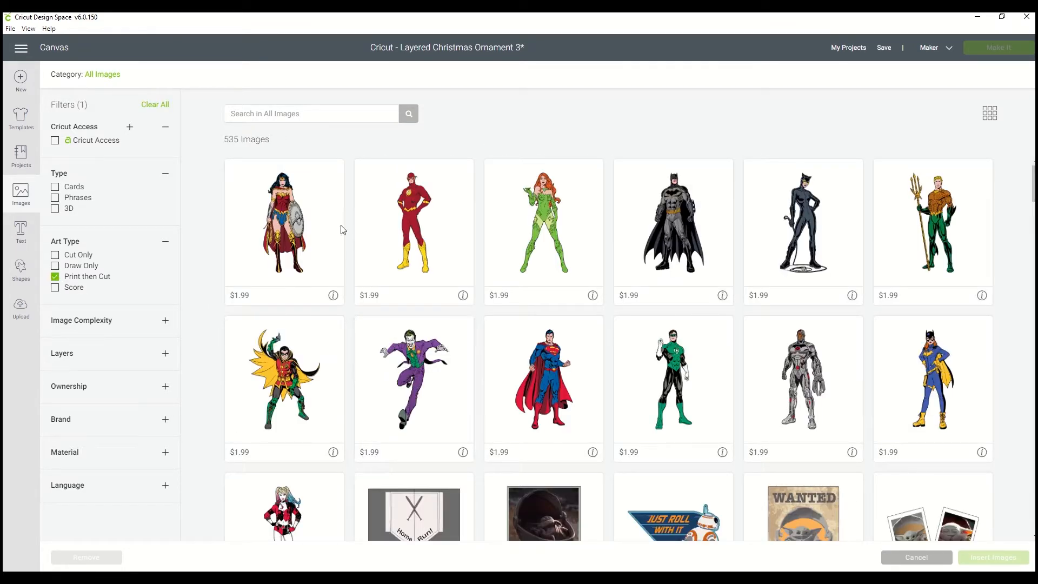
left_click(55, 278)
left_click(55, 287)
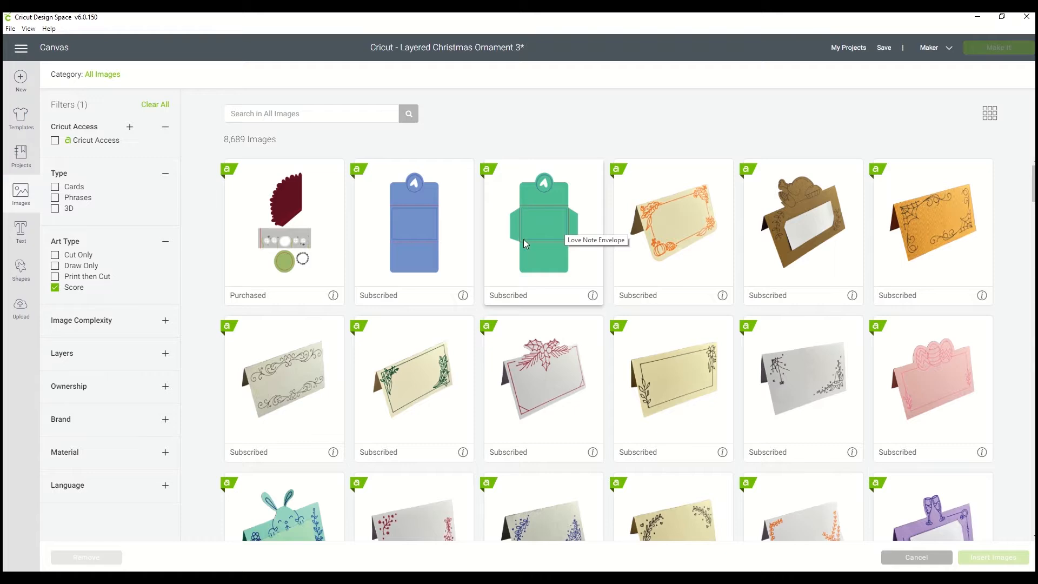
Step: Look through the images filtered by the Score art type and clear that filter
scroll(662, 330, "down", 10)
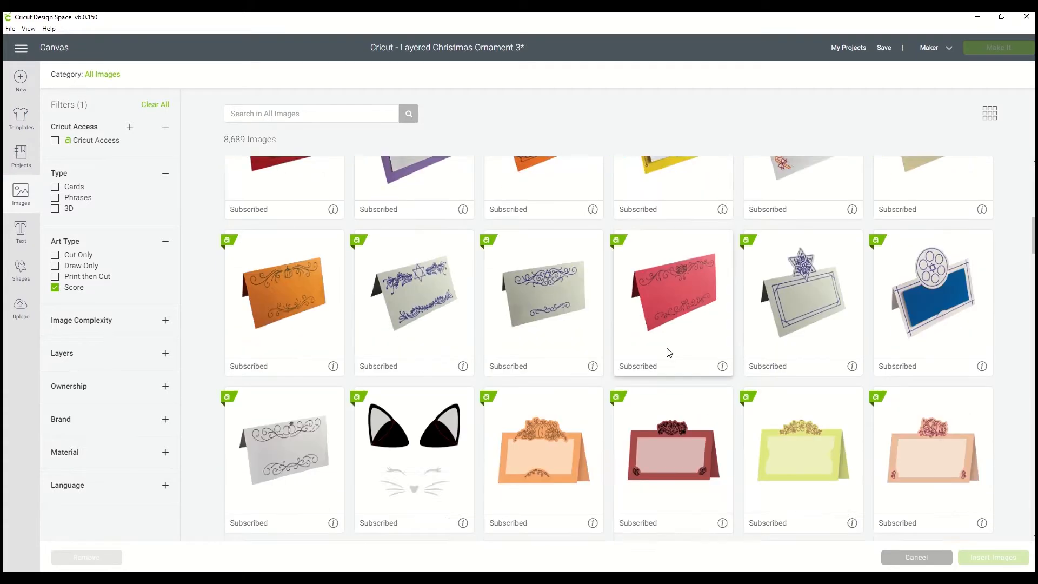
scroll(668, 352, "down", 4)
left_click(56, 289)
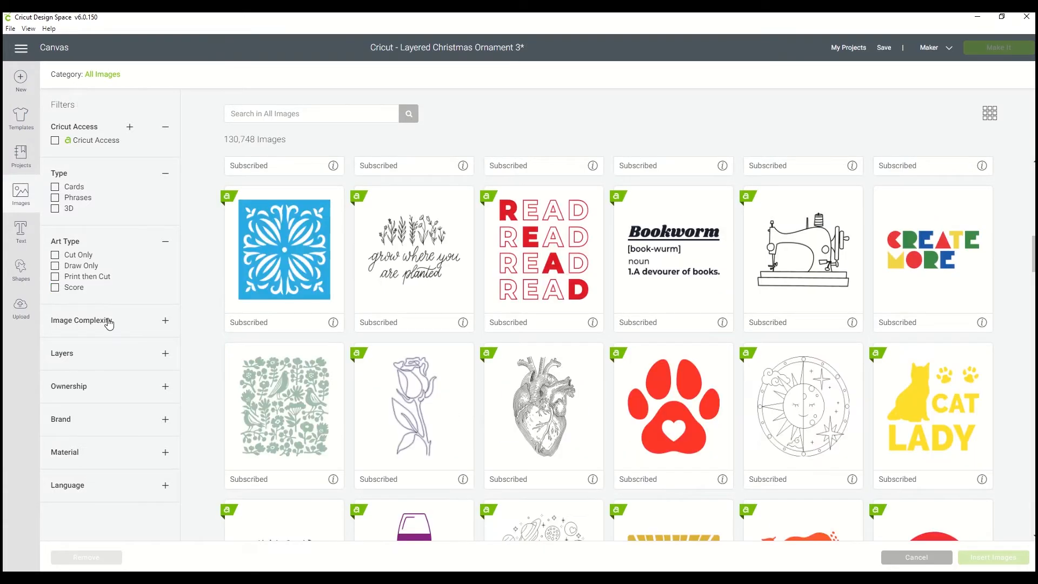
Step: Filter the library by the Simple Image complexity and look through the results
left_click(83, 323)
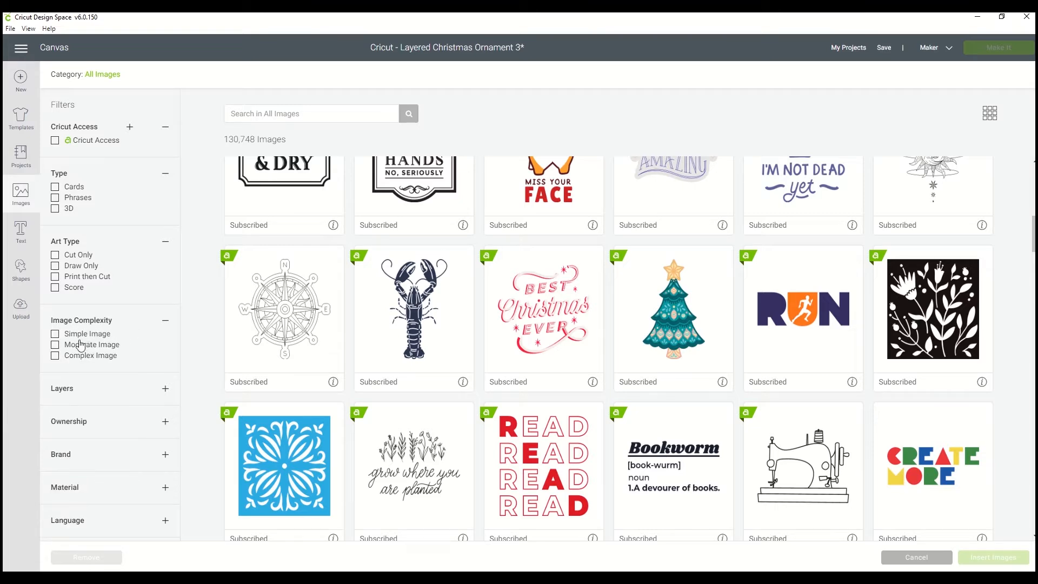
left_click(55, 334)
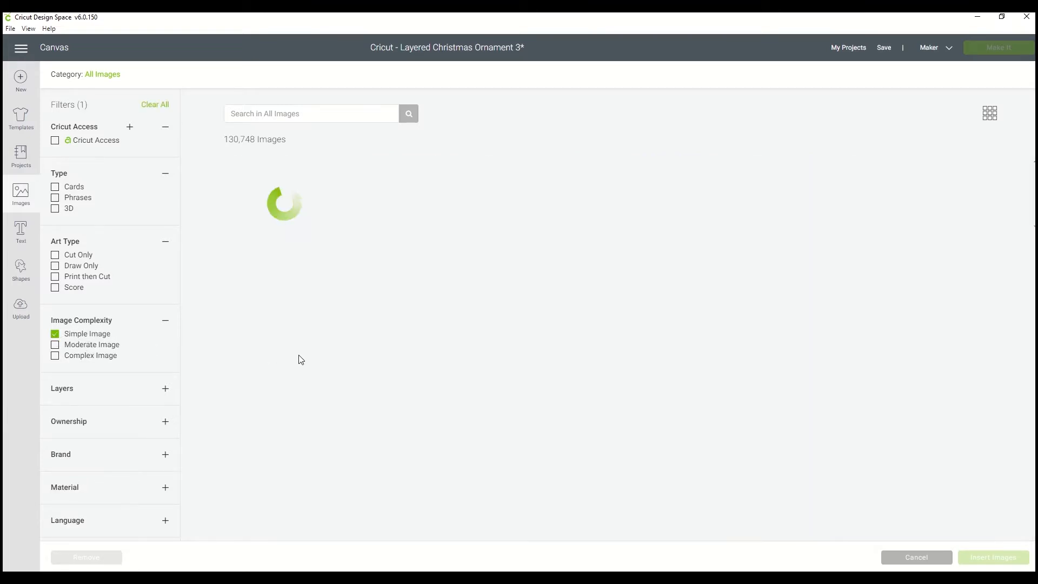
scroll(331, 382, "down", 7)
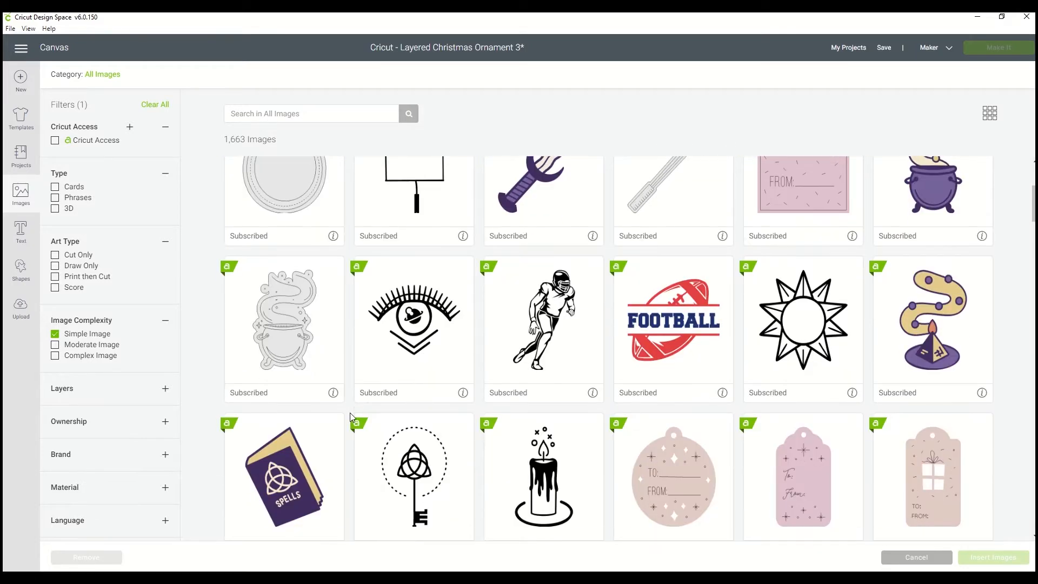
Step: Replace the Simple Image complexity filter with Moderate Image and look through the results
left_click(56, 334)
left_click(55, 345)
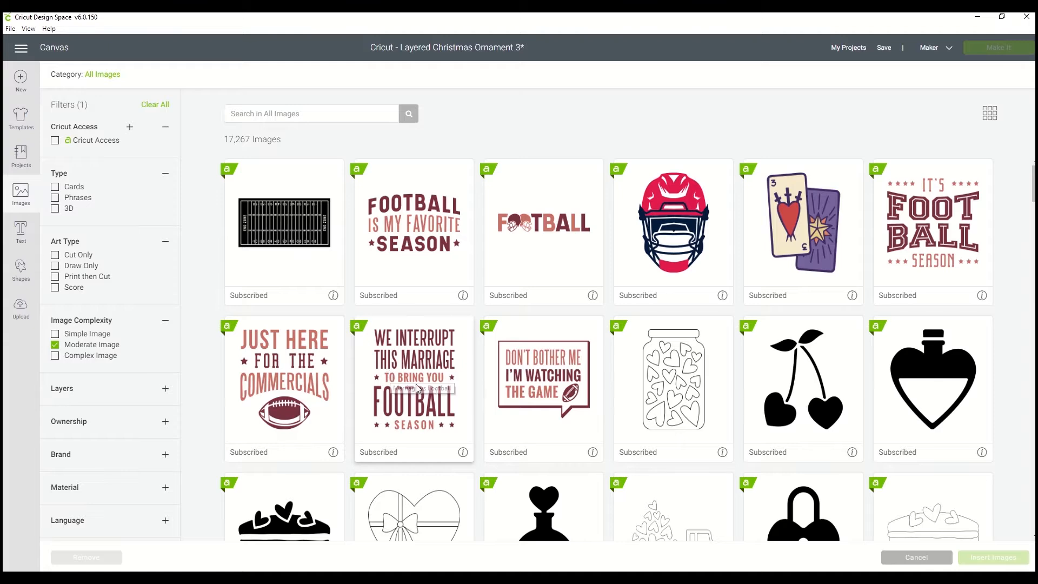
scroll(416, 384, "down", 8)
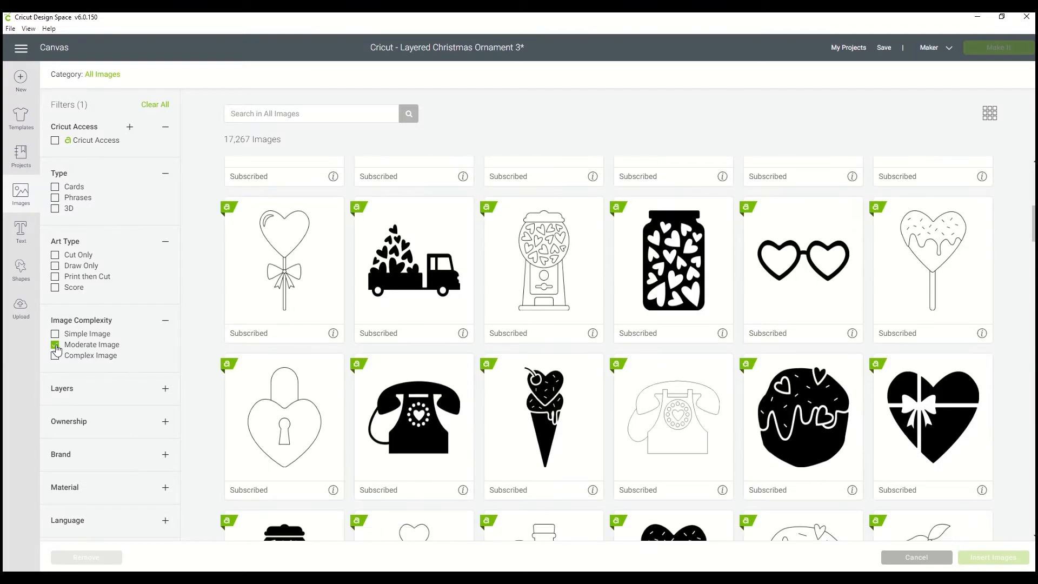
Step: Show Complex Image results instead of Moderate Image ones and look through them
left_click(55, 355)
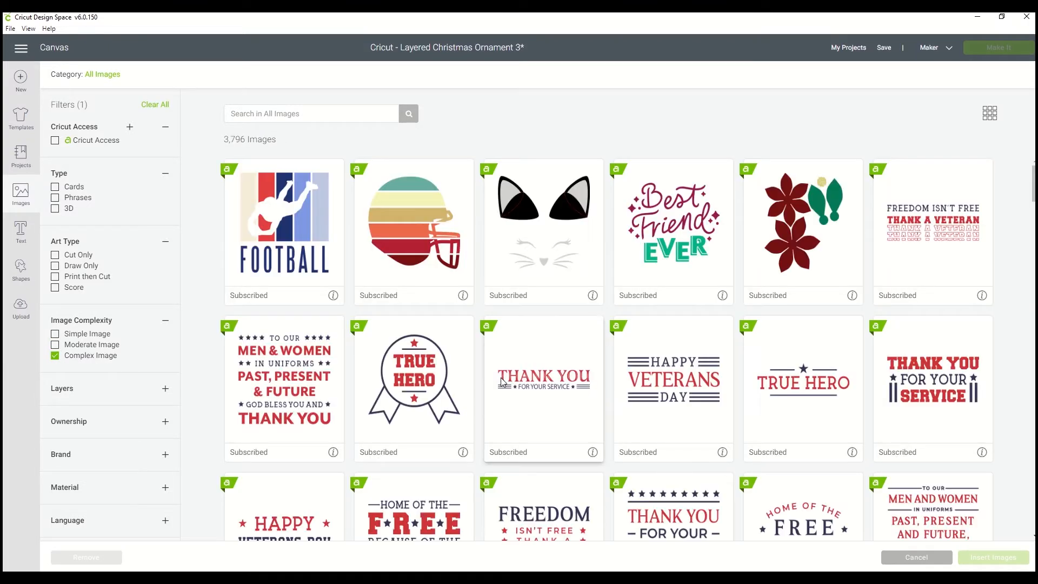
scroll(502, 382, "down", 11)
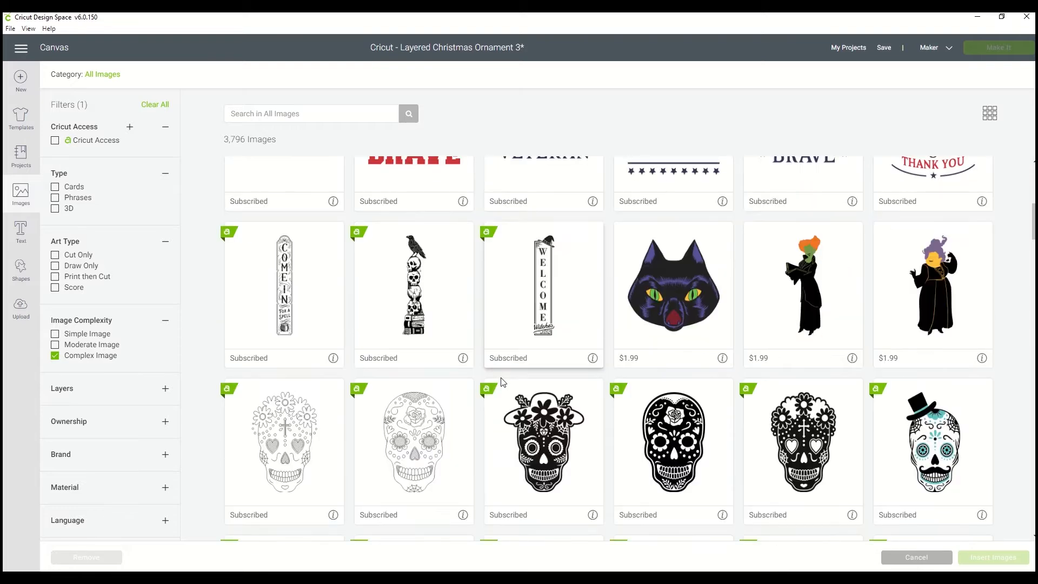
scroll(500, 386, "down", 4)
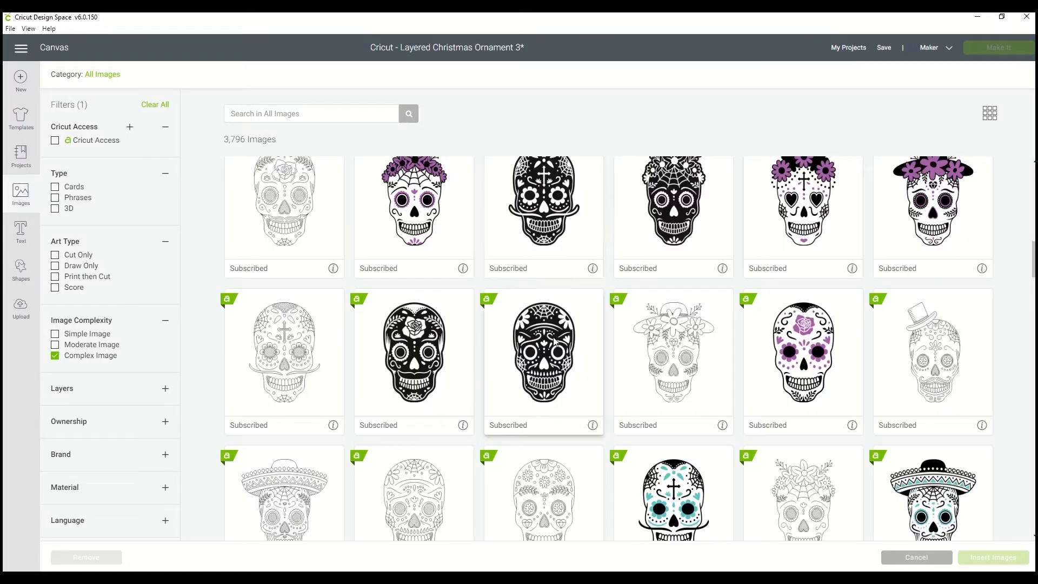
Step: Replace the Complex Image filter with the Single layers filter and look through the single-layer images
left_click(56, 356)
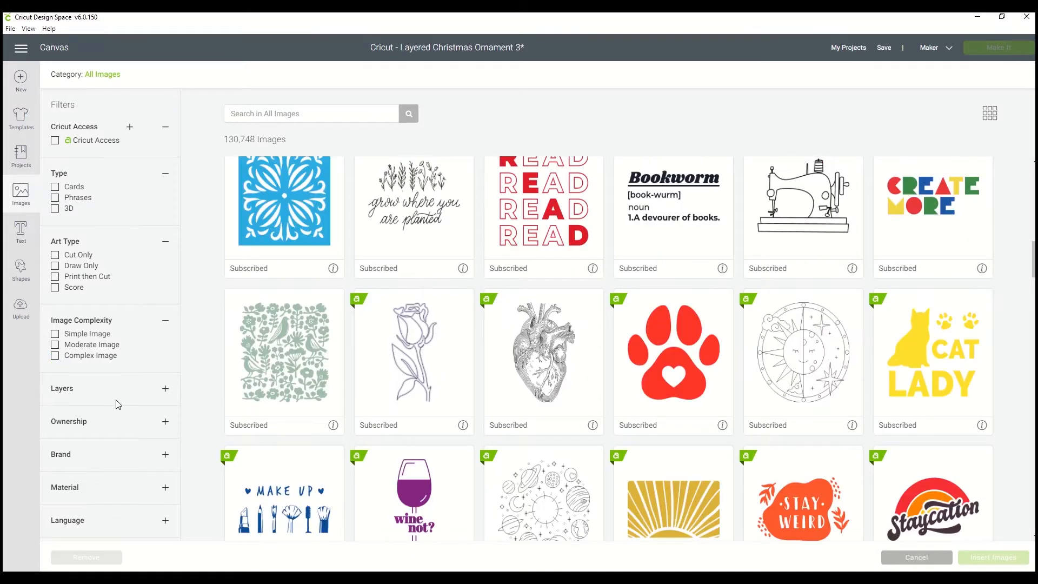
left_click(67, 394)
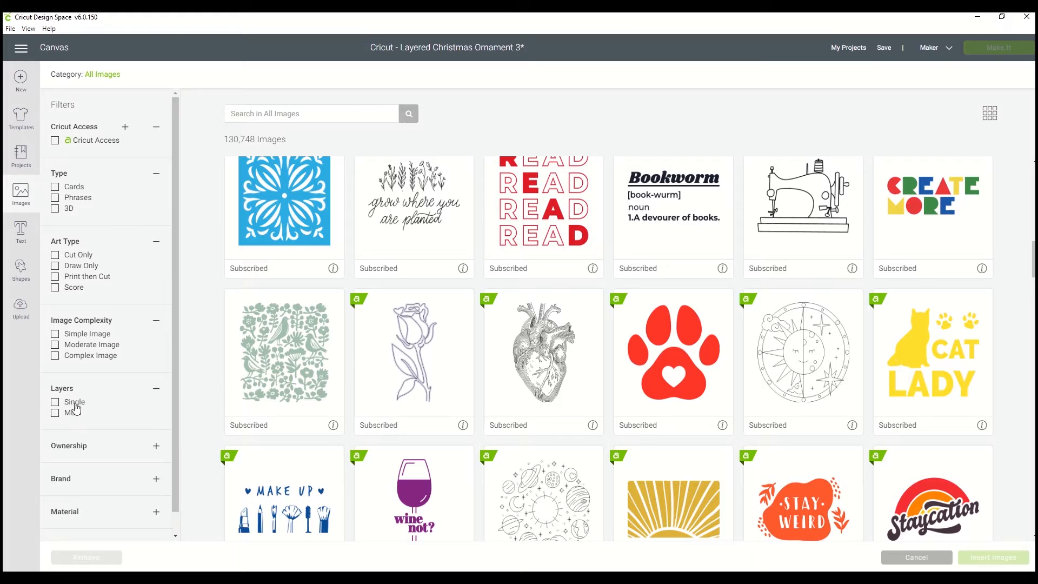
left_click(55, 402)
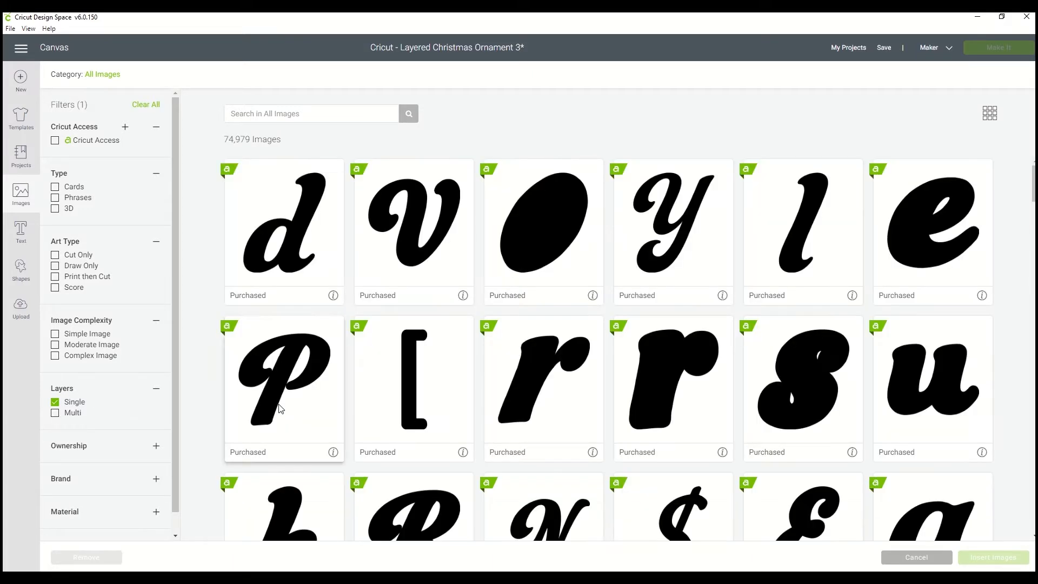
scroll(281, 409, "down", 10)
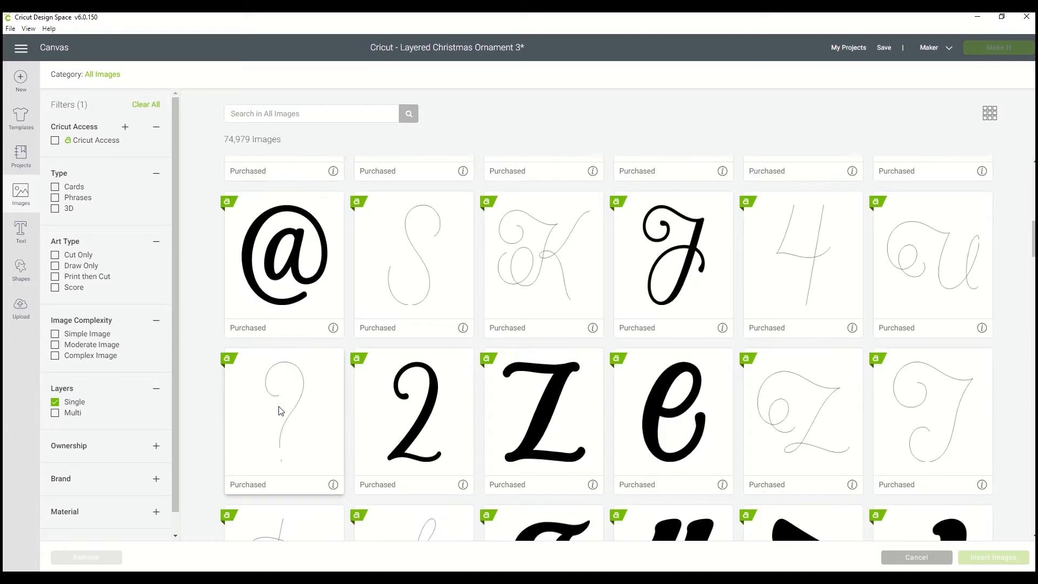
Step: Switch the layers filter from Single to Multi and examine the multi-layer purchased, uploaded and subscribed images
left_click(56, 403)
left_click(55, 413)
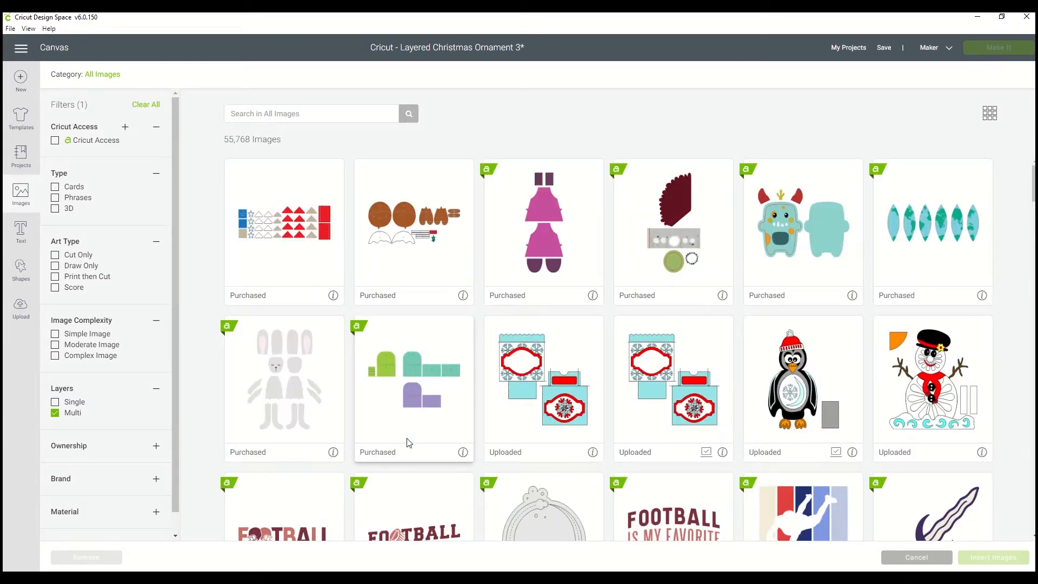
scroll(408, 443, "down", 4)
scroll(407, 442, "down", 6)
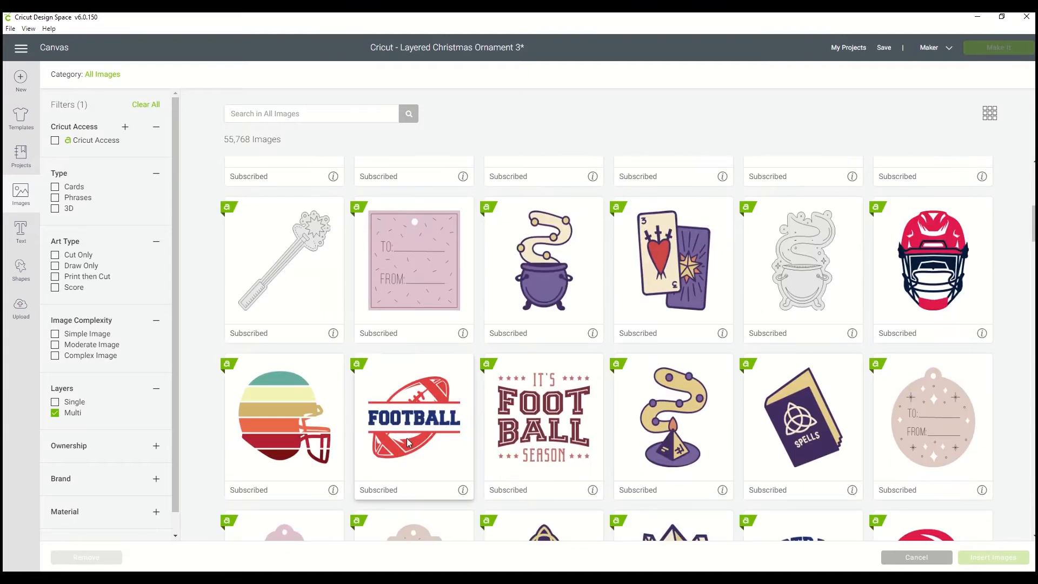
scroll(408, 443, "up", 10)
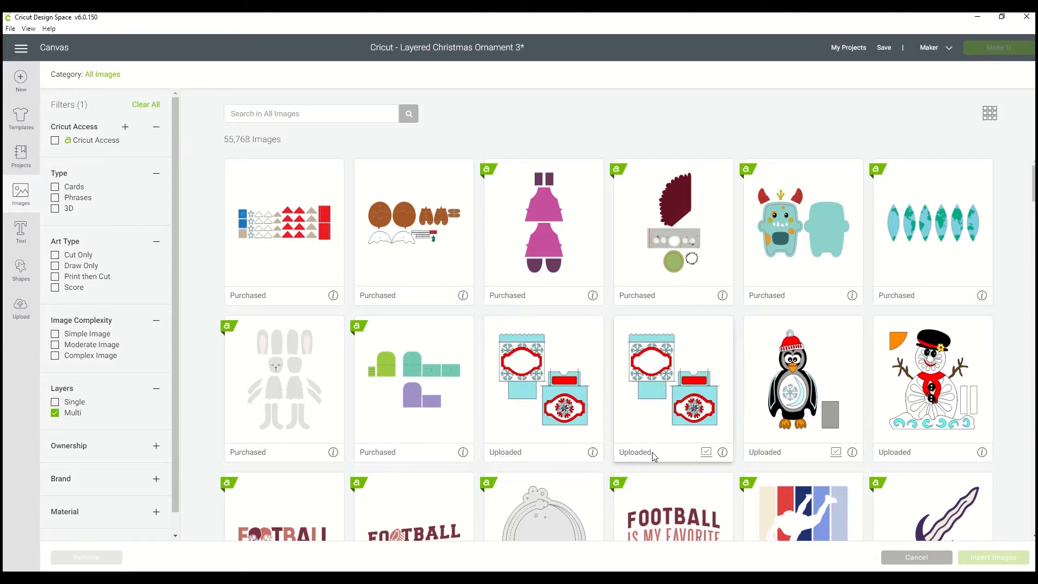
scroll(553, 409, "down", 5)
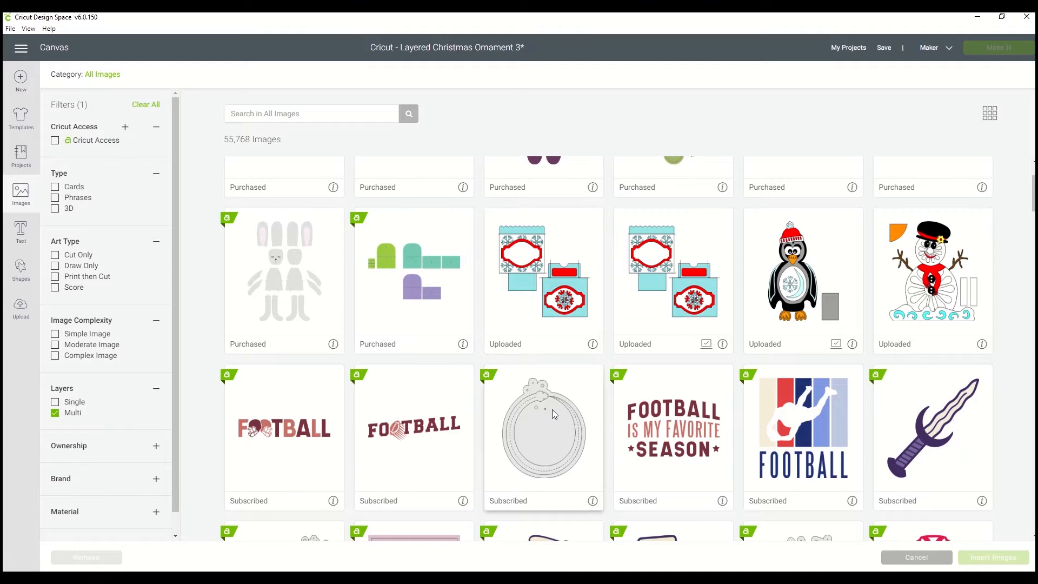
scroll(541, 413, "up", 4)
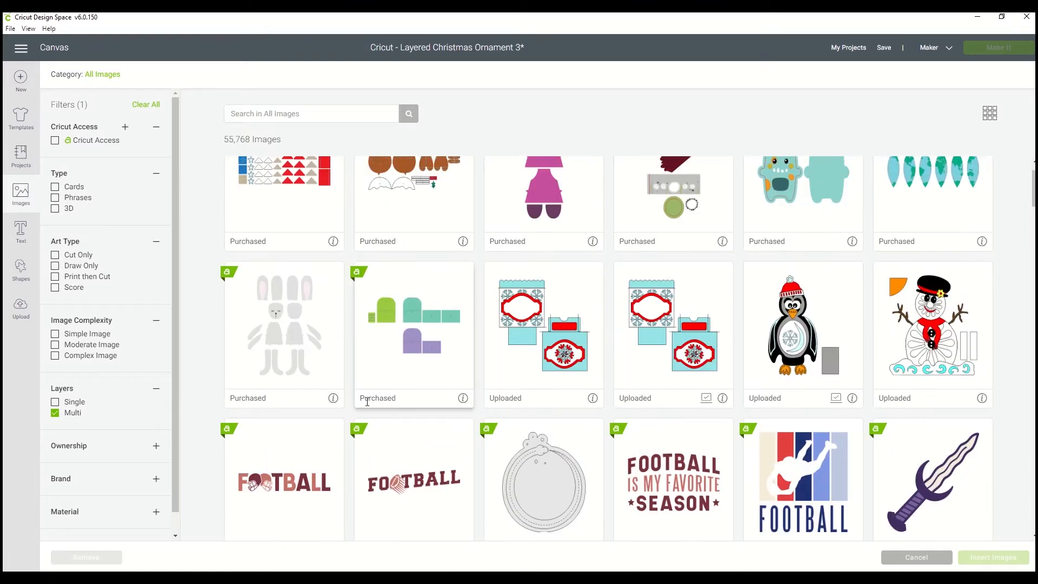
scroll(303, 292, "up", 1)
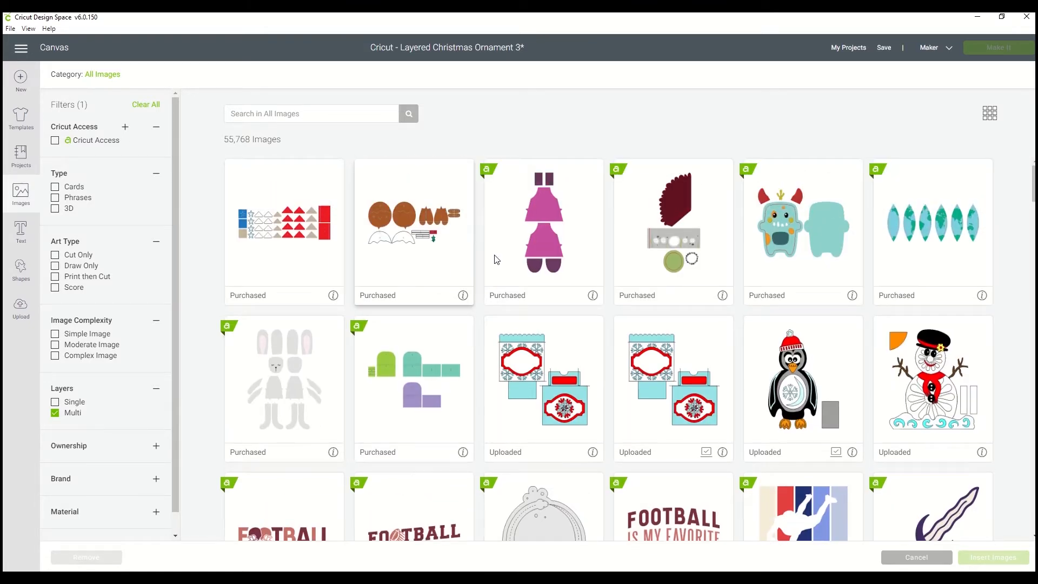
scroll(617, 335, "down", 7)
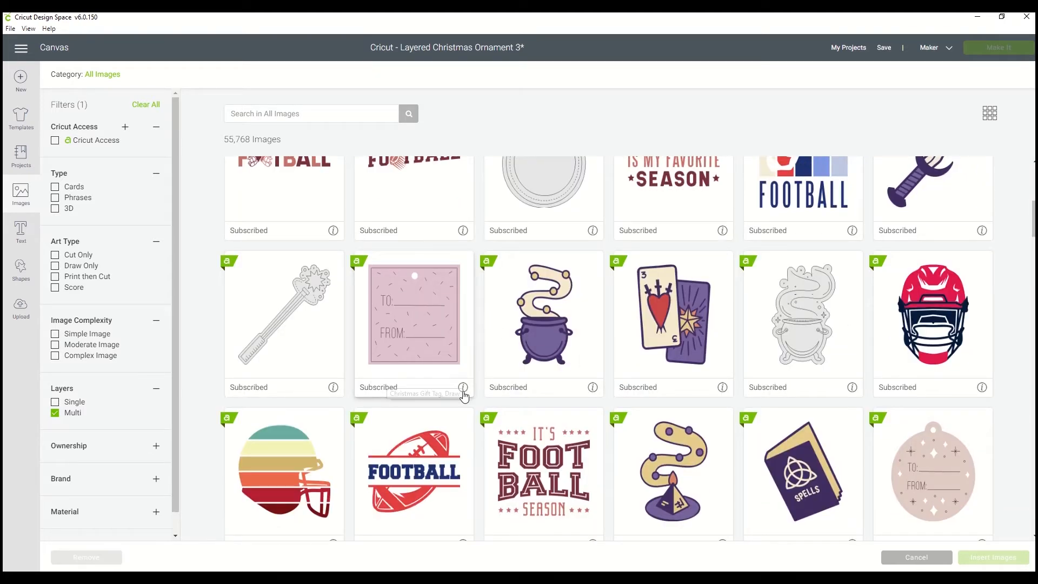
scroll(464, 395, "down", 15)
scroll(463, 394, "down", 13)
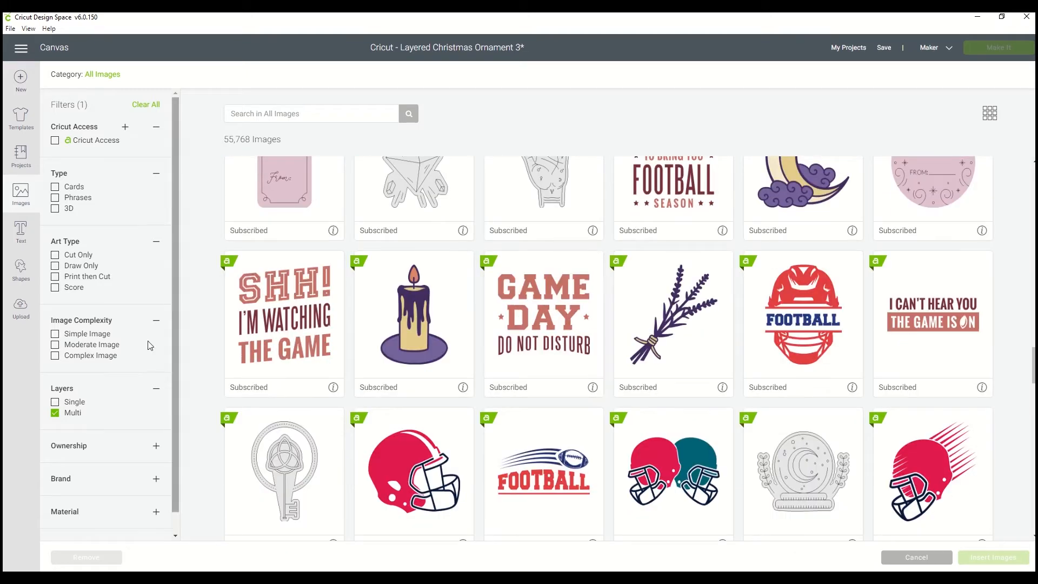
Step: Replace the Multi layers filter with the Uploaded ownership filter and look through the uploaded images
left_click(56, 414)
left_click(70, 446)
scroll(169, 449, "down", 2)
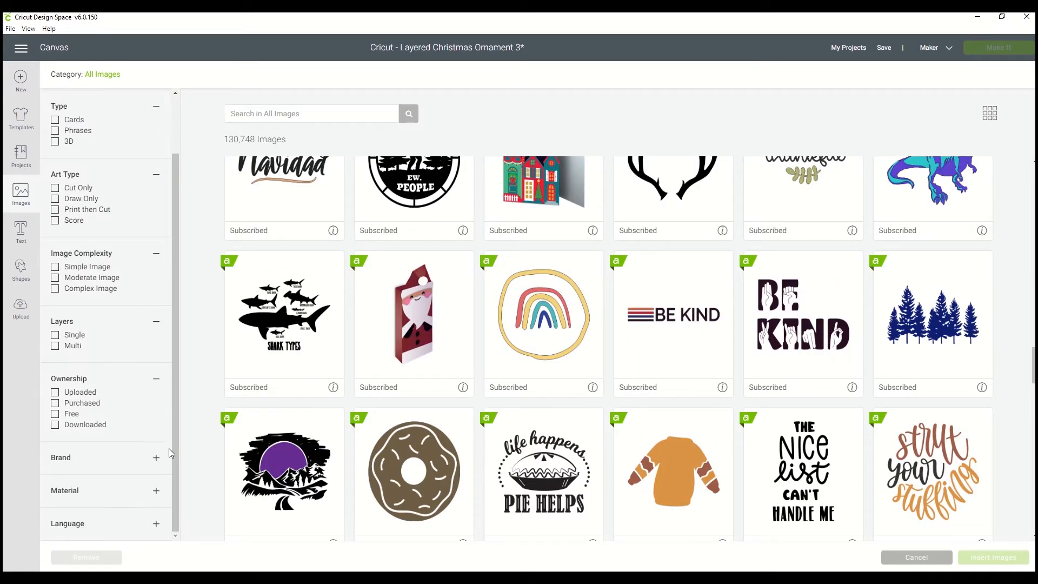
left_click(55, 393)
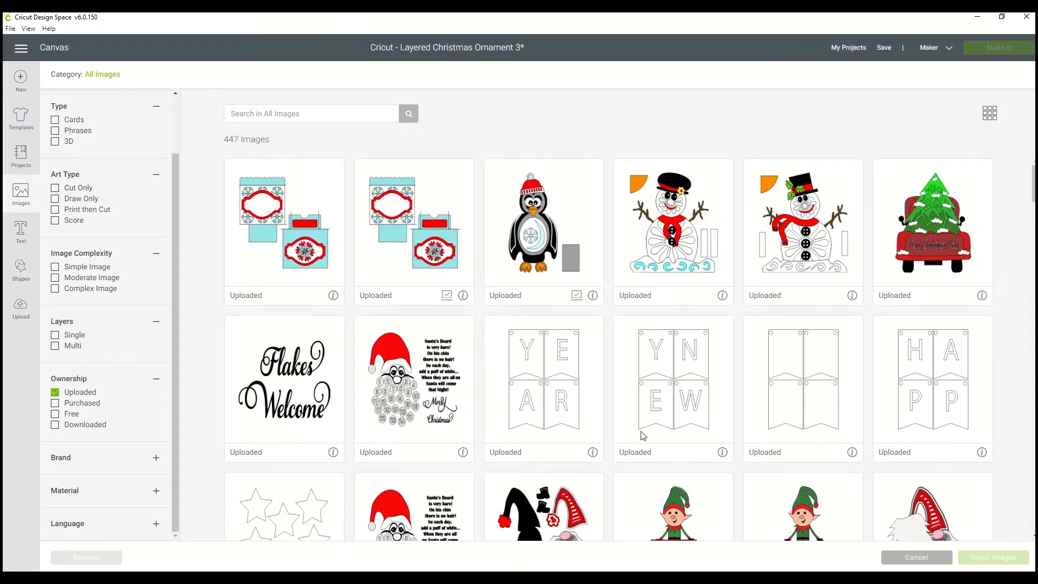
scroll(657, 437, "down", 10)
scroll(658, 439, "down", 4)
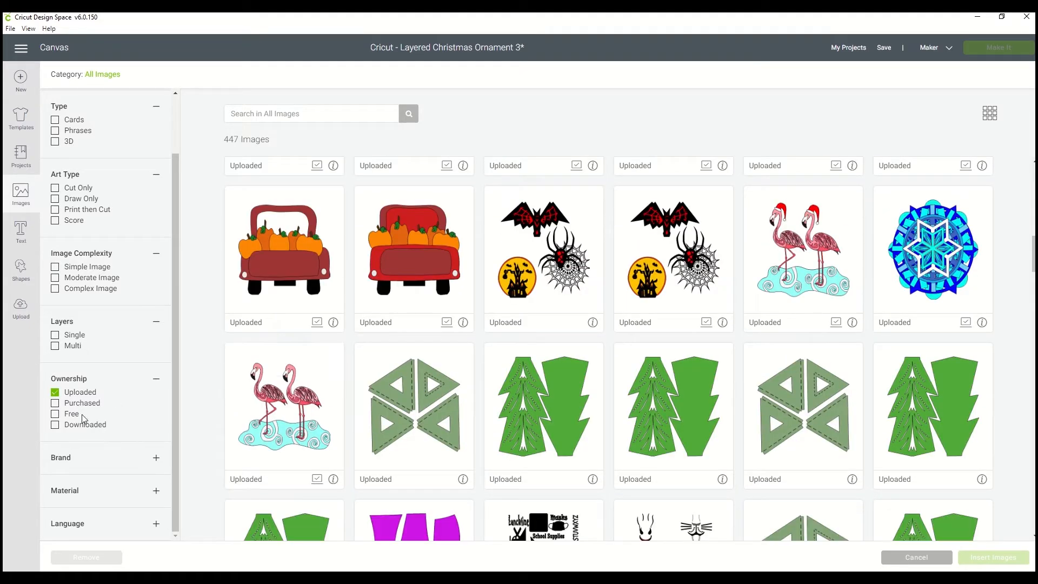
Step: Switch the ownership filter from Uploaded to Purchased and look through the purchased images
left_click(56, 403)
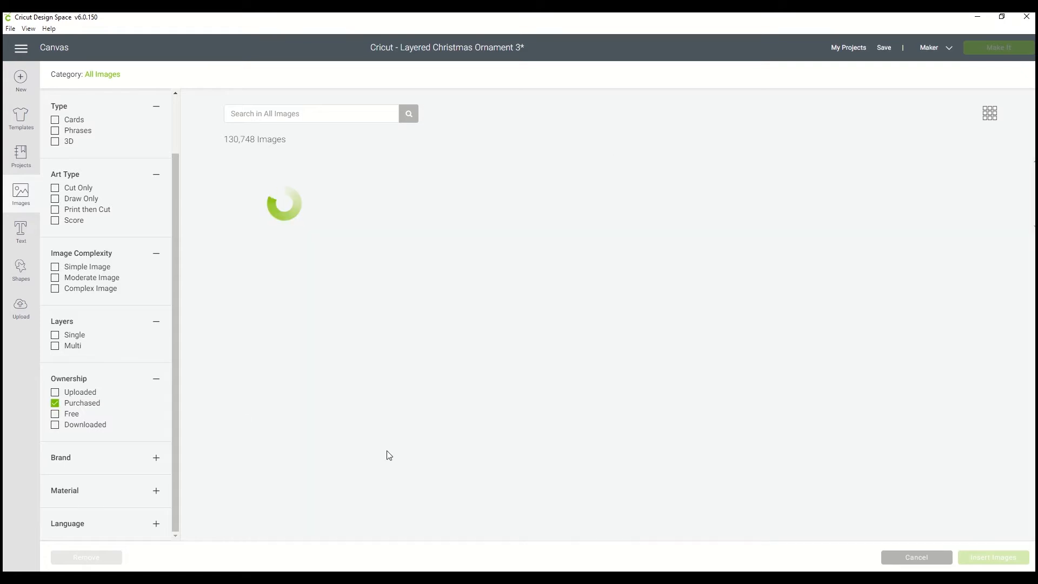
scroll(397, 444, "down", 15)
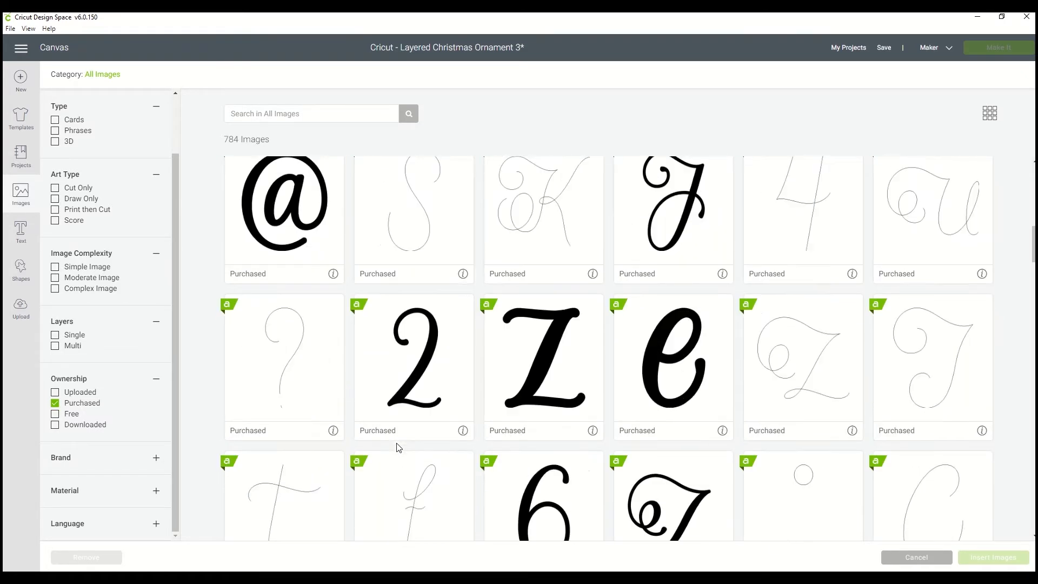
scroll(397, 447, "down", 20)
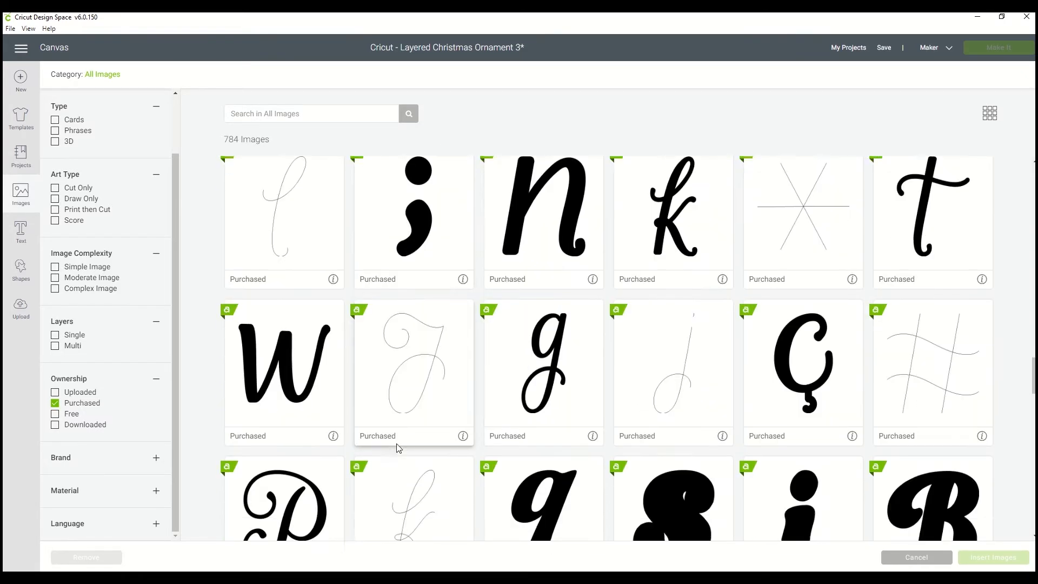
scroll(400, 447, "down", 10)
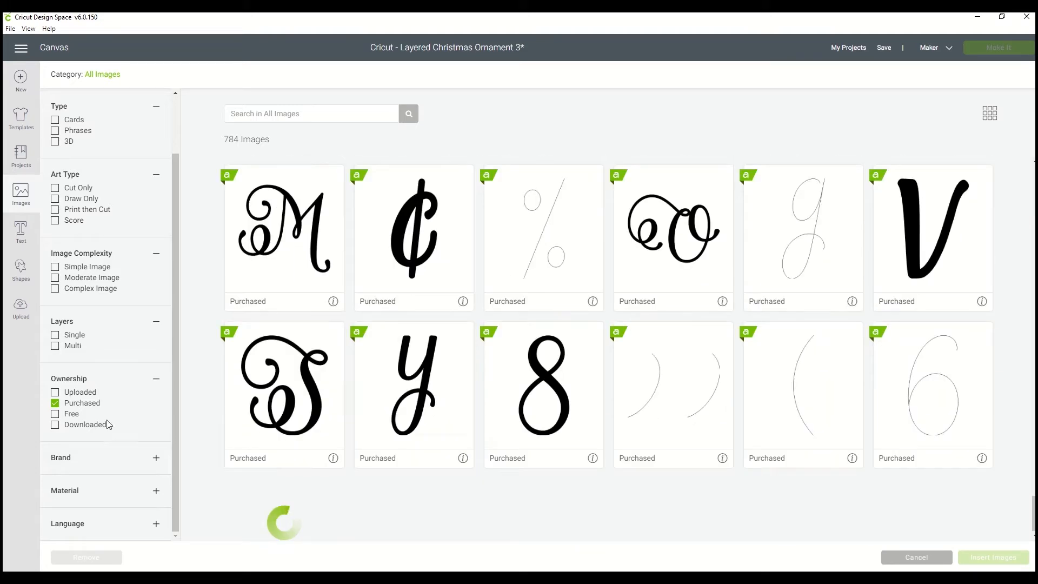
Step: Show the Free images instead of the Purchased ones and look through them
left_click(56, 413)
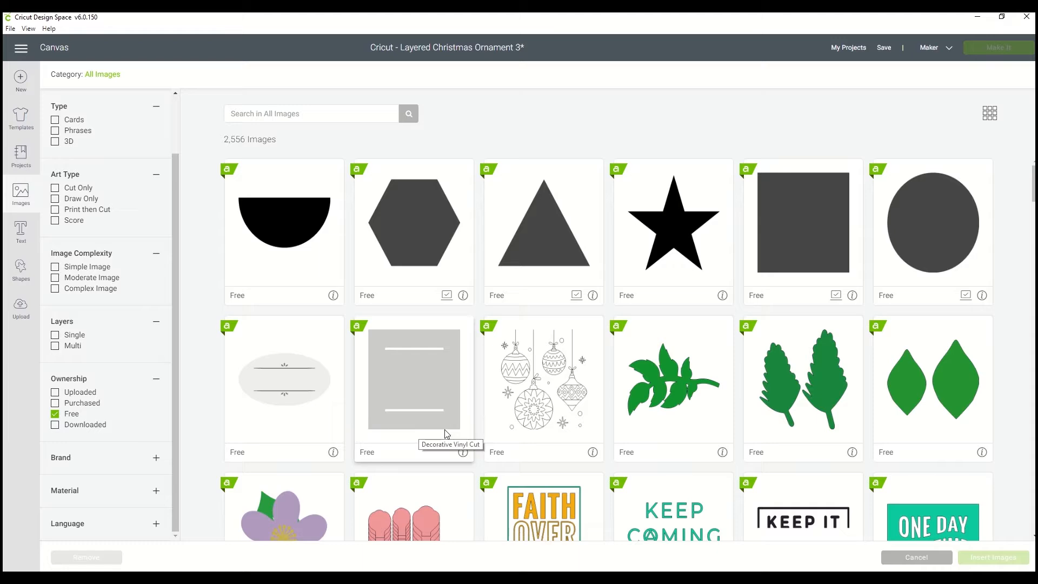
scroll(445, 431, "down", 8)
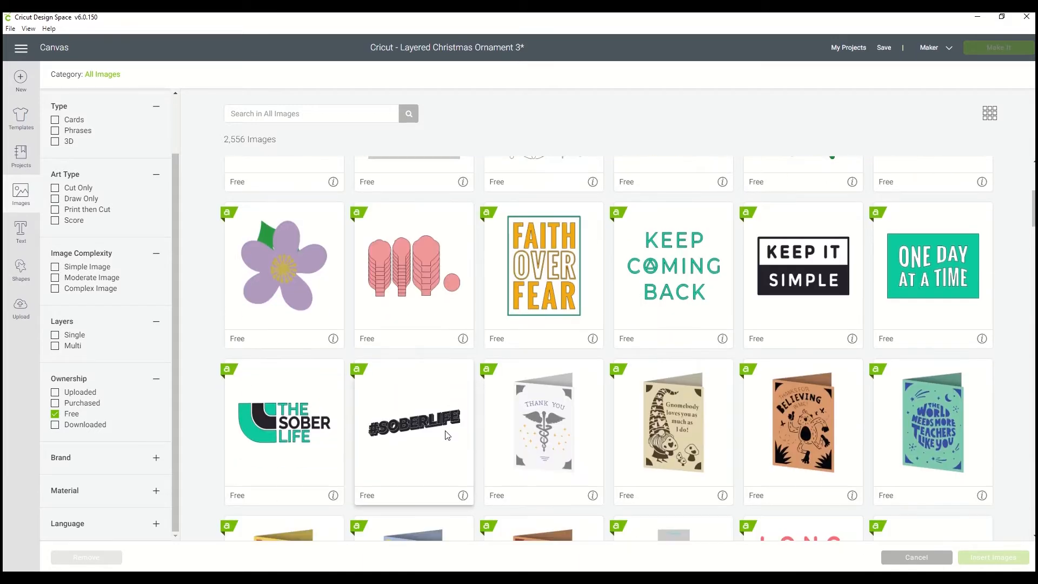
scroll(445, 435, "down", 10)
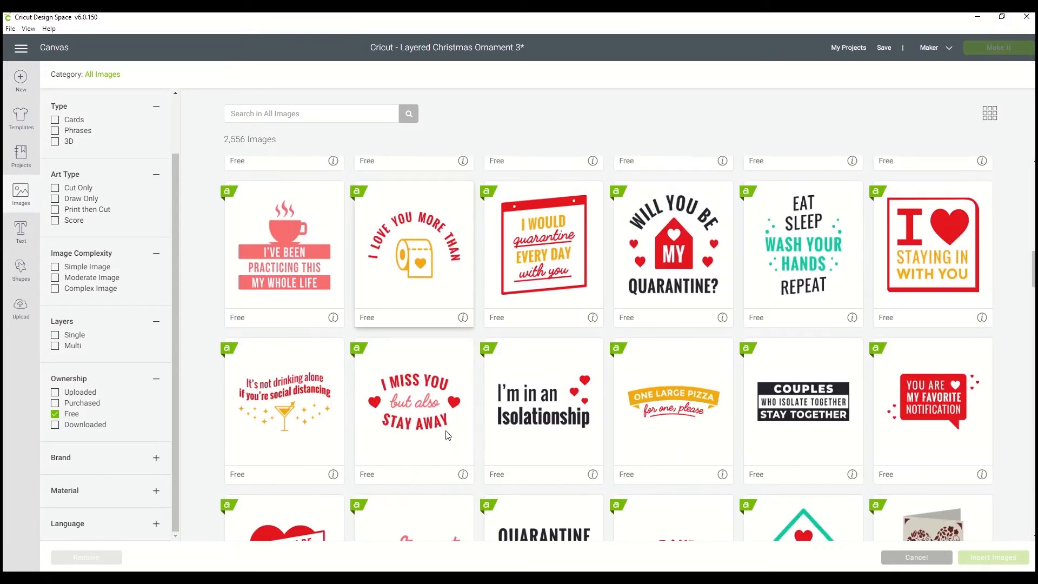
scroll(446, 436, "down", 14)
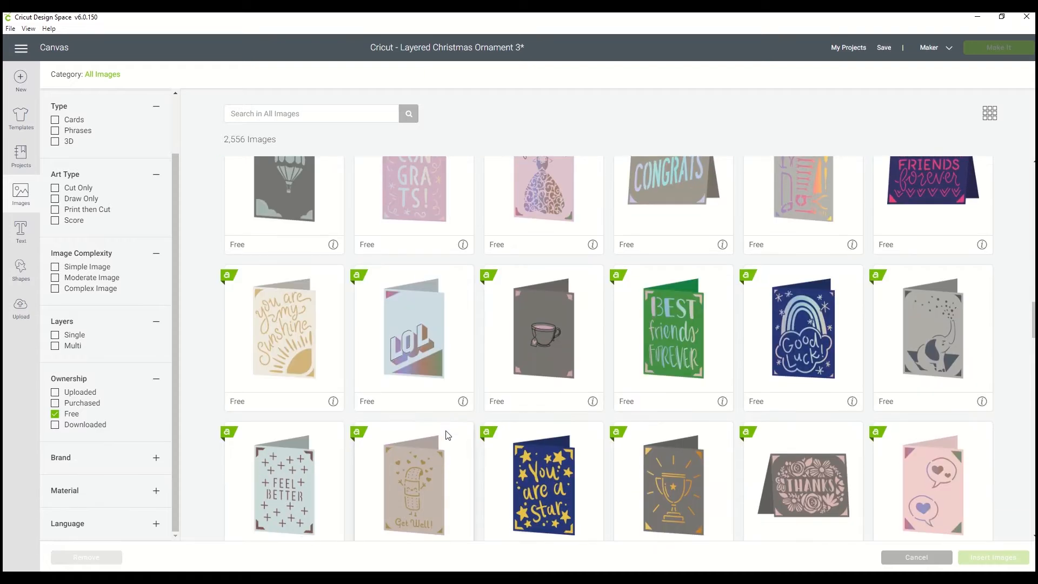
scroll(447, 435, "down", 4)
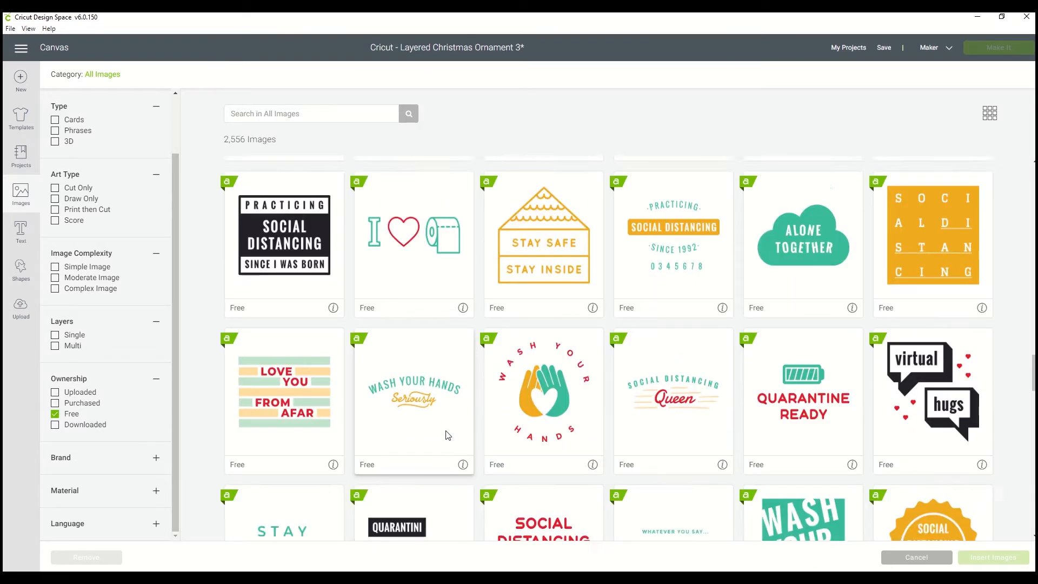
scroll(446, 435, "down", 7)
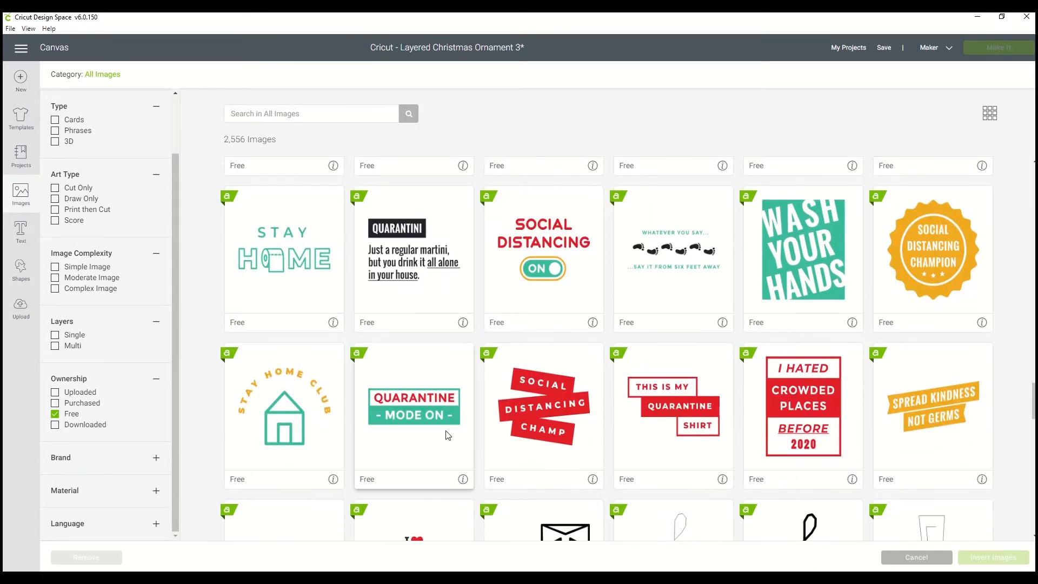
Step: Look further through the free images, switch the ownership filter from Free to Downloaded, and clear it
scroll(447, 435, "down", 6)
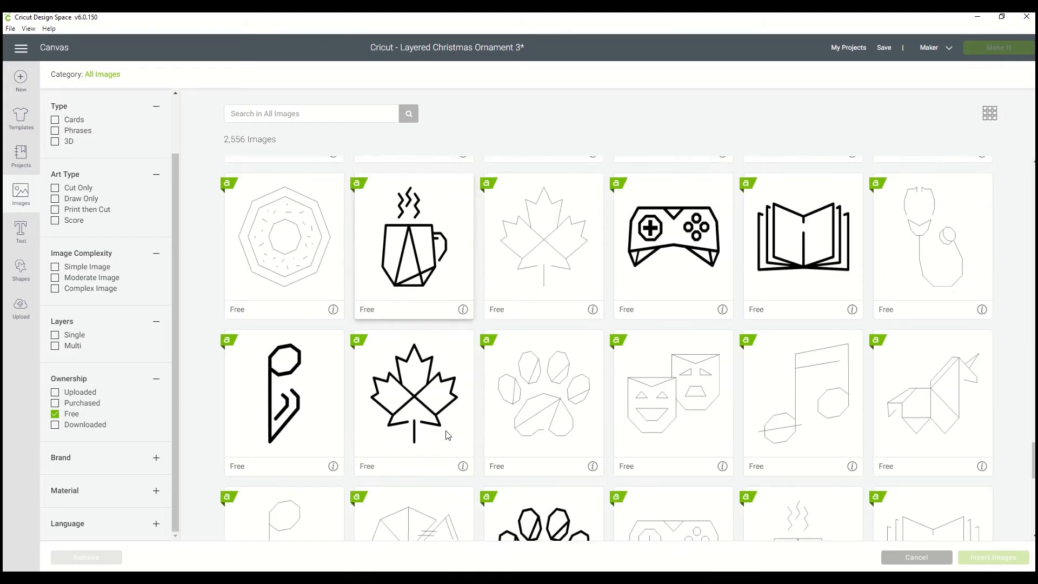
left_click(57, 416)
left_click(55, 425)
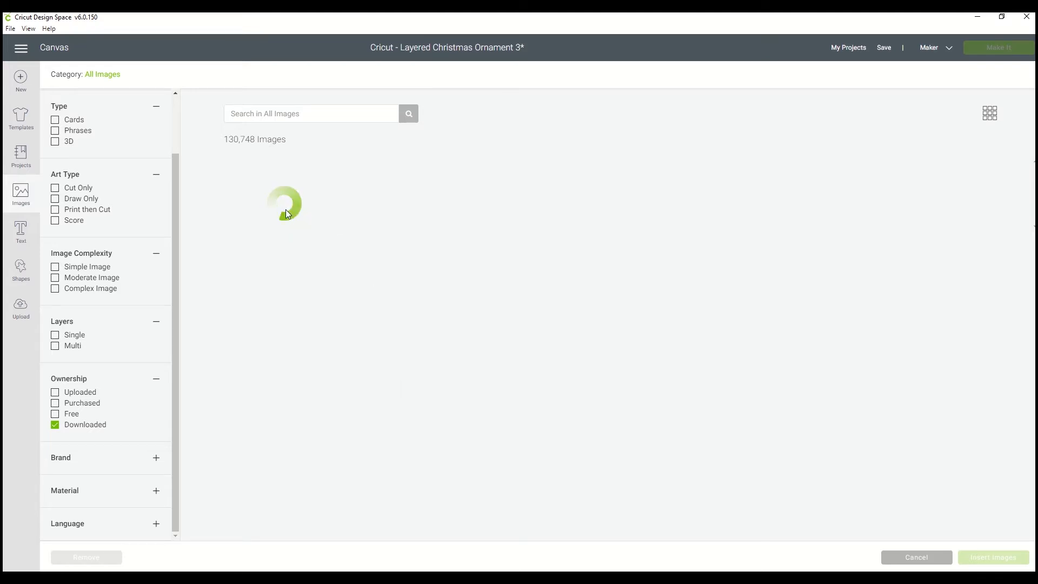
left_click(55, 426)
Step: Expand the brand filter, limit the library to Disney images and look through them
left_click(63, 460)
scroll(187, 414, "down", 2)
left_click_drag(176, 432, 176, 521)
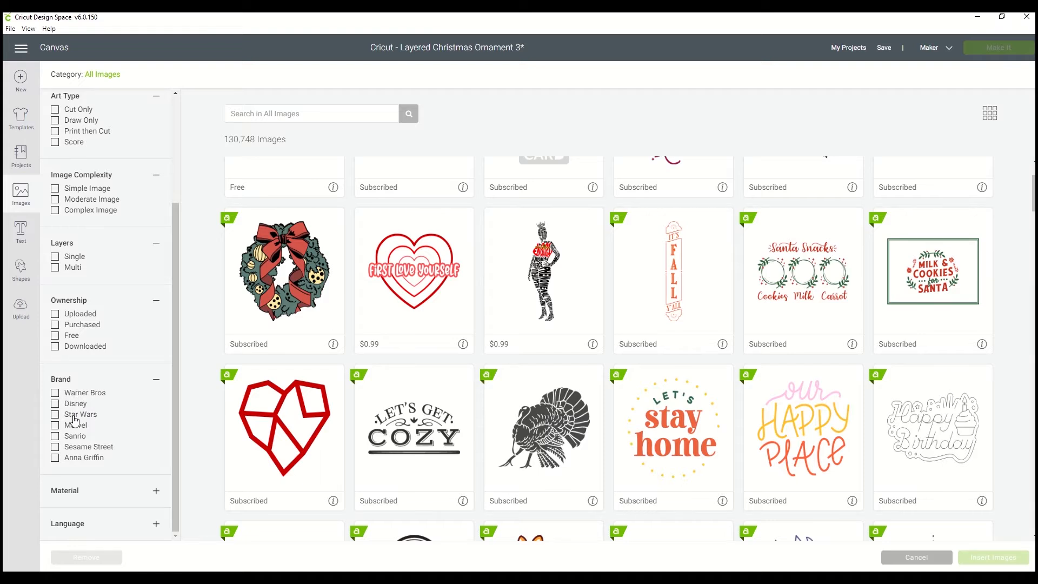
left_click(55, 404)
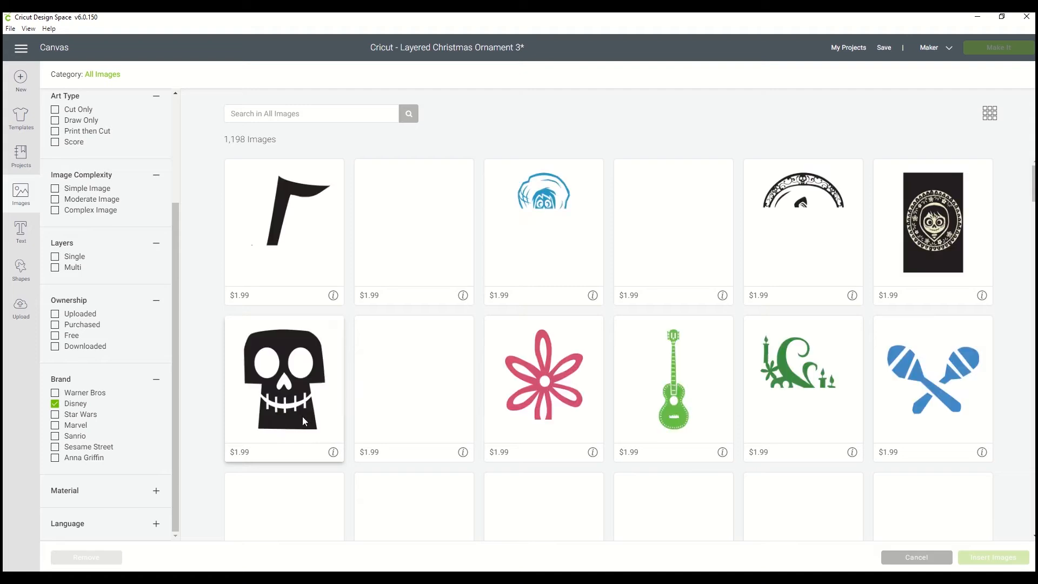
scroll(441, 410, "down", 6)
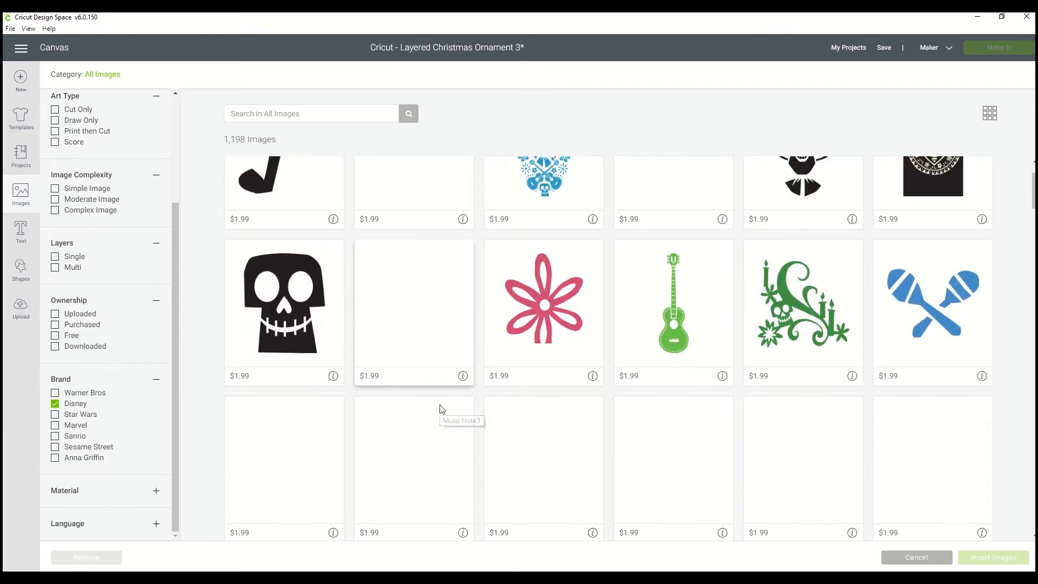
scroll(441, 409, "down", 8)
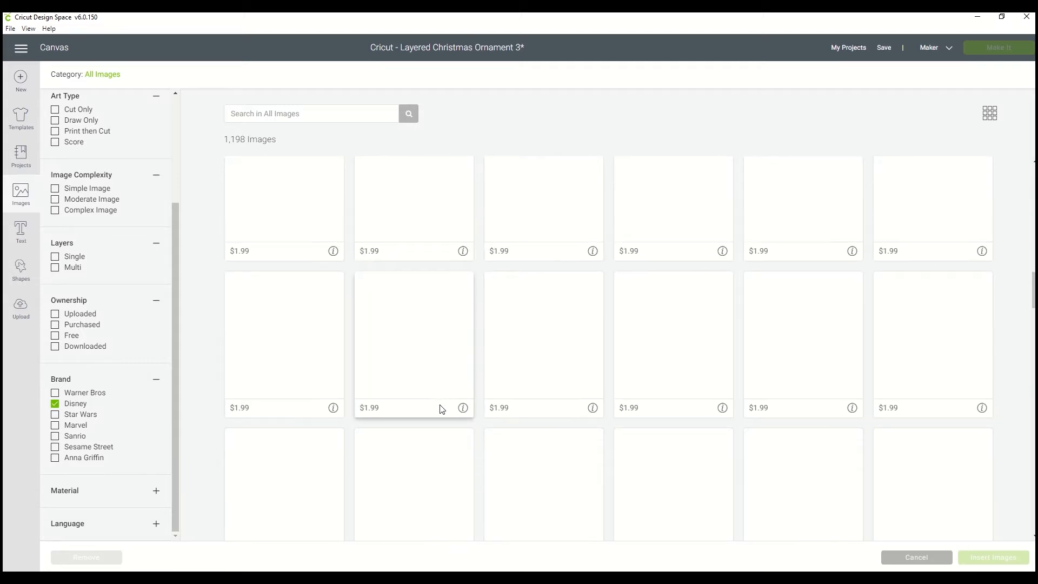
scroll(441, 410, "up", 4)
scroll(441, 409, "up", 5)
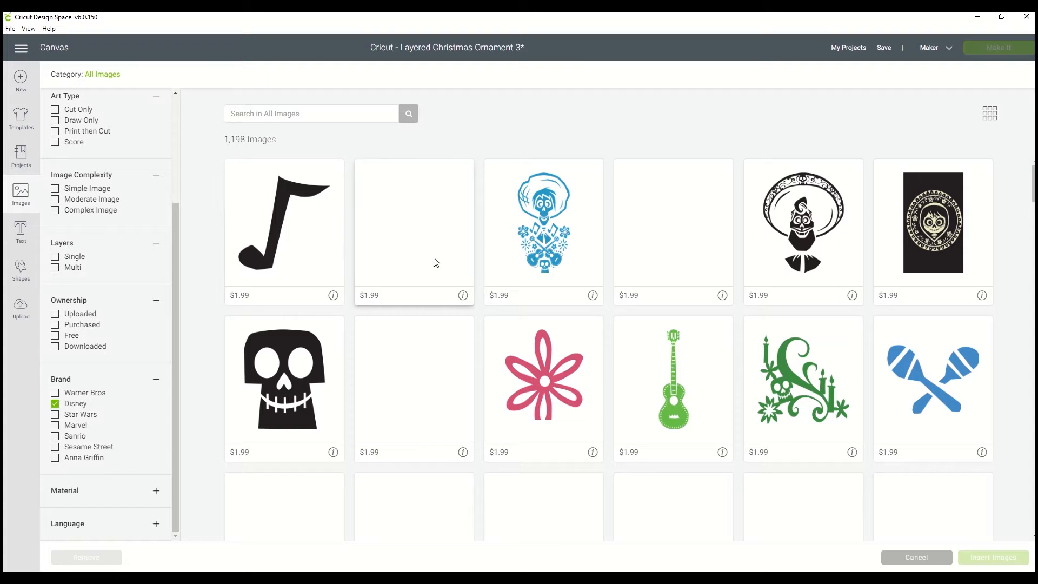
scroll(416, 435, "down", 3)
scroll(411, 435, "down", 3)
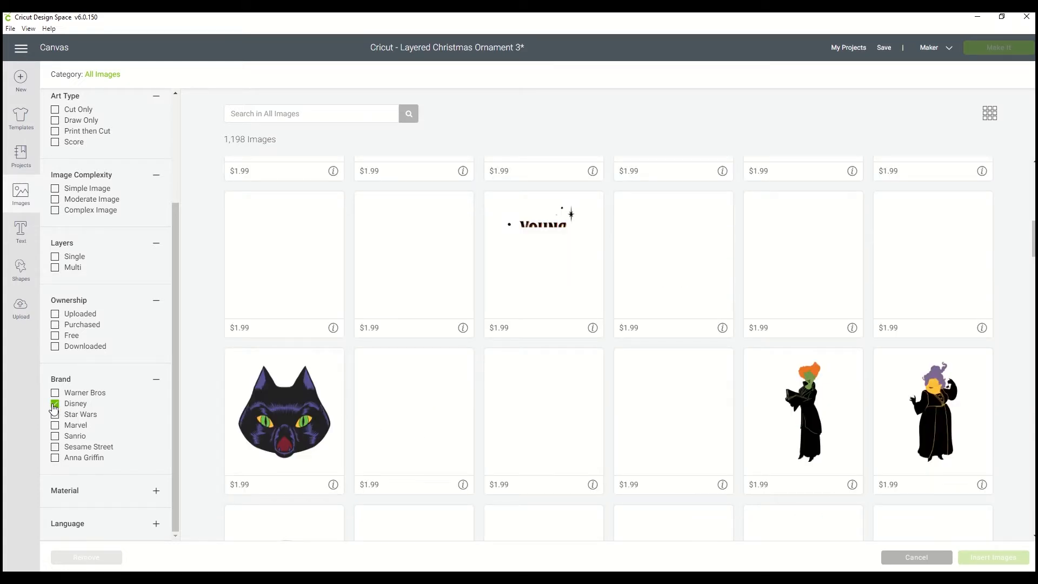
Step: Switch the brand filter from Disney to Star Wars and look through the Star Wars images
left_click(55, 403)
left_click(54, 414)
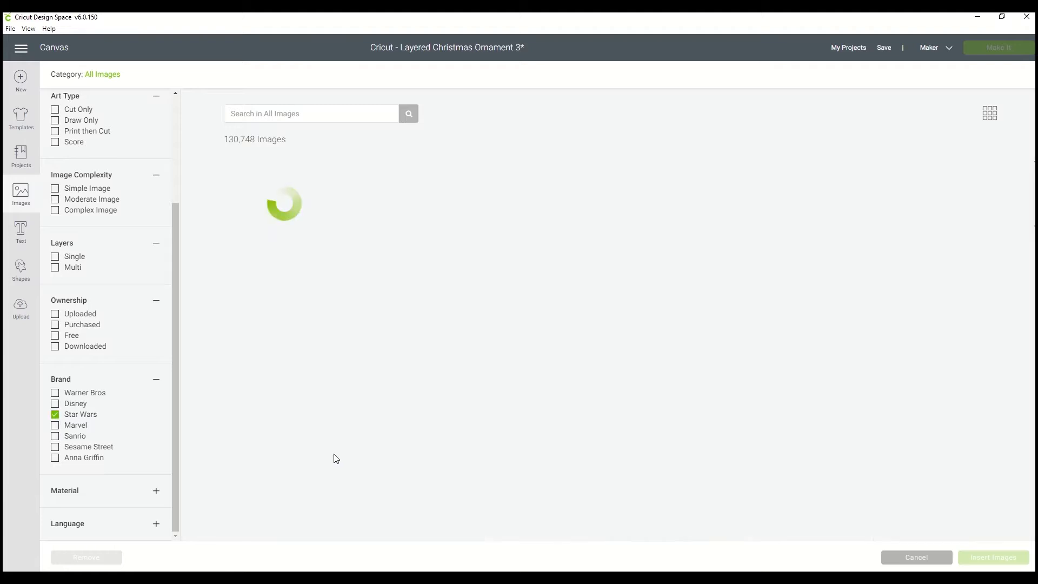
scroll(334, 458, "down", 1)
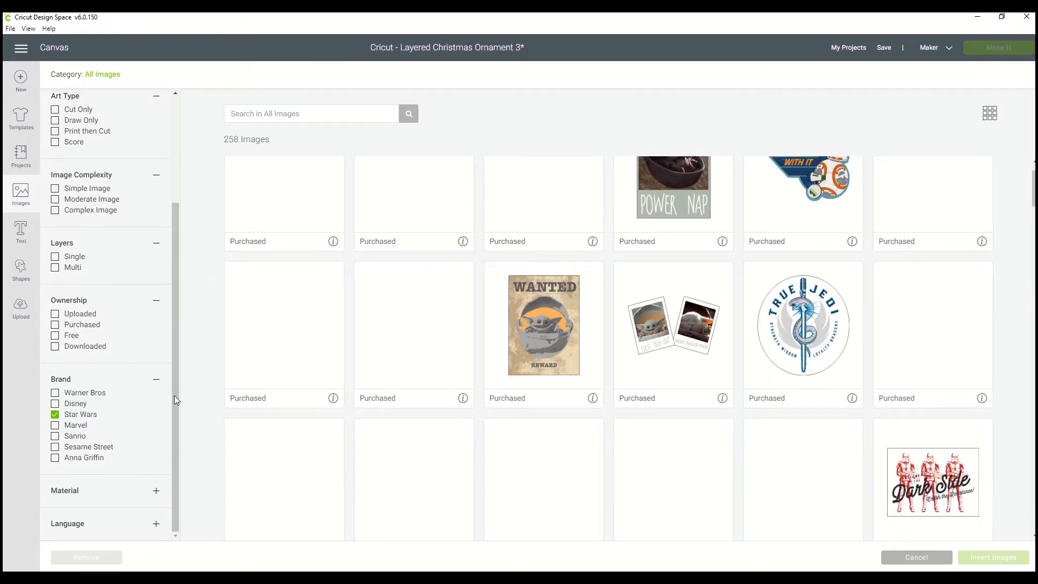
scroll(460, 416, "up", 1)
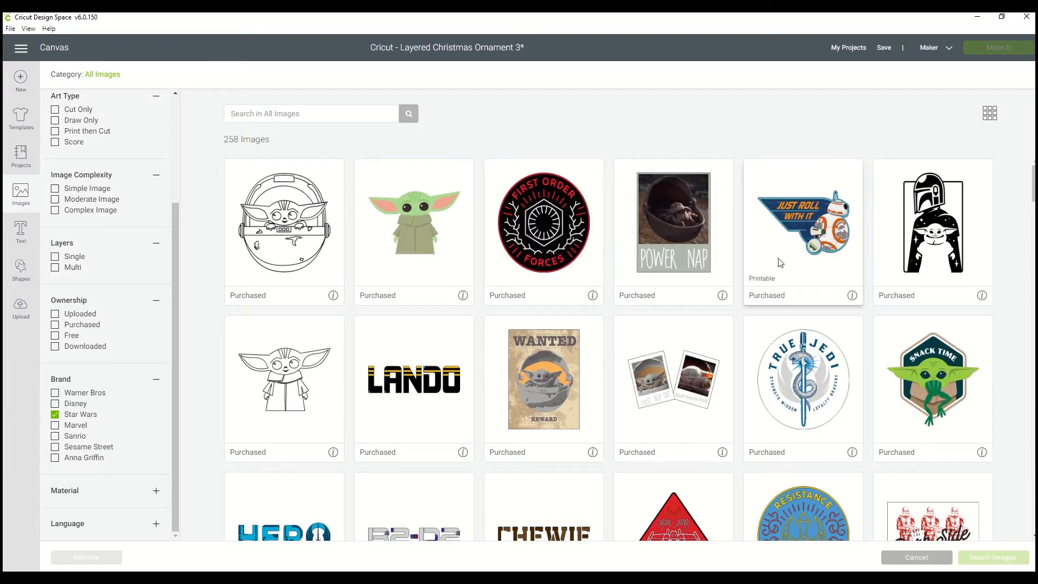
scroll(377, 434, "down", 5)
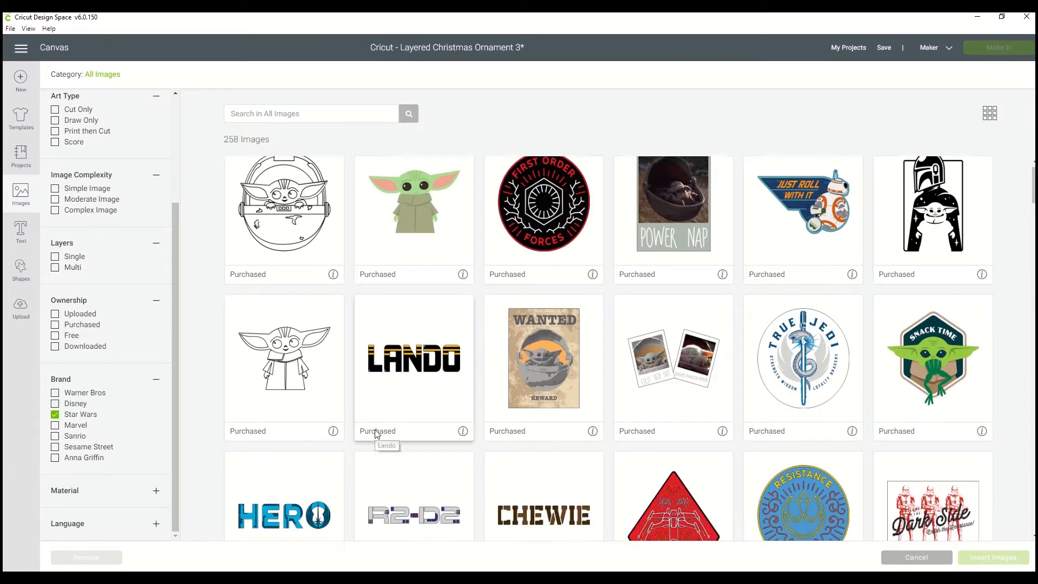
scroll(377, 434, "down", 10)
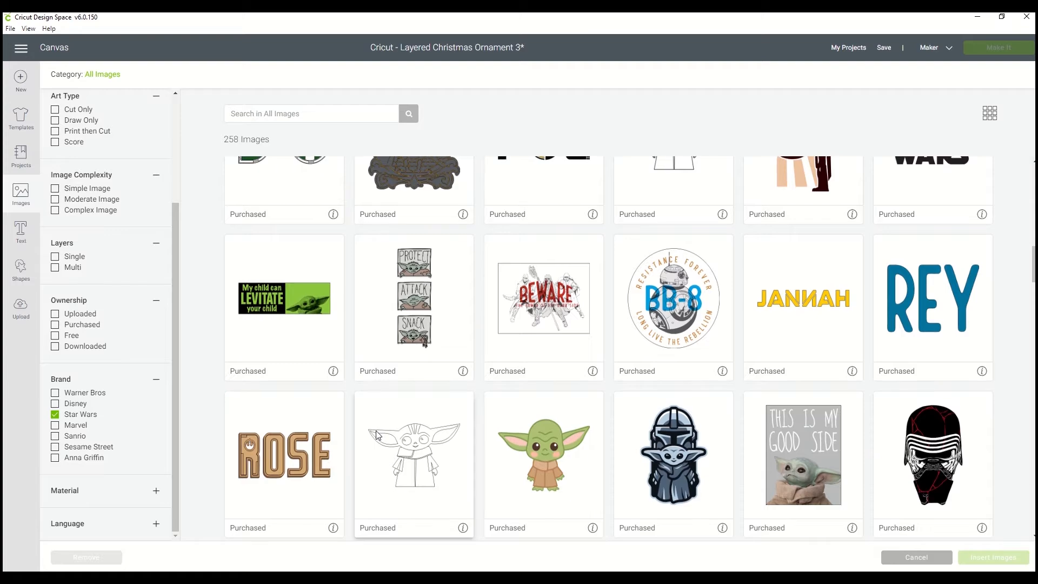
scroll(377, 434, "down", 15)
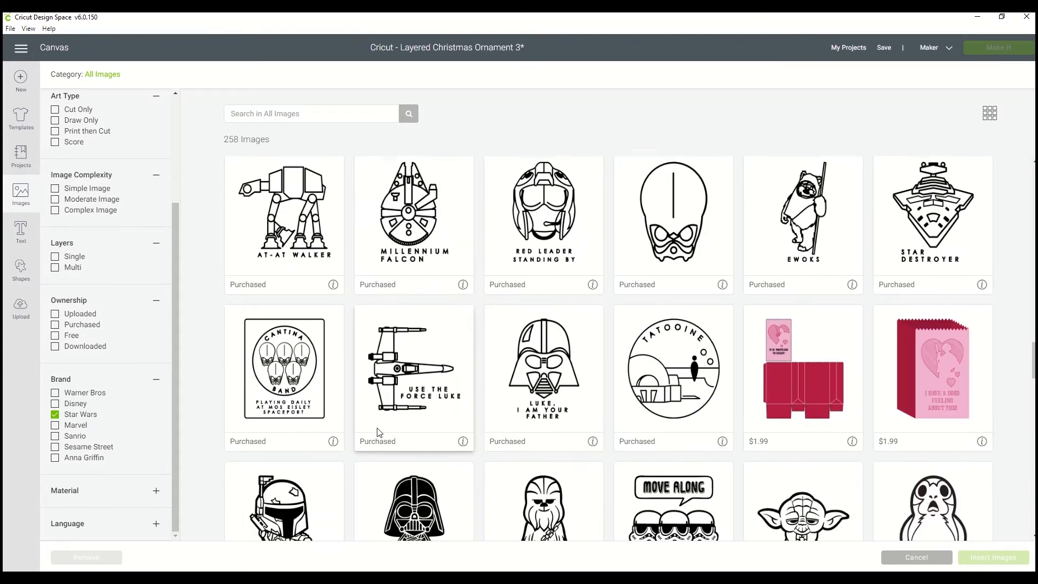
scroll(378, 432, "down", 15)
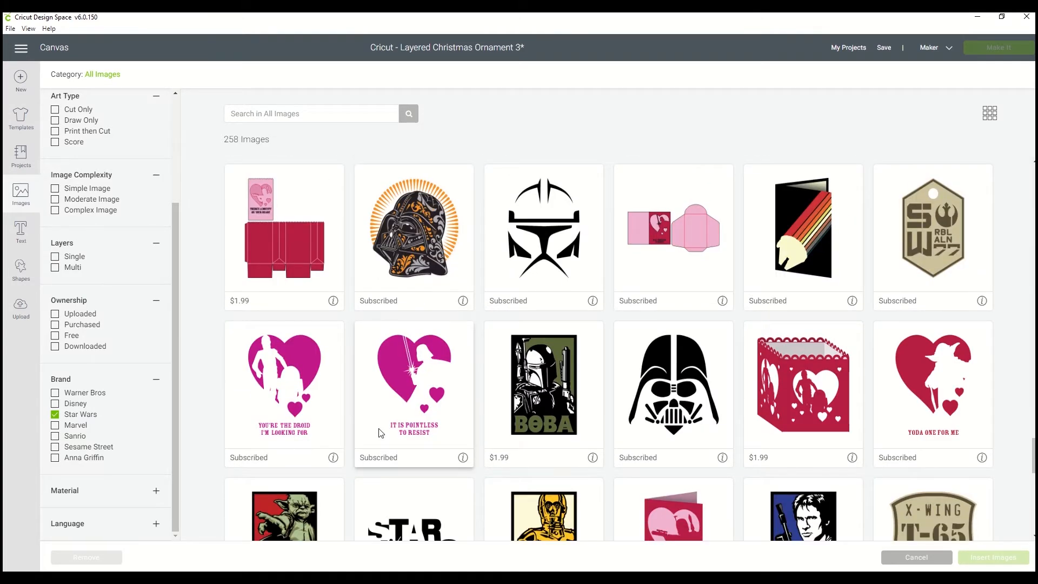
scroll(381, 432, "down", 5)
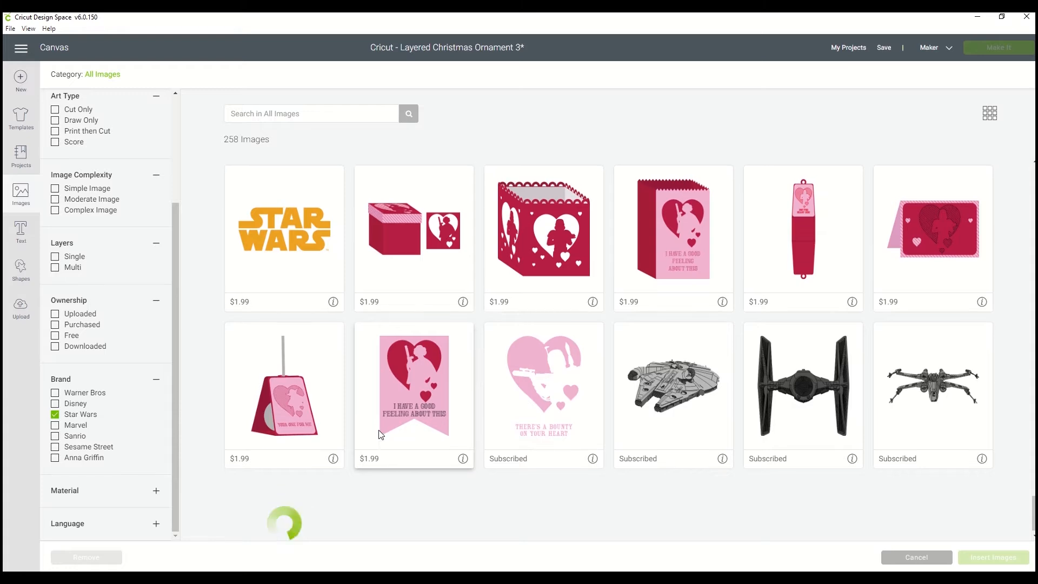
scroll(395, 416, "down", 4)
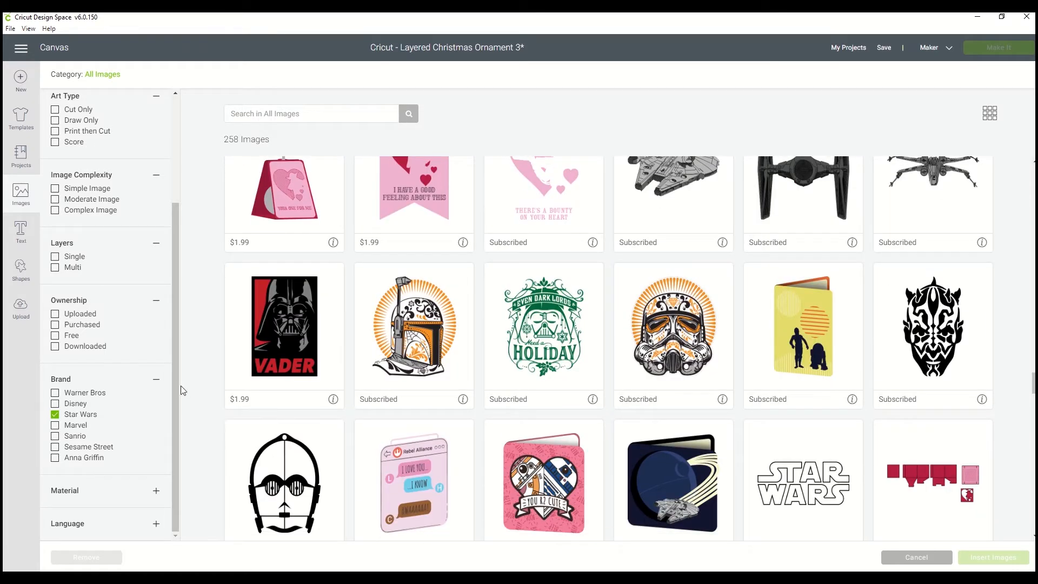
Step: Replace the Star Wars brand filter with the Vinyl material filter and look through the vinyl images
left_click(55, 414)
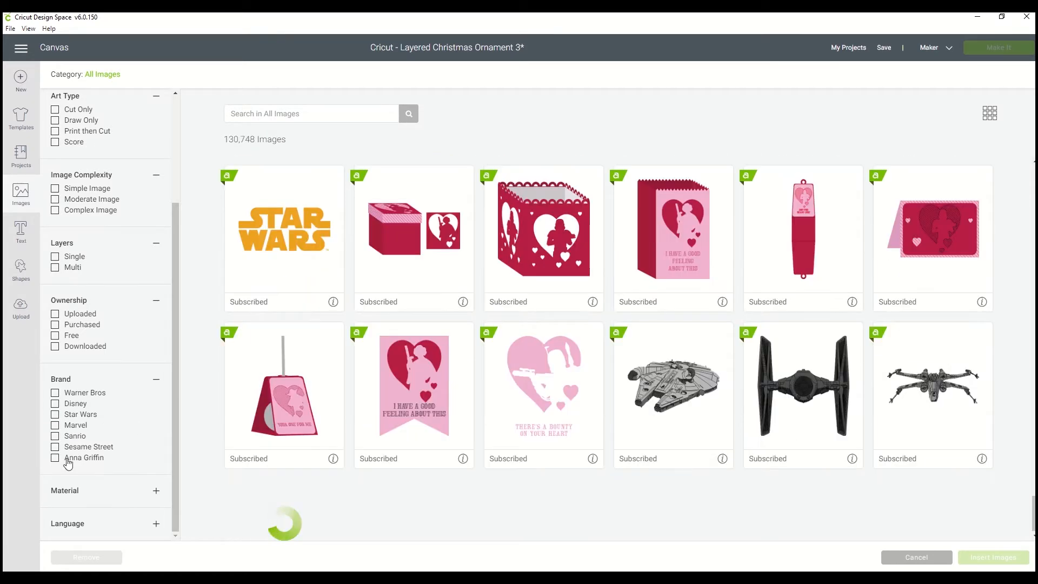
left_click(77, 492)
scroll(134, 484, "down", 1)
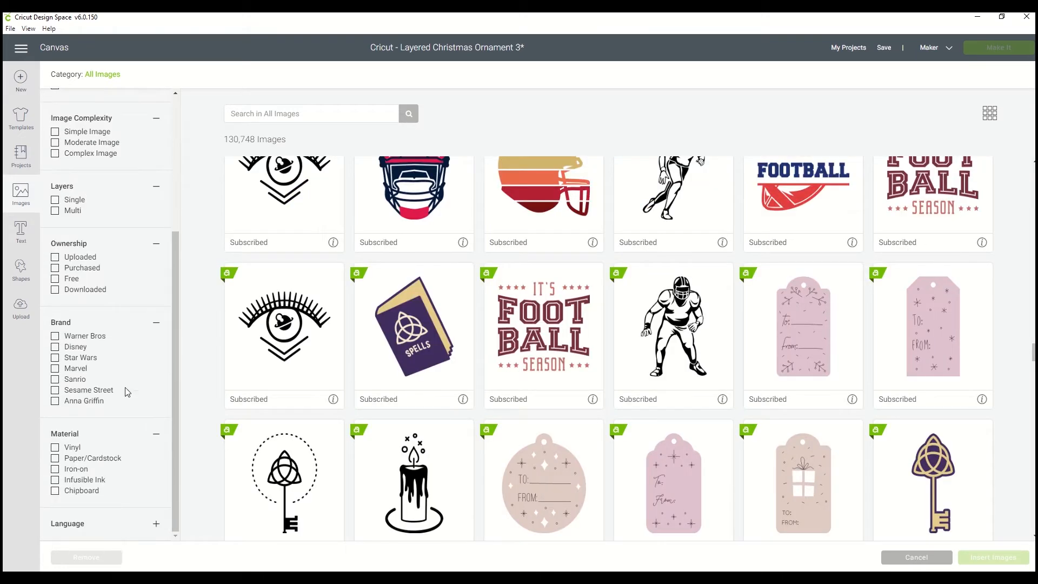
left_click(55, 449)
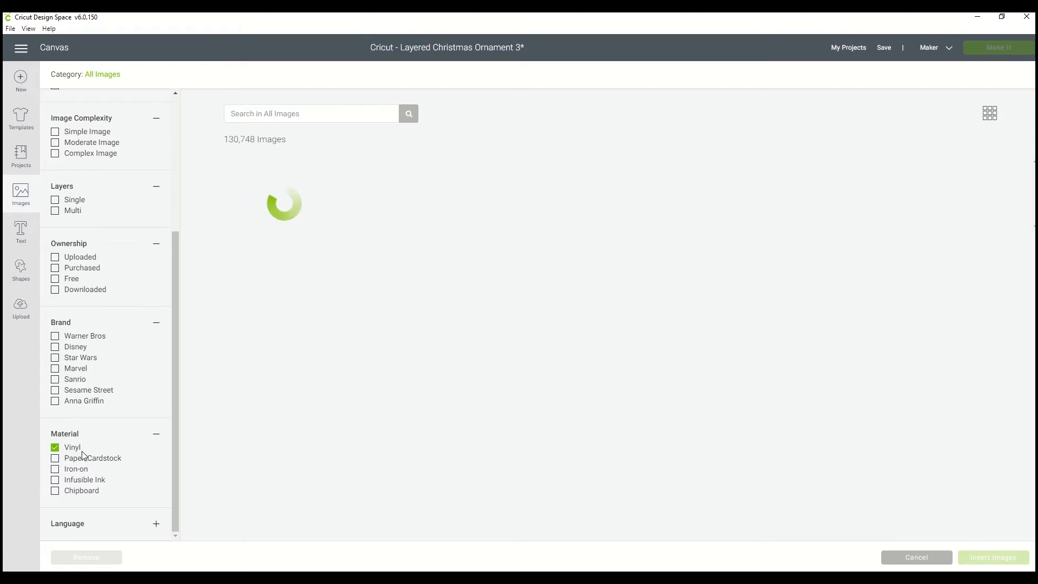
scroll(374, 433, "down", 12)
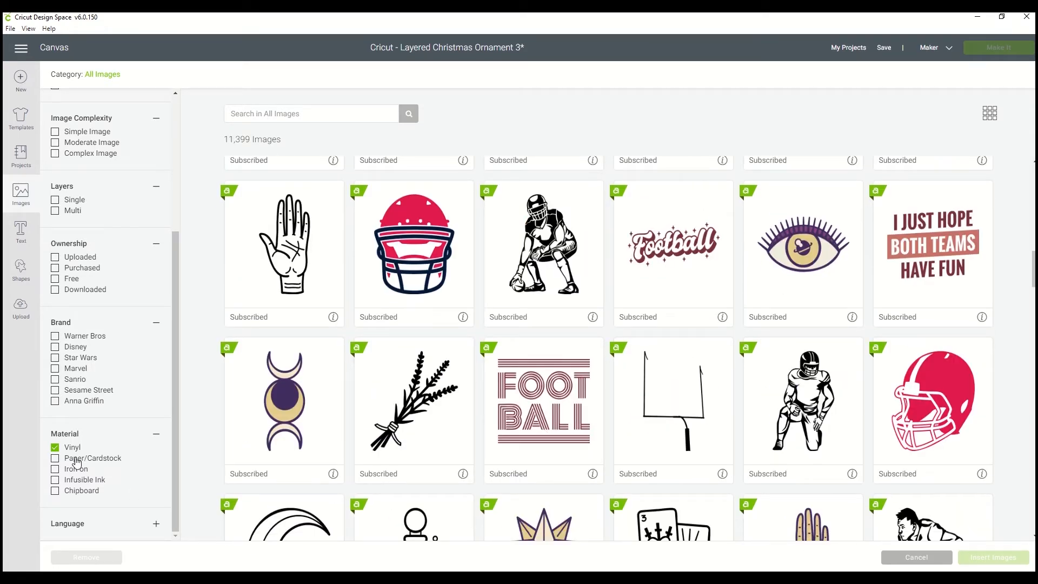
Step: Switch the material filter from Vinyl to Paper/Cardstock and look through the matching images
left_click(55, 448)
left_click(55, 458)
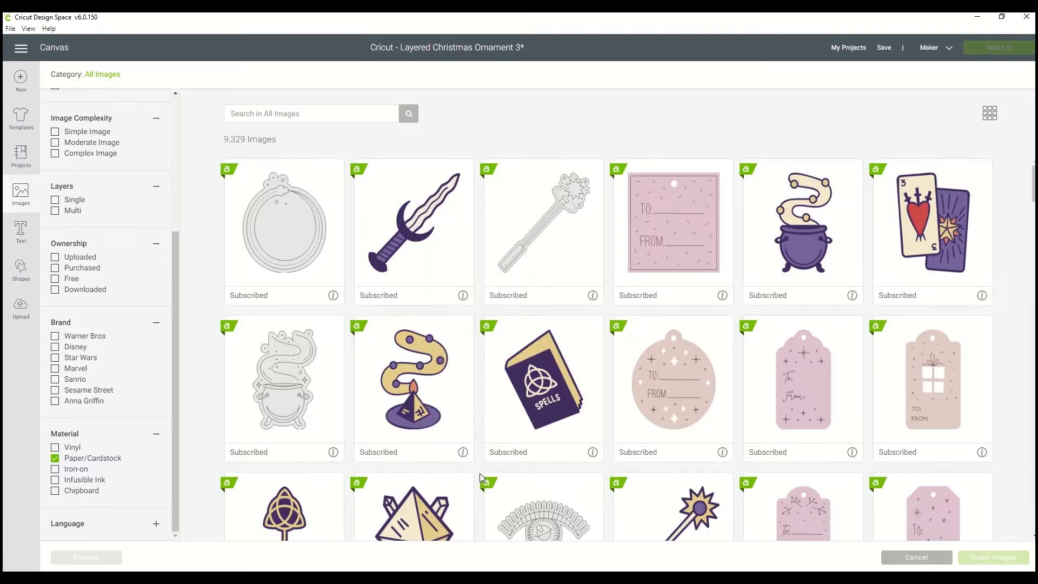
scroll(433, 450, "down", 10)
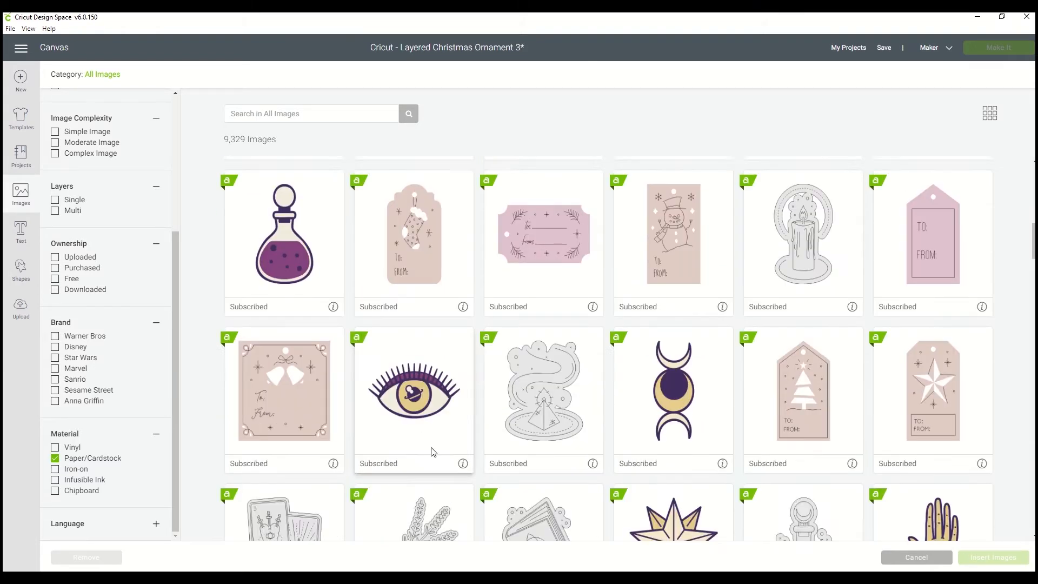
Step: Show the Iron-on images instead of the Paper/Cardstock ones and look through them
left_click(56, 459)
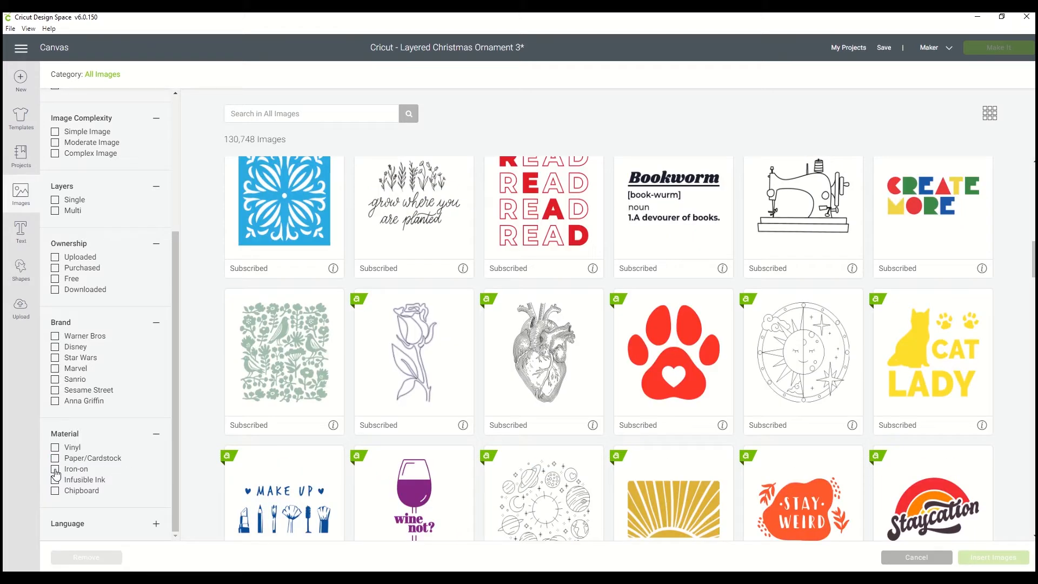
left_click(55, 468)
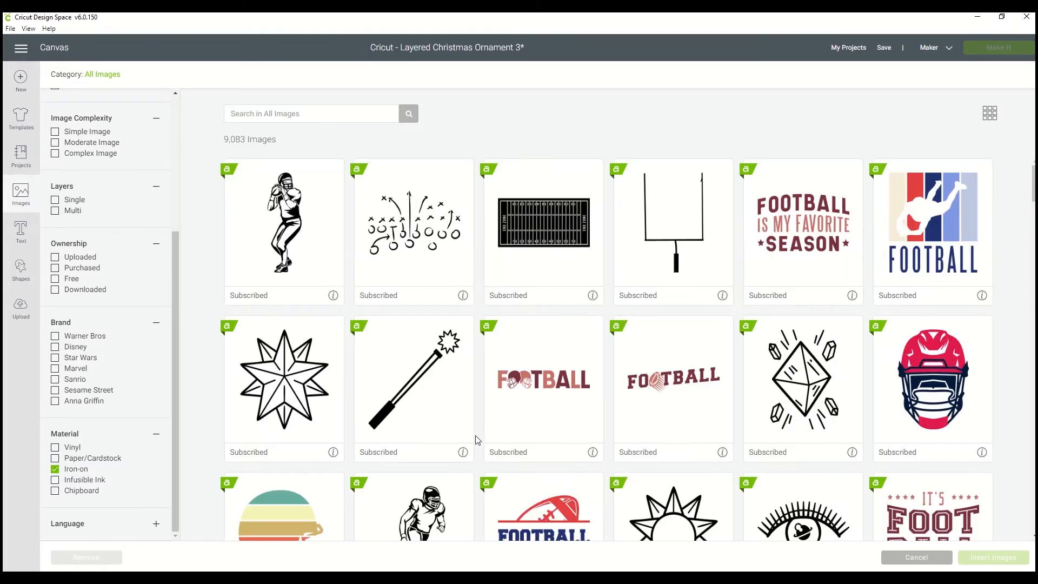
scroll(617, 441, "down", 6)
scroll(637, 446, "down", 3)
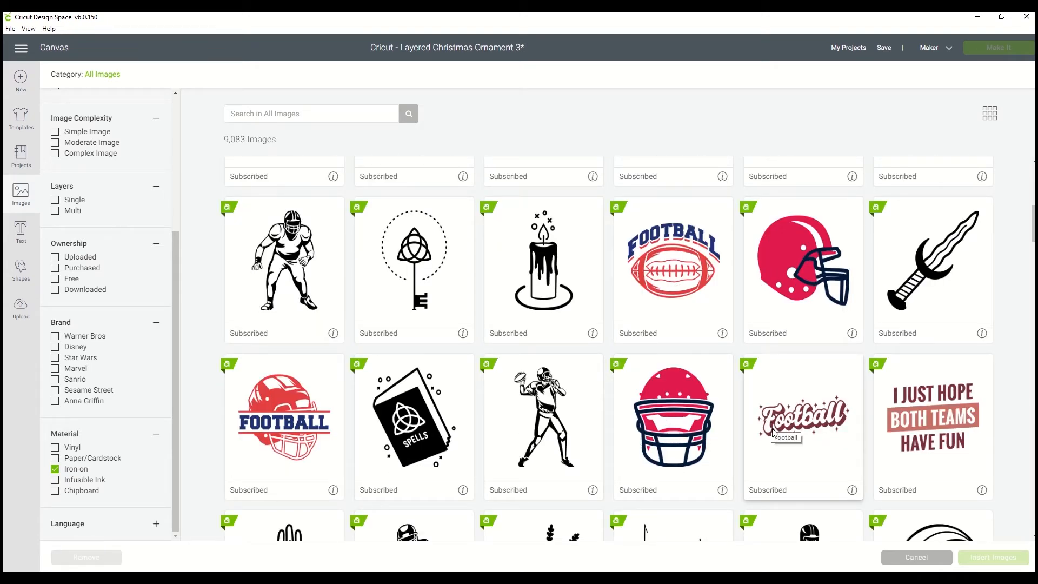
scroll(768, 452, "down", 3)
scroll(765, 448, "down", 6)
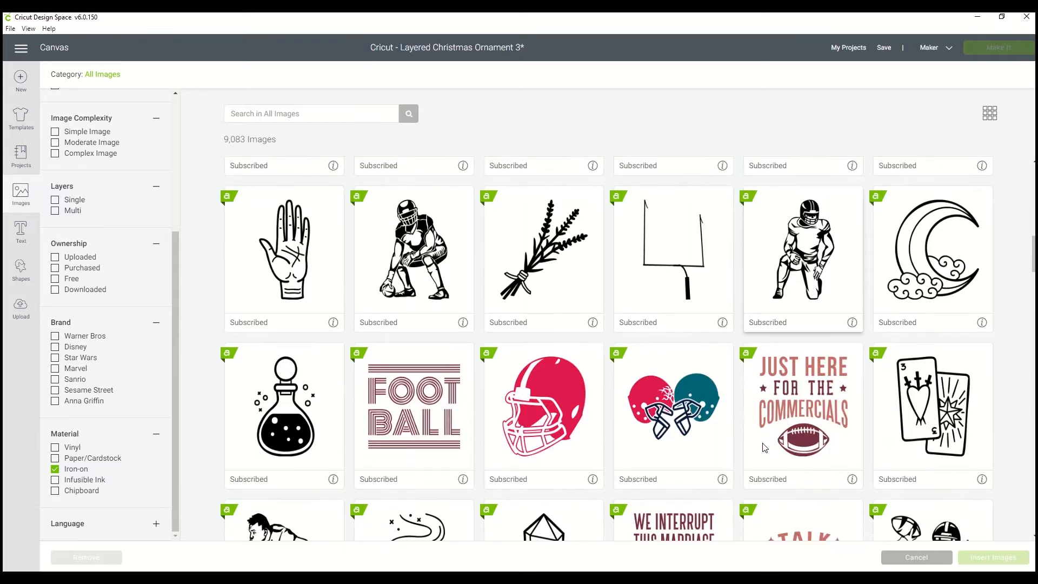
scroll(764, 447, "down", 7)
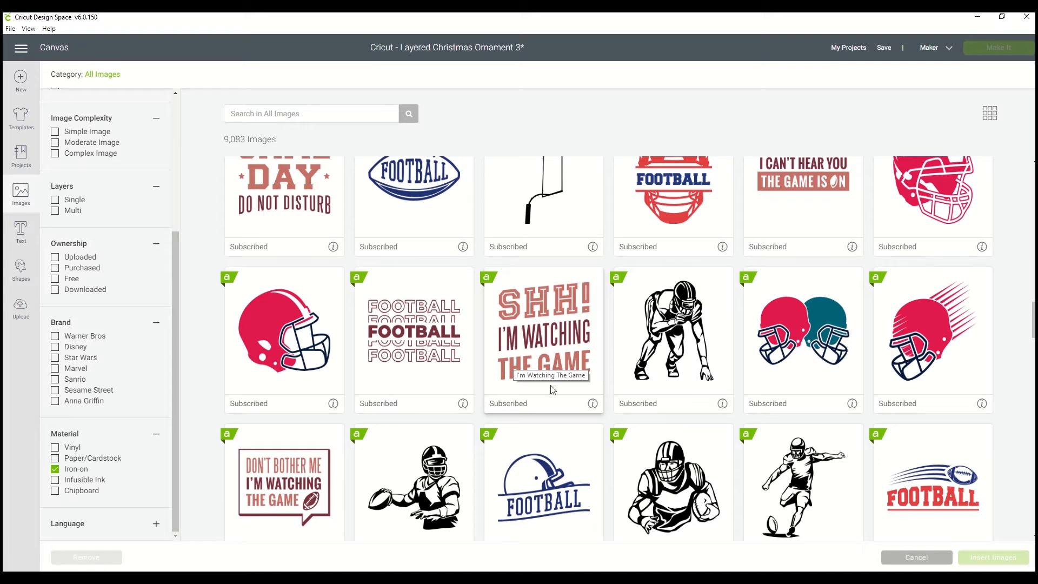
scroll(515, 403, "down", 2)
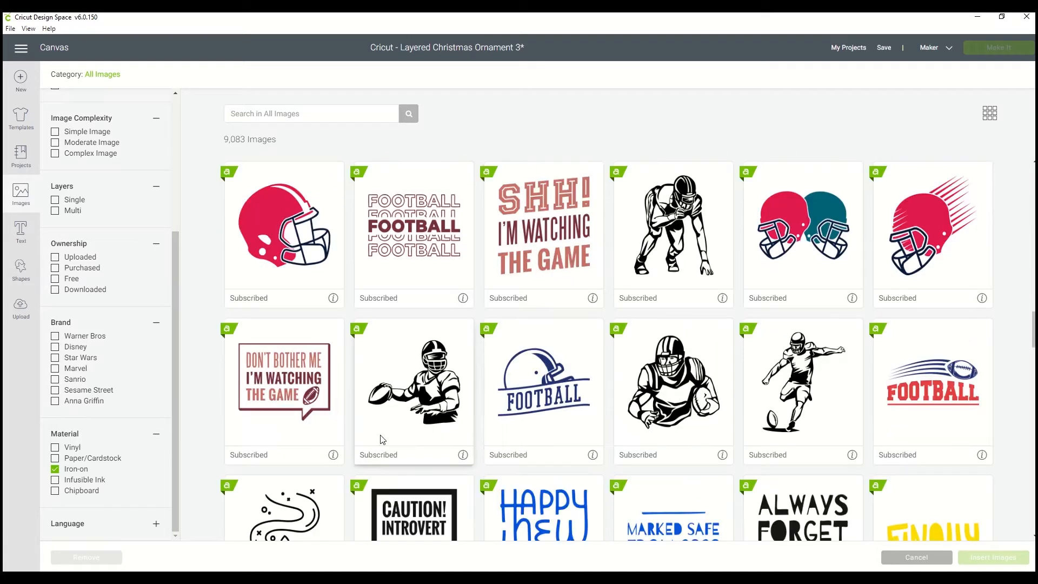
Step: Switch the material filter from Iron-on to Infusible Ink and look through the matching images
left_click(56, 469)
left_click(56, 479)
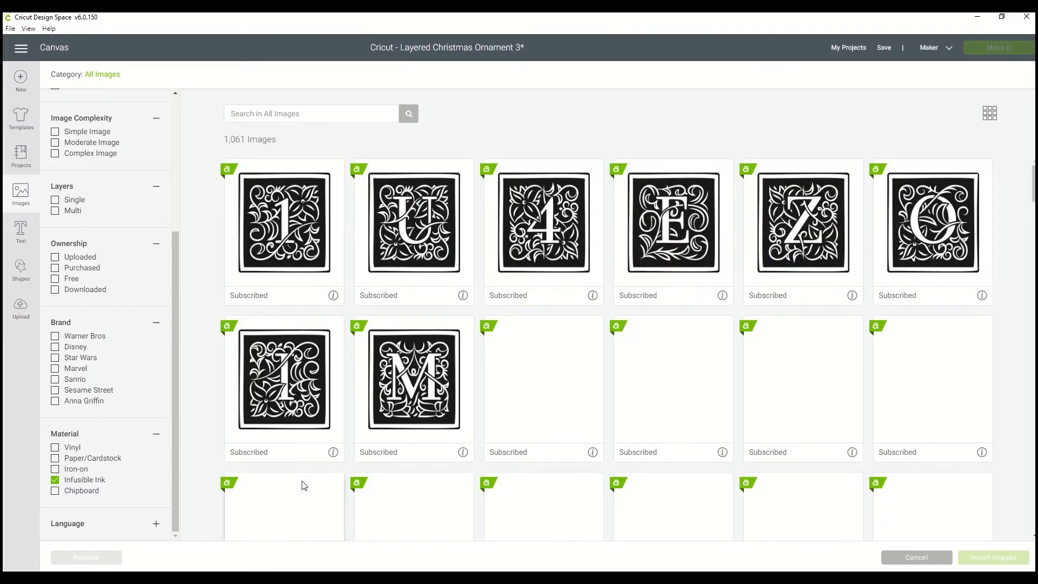
scroll(304, 486, "down", 2)
scroll(305, 485, "down", 6)
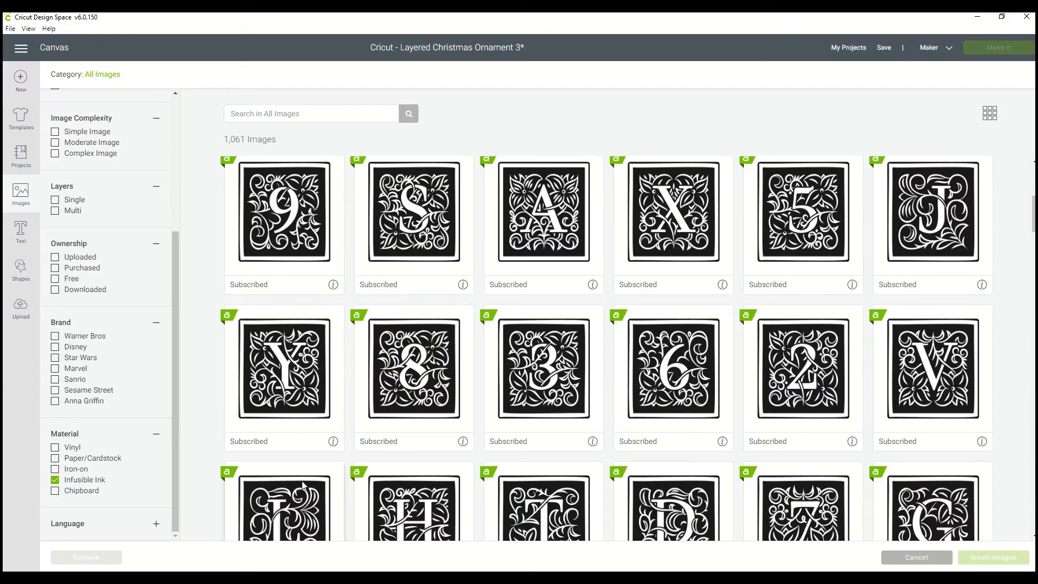
scroll(304, 485, "down", 7)
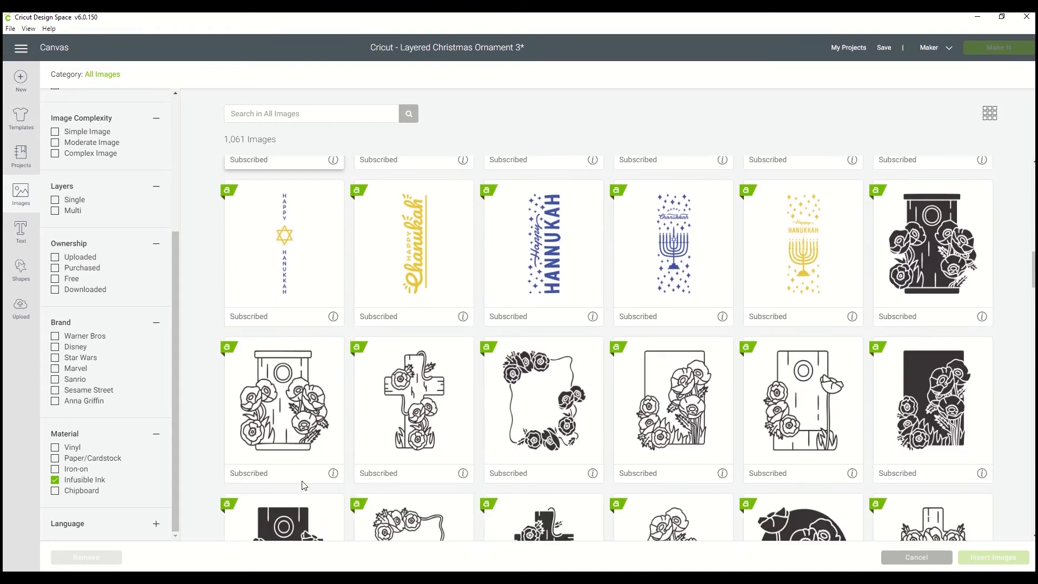
scroll(304, 485, "down", 2)
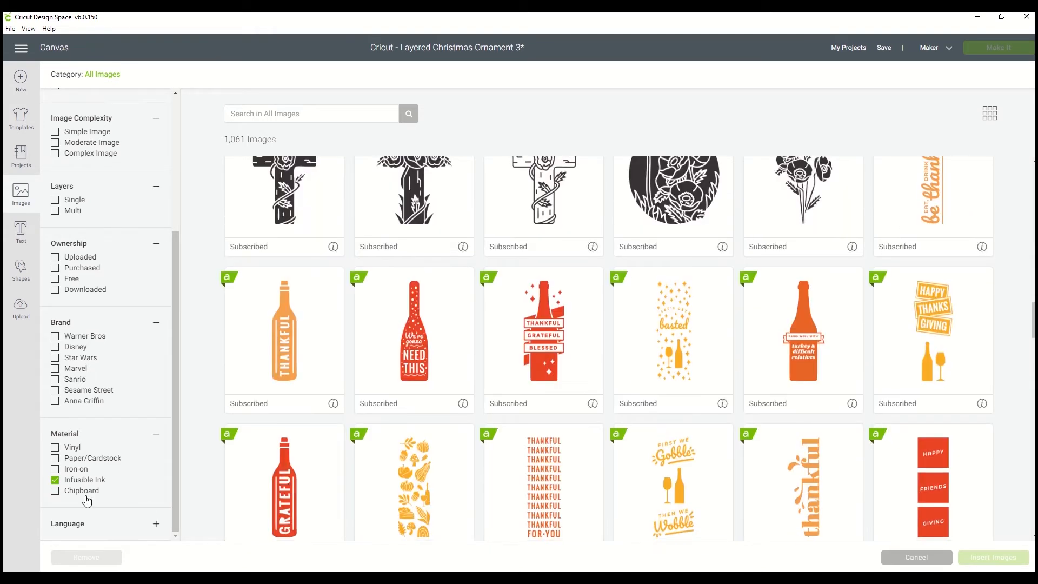
Step: Replace the Infusible Ink material filter with Chipboard, check the matching images, and clear the filter
left_click(55, 480)
left_click(55, 492)
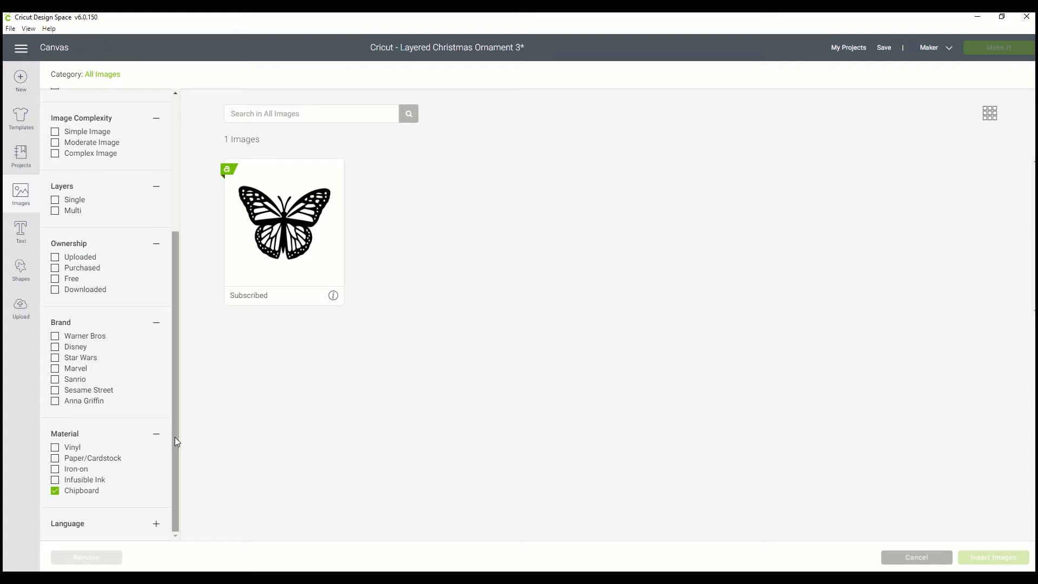
left_click(55, 491)
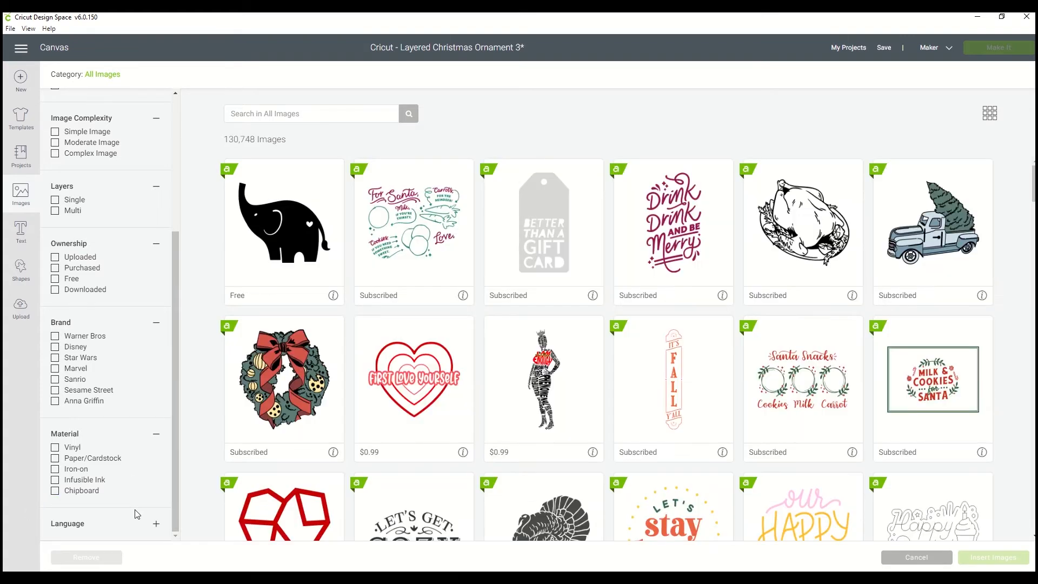
Step: Expand the Language filter, show only the English images, look through them, and clear the filter
left_click(68, 524)
scroll(108, 524, "down", 3)
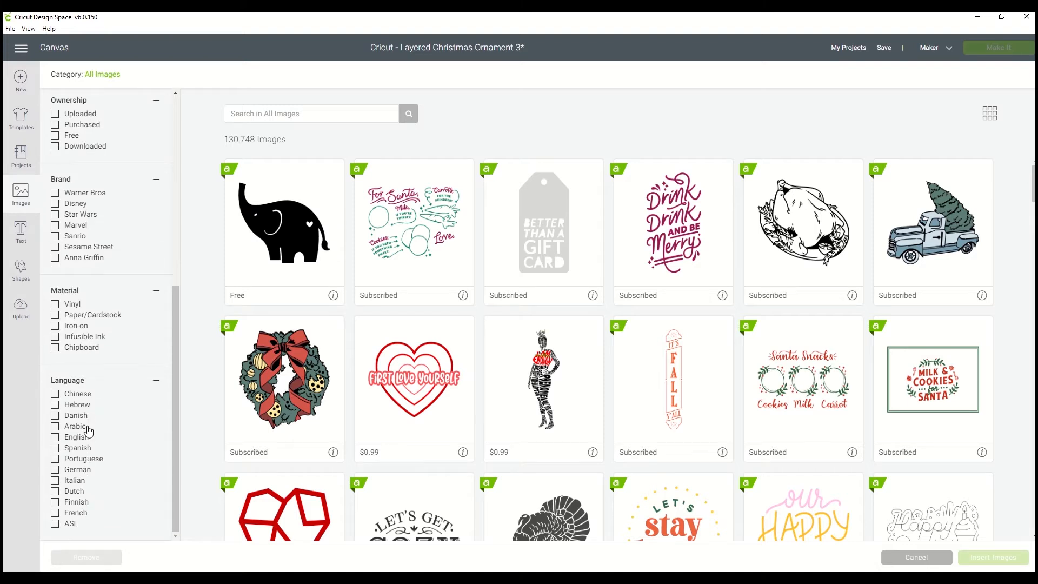
left_click(56, 438)
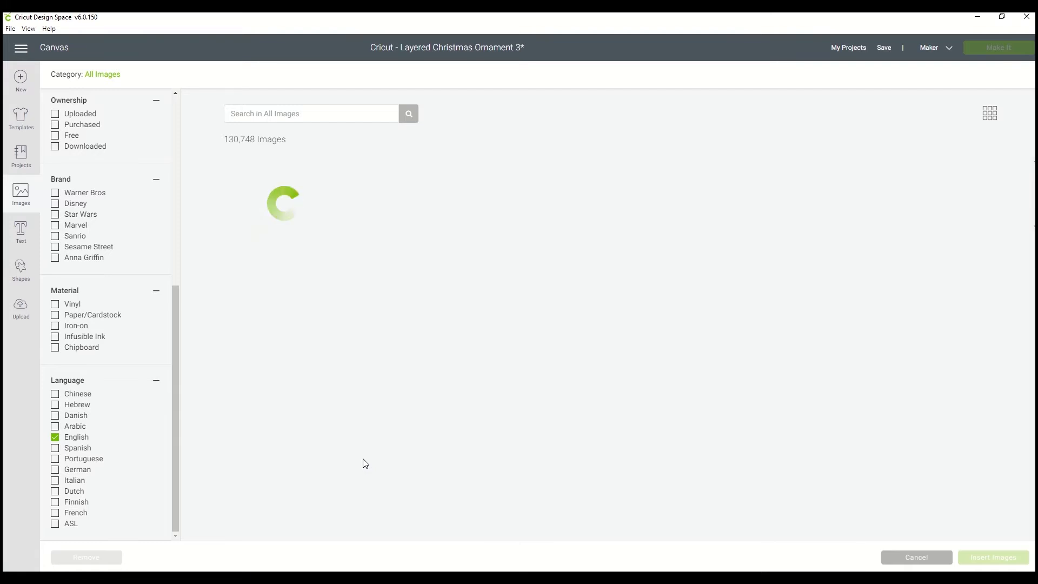
scroll(364, 461, "down", 3)
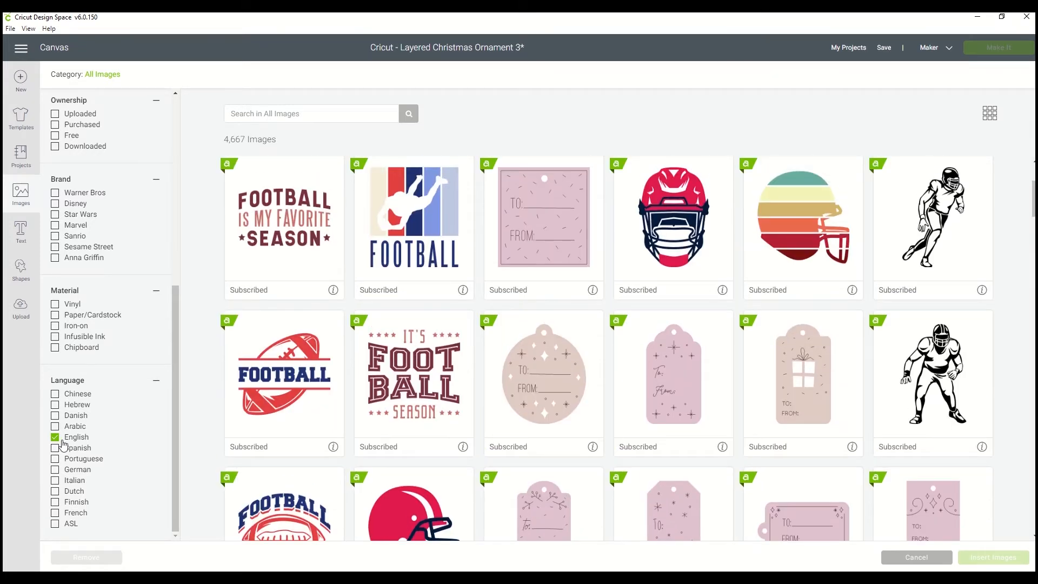
left_click(56, 439)
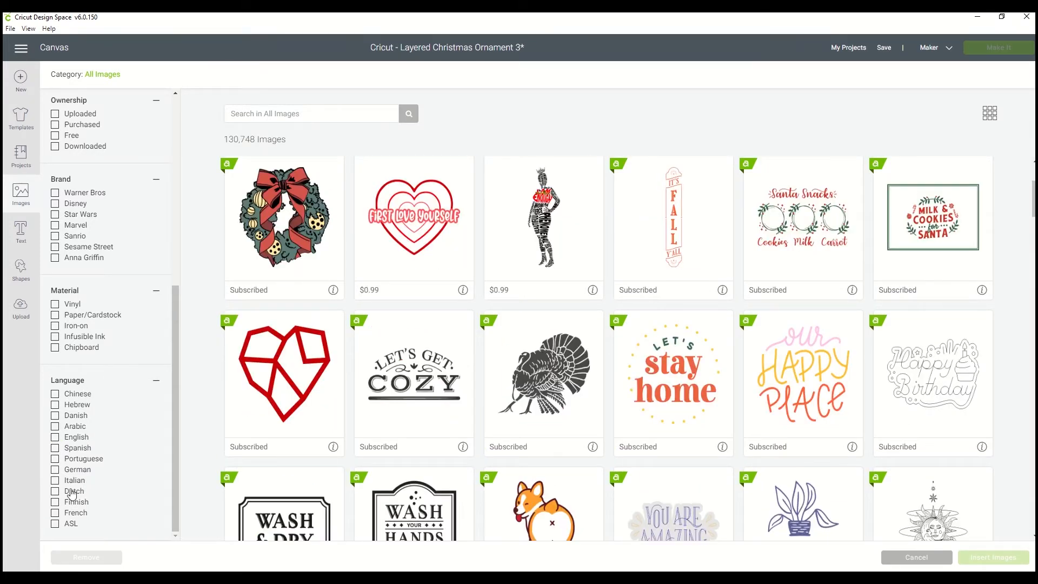
Step: Filter the images by French, look through the matching designs, clear the filter, and return to the start of the filter list
left_click(56, 512)
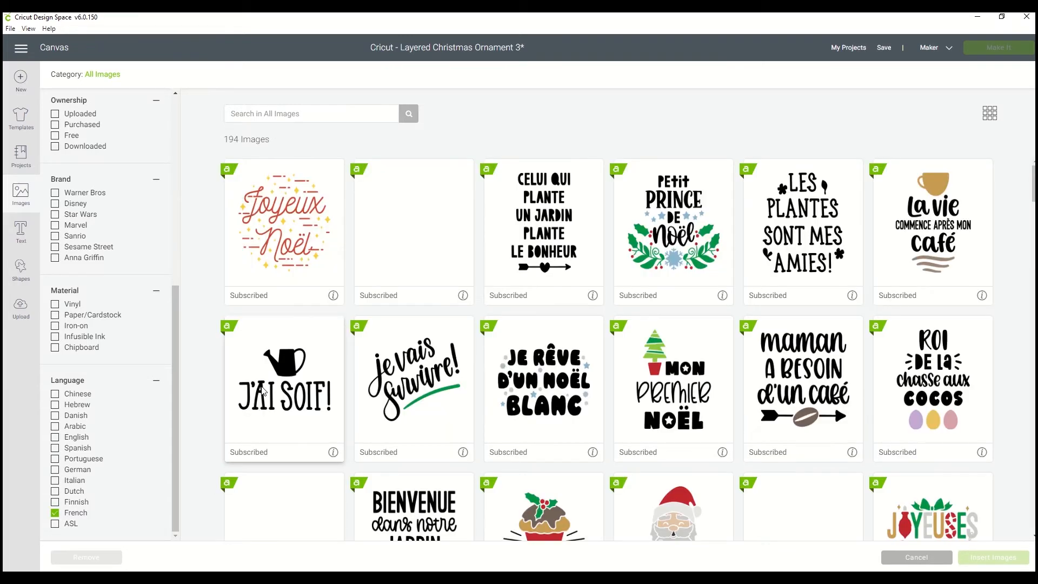
scroll(672, 447, "down", 5)
scroll(674, 452, "down", 9)
scroll(673, 452, "down", 8)
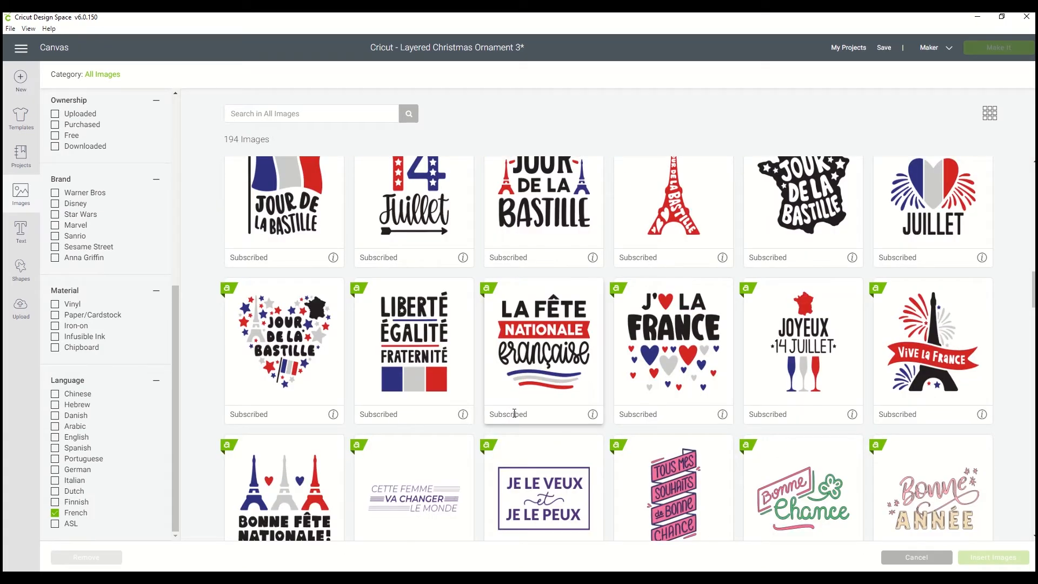
scroll(514, 414, "down", 3)
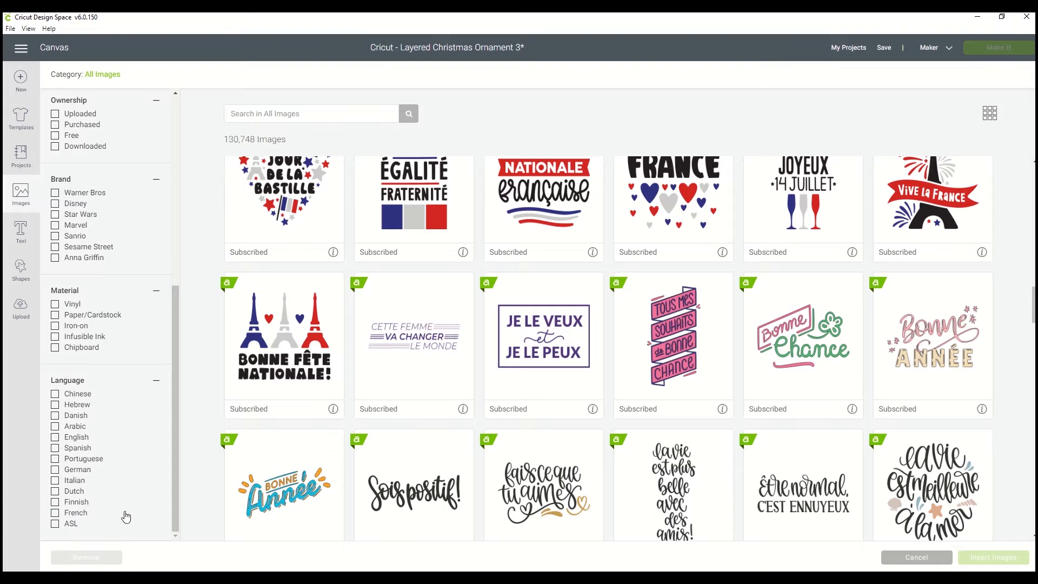
left_click_drag(173, 527, 190, 303)
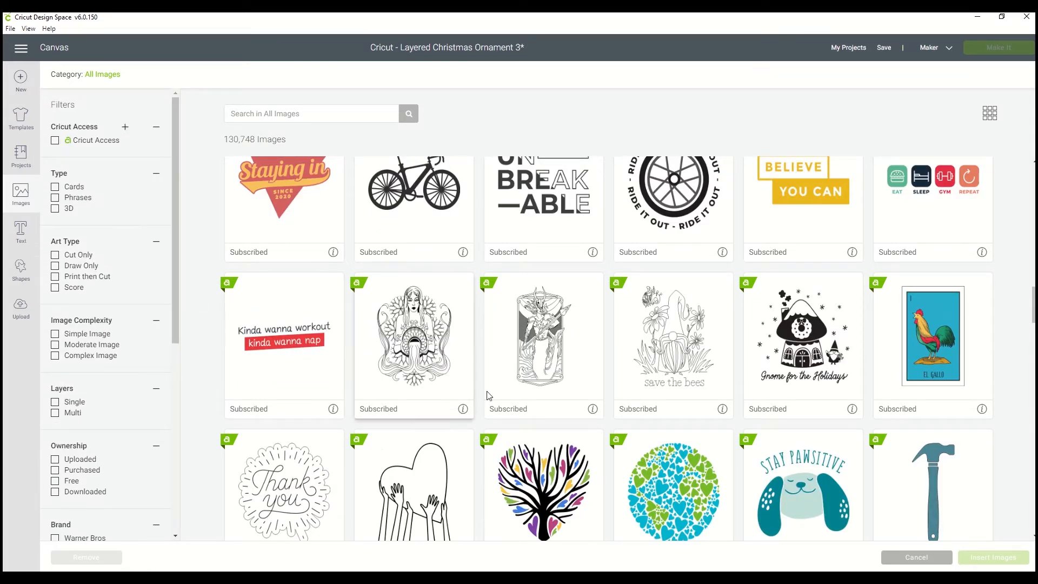
Step: Switch the image results to the smaller thumbnail grid and back to the larger one
scroll(489, 395, "up", 15)
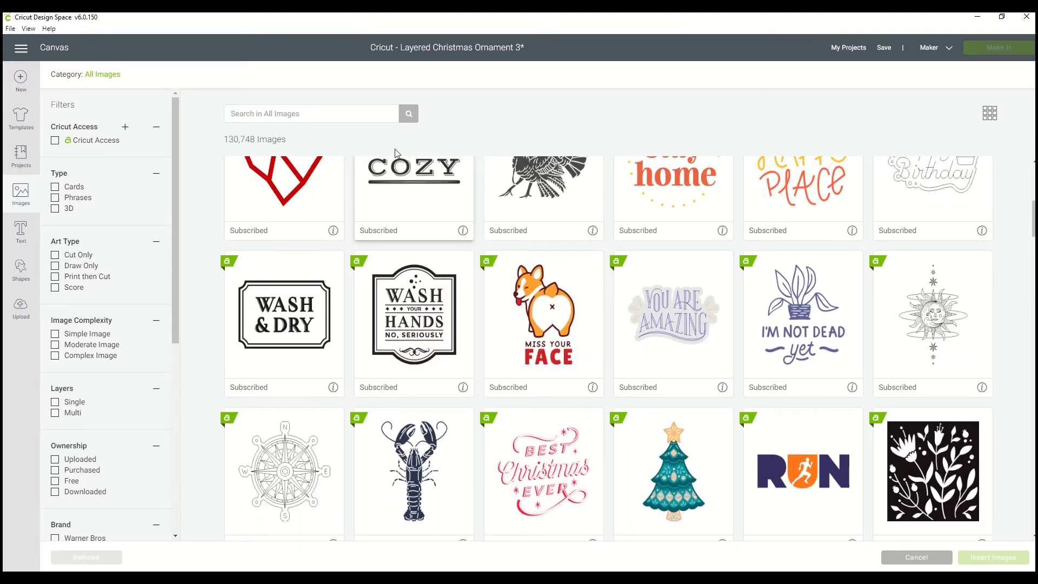
left_click(990, 117)
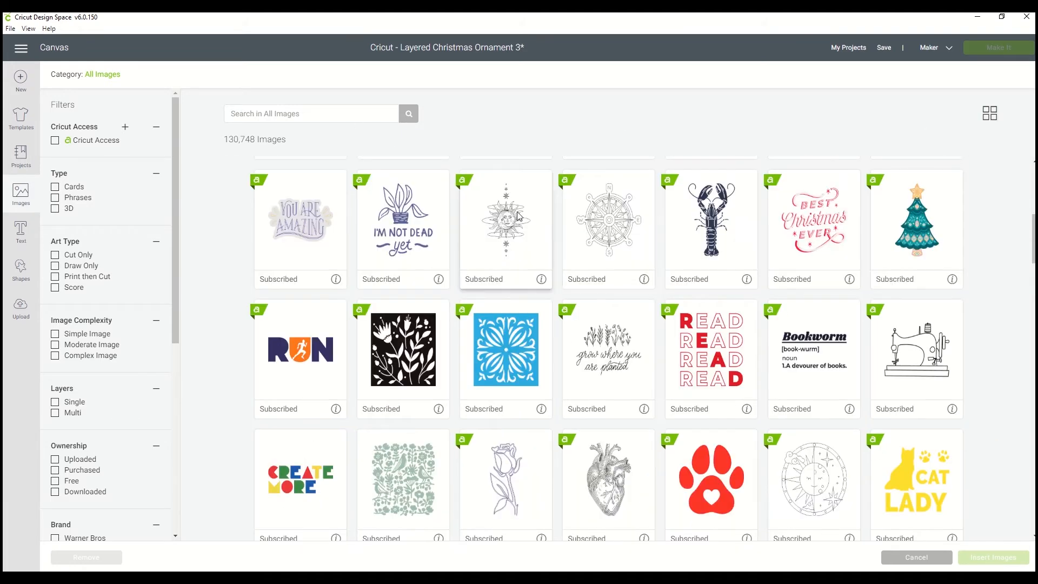
left_click(990, 117)
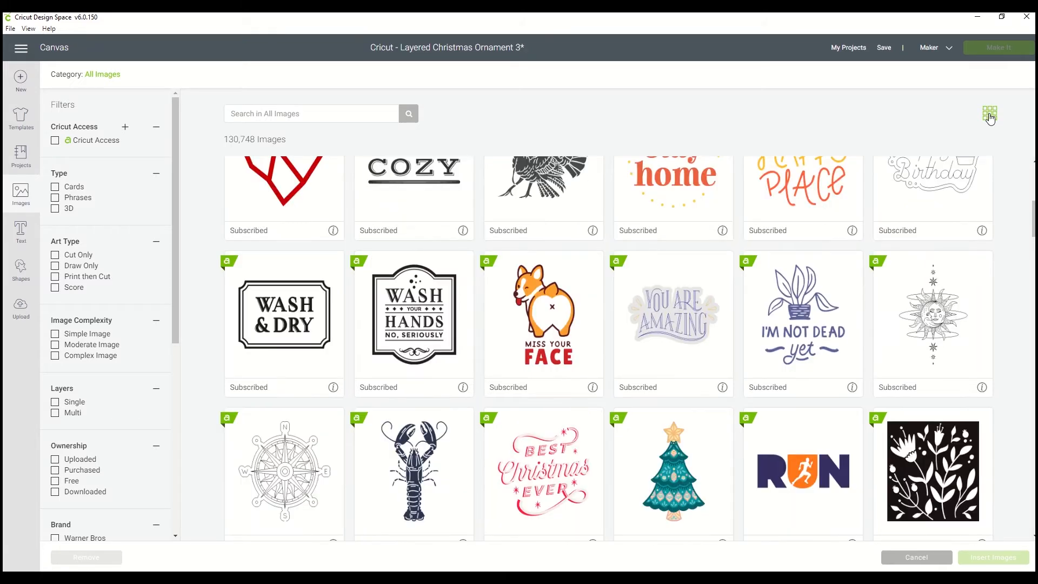
Step: Insert the free elephant image with the heart cutout into the canvas
scroll(415, 303, "up", 6)
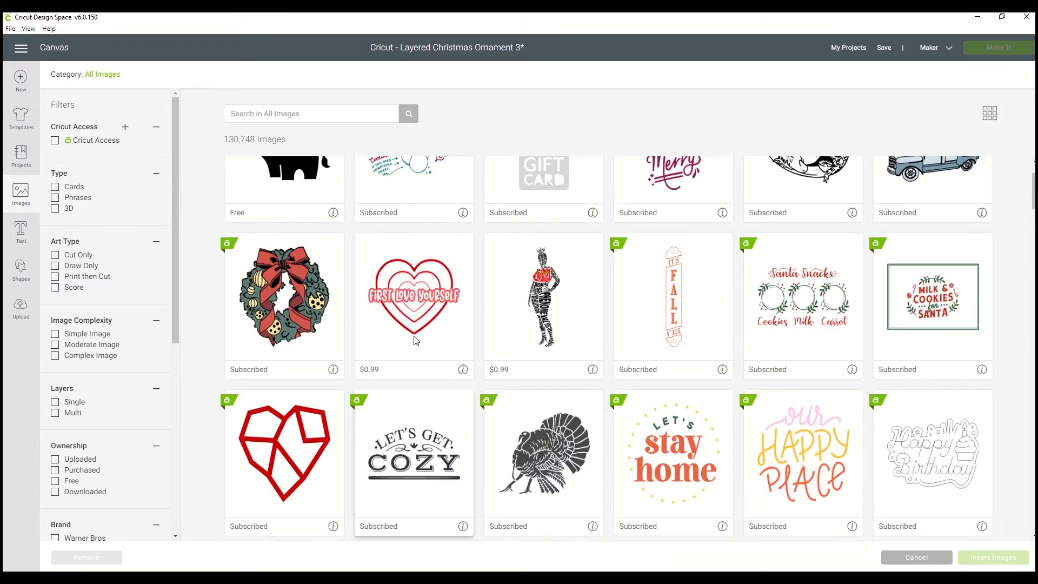
left_click(277, 250)
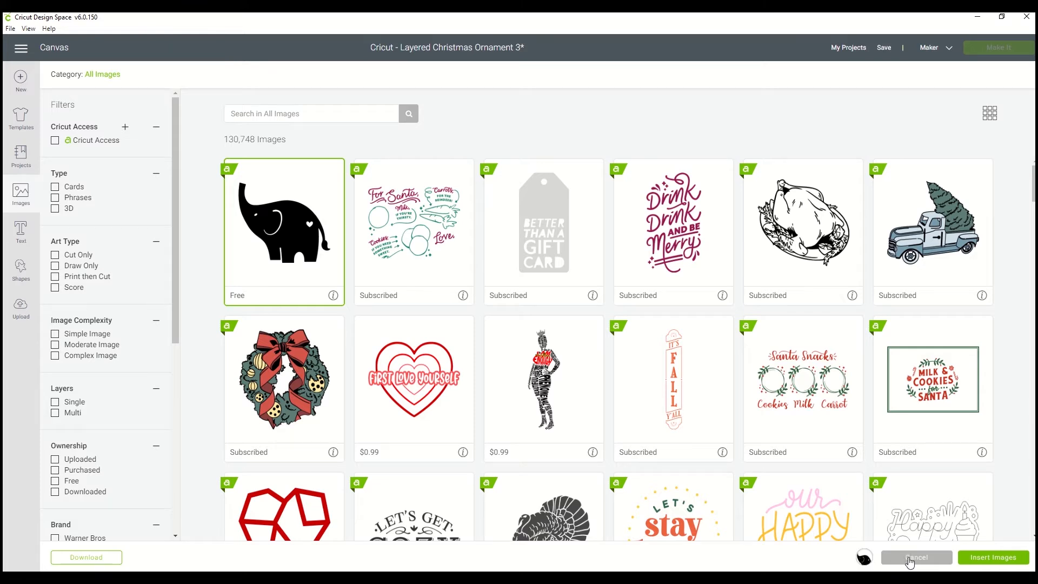
left_click(996, 562)
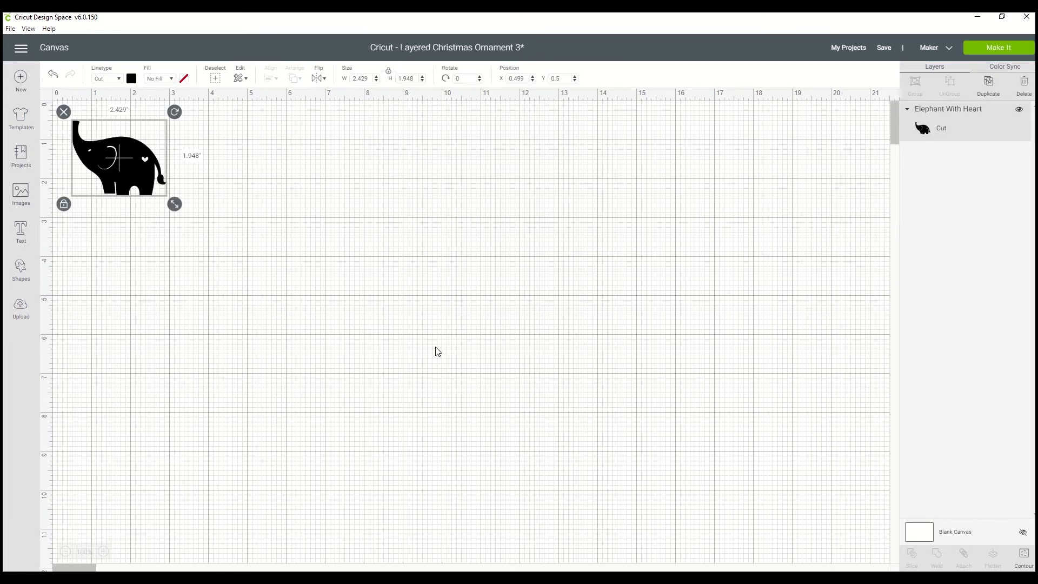
Step: Move the elephant to about X 1.54, Y 1.22 inches and enlarge it proportionally to about 7.65 inches wide
left_click(262, 231)
left_click_drag(135, 170, 176, 198)
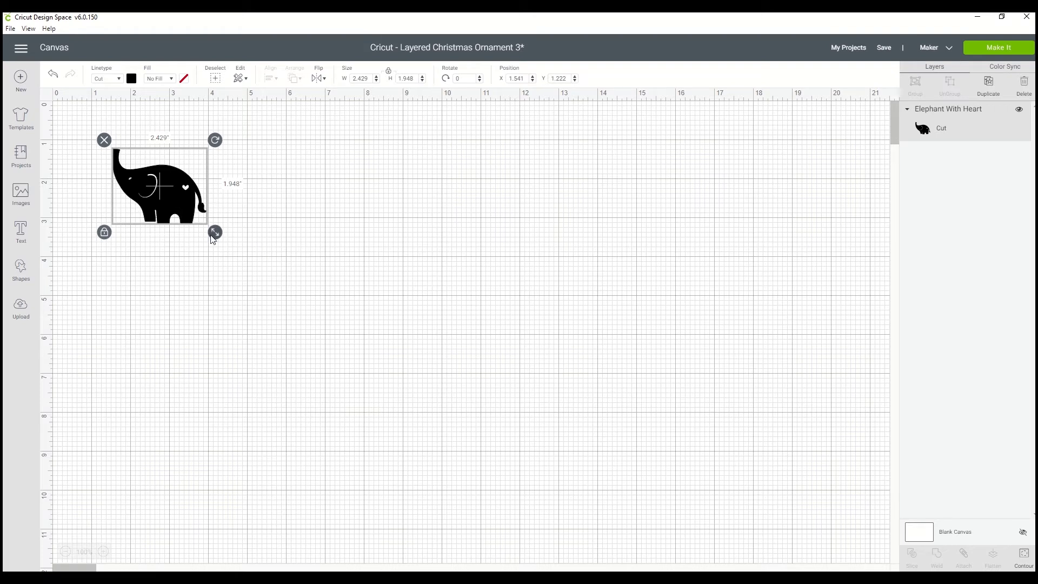
left_click_drag(214, 232, 460, 350)
left_click(529, 338)
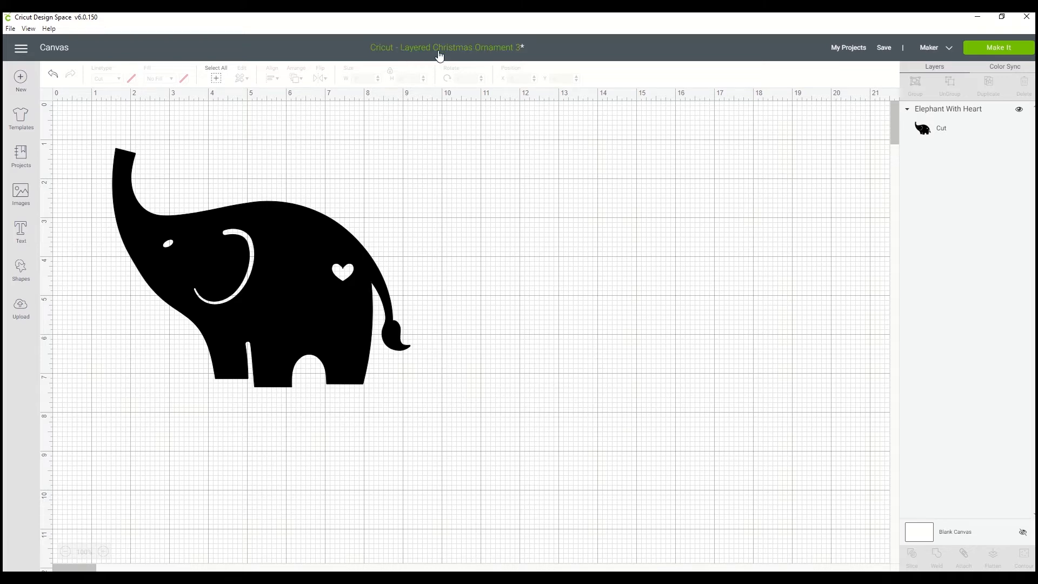
Step: Save the project as a new copy named "Elephant"
left_click(889, 49)
left_click(895, 74)
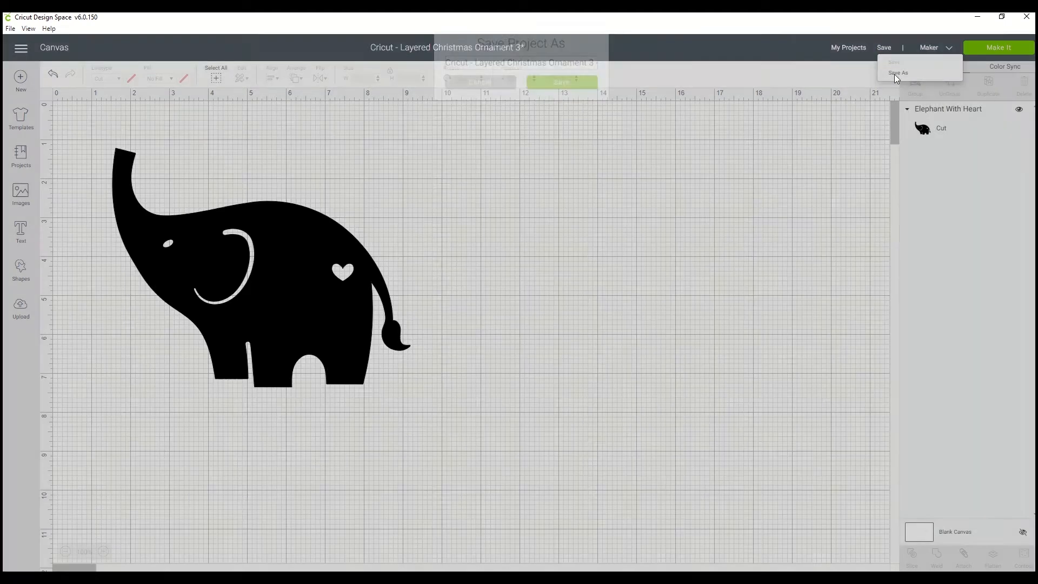
left_click_drag(447, 101, 637, 108)
type("E")
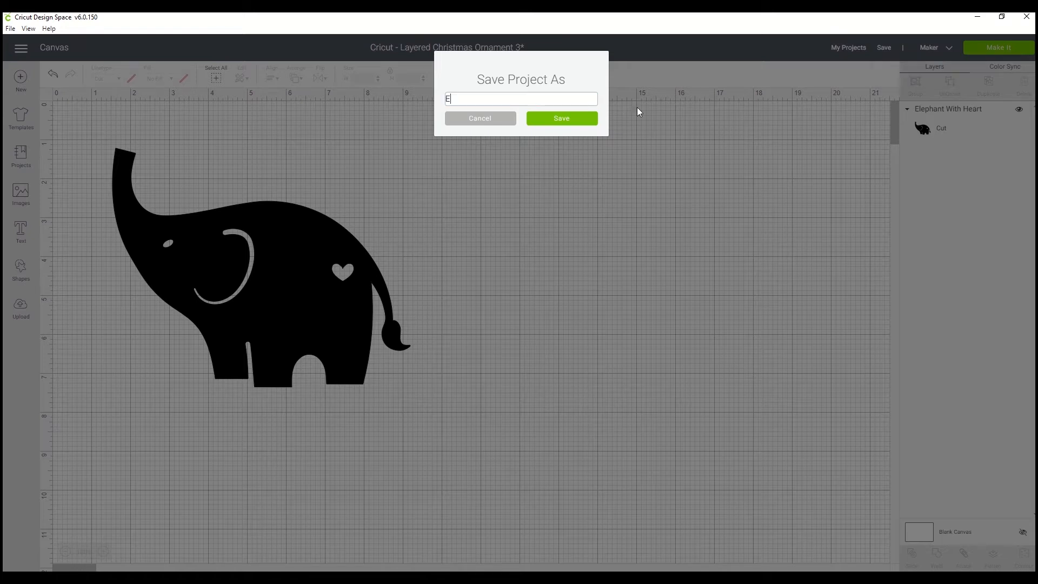
type("lephant")
left_click(560, 120)
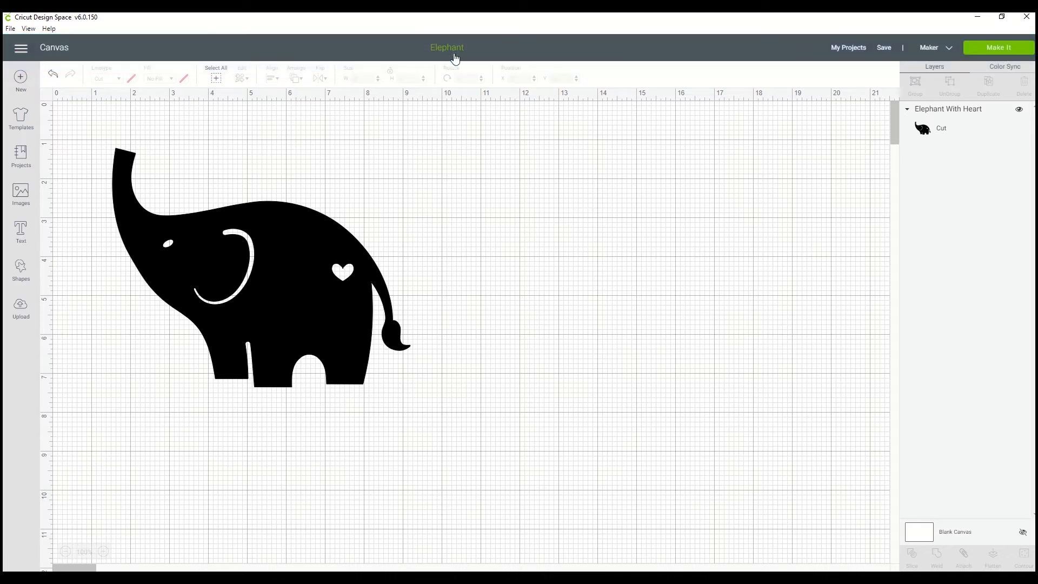
Step: Enlarge the elephant to about 10.85 inches wide and save the change to the existing project
left_click(295, 277)
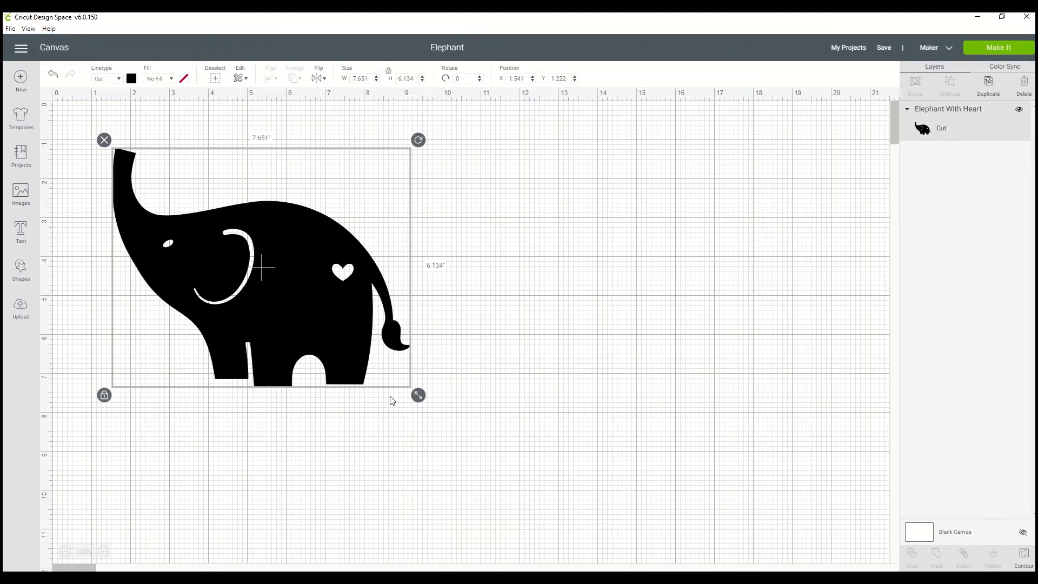
left_click_drag(416, 395, 542, 494)
left_click(882, 50)
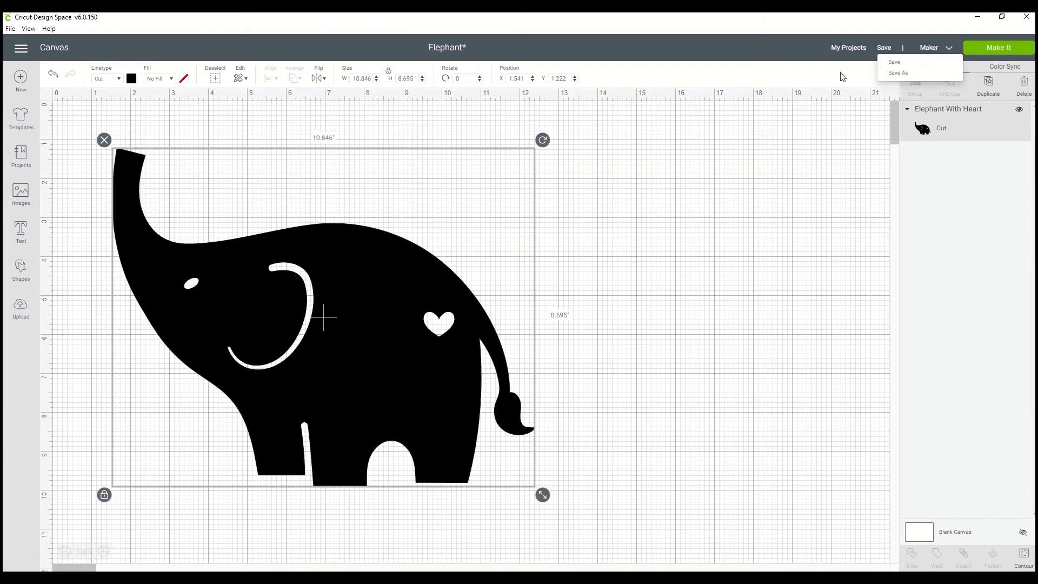
left_click(894, 63)
left_click(562, 397)
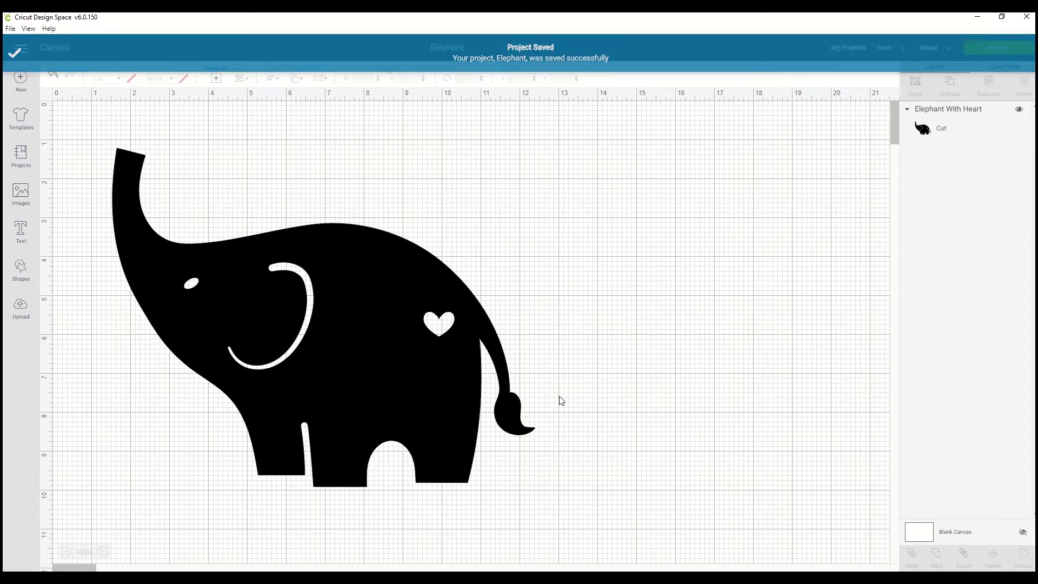
Step: Shift the elephant to about X 3.14, Y 1.25 inches and delete it from the canvas
left_click_drag(411, 391, 473, 397)
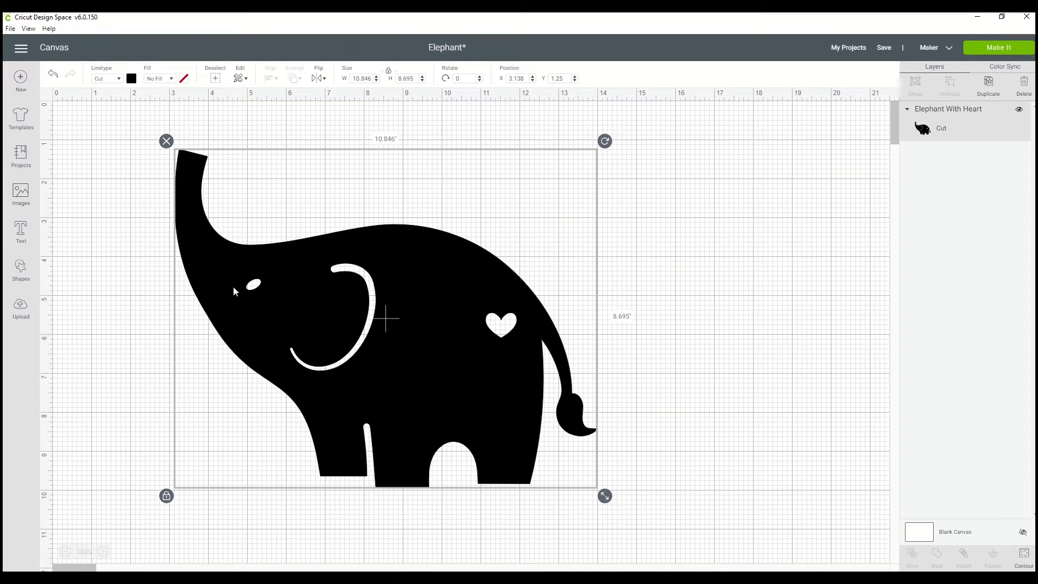
key("Delete")
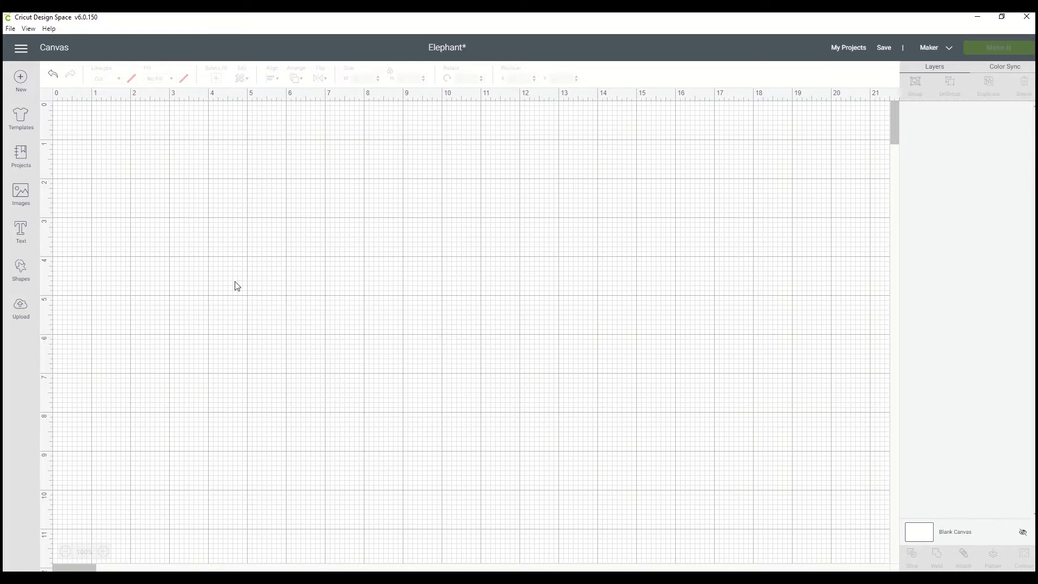
Step: Browse all images in the library and insert the black sewing machine outline into the canvas
left_click(19, 195)
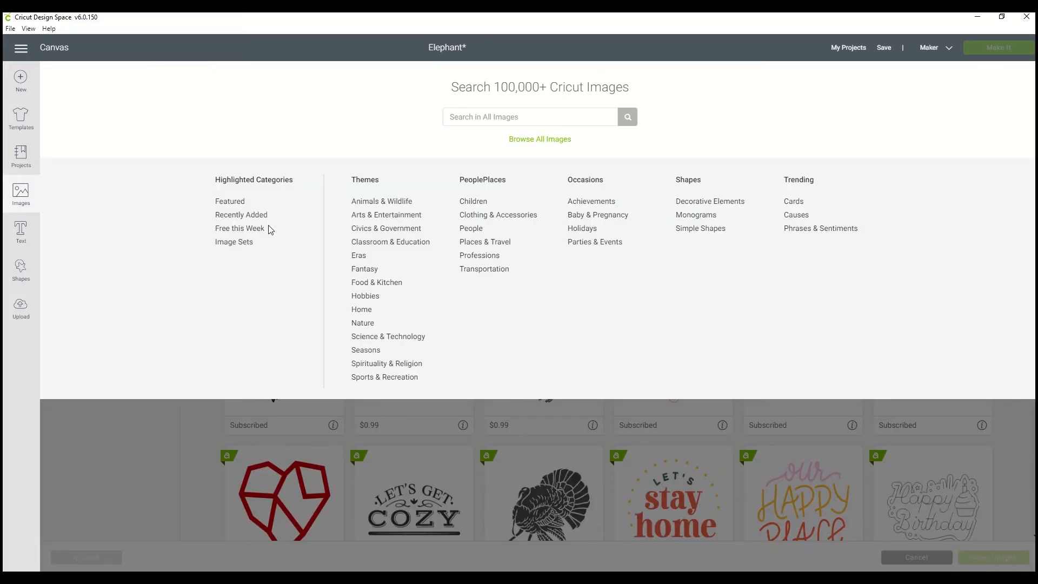
left_click(540, 139)
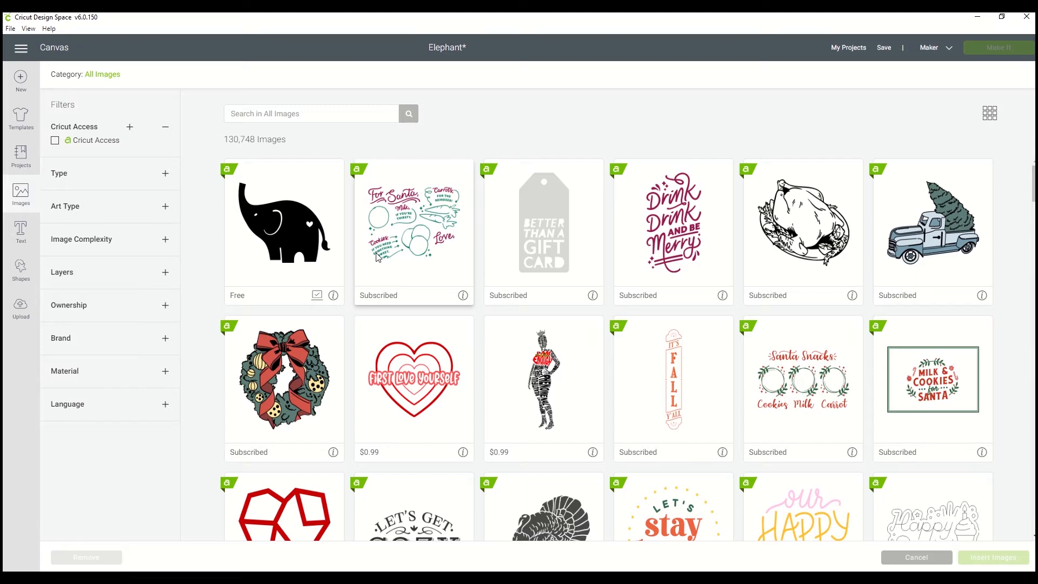
scroll(379, 257, "down", 1)
scroll(376, 257, "down", 7)
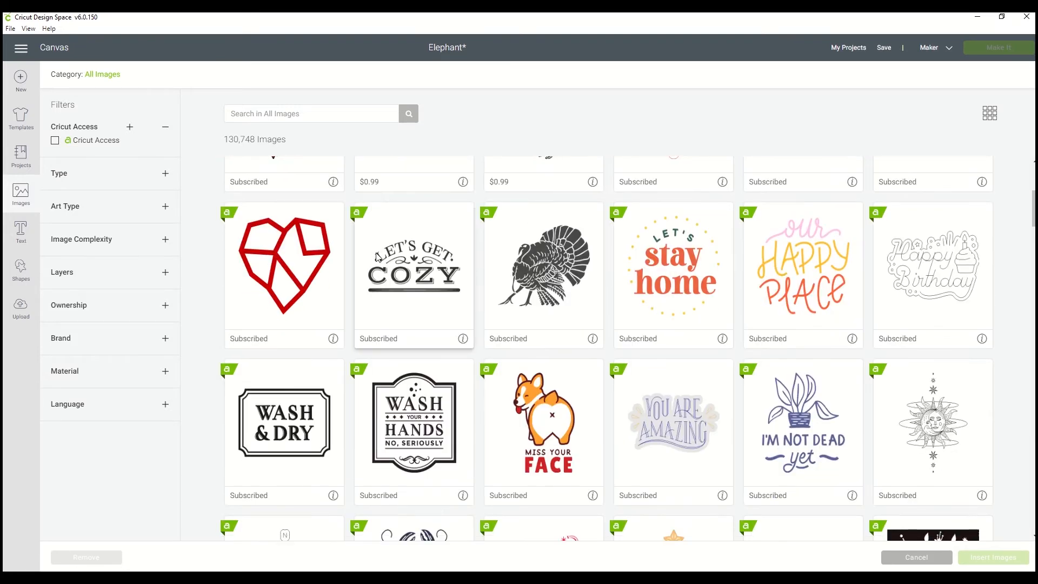
scroll(376, 257, "down", 5)
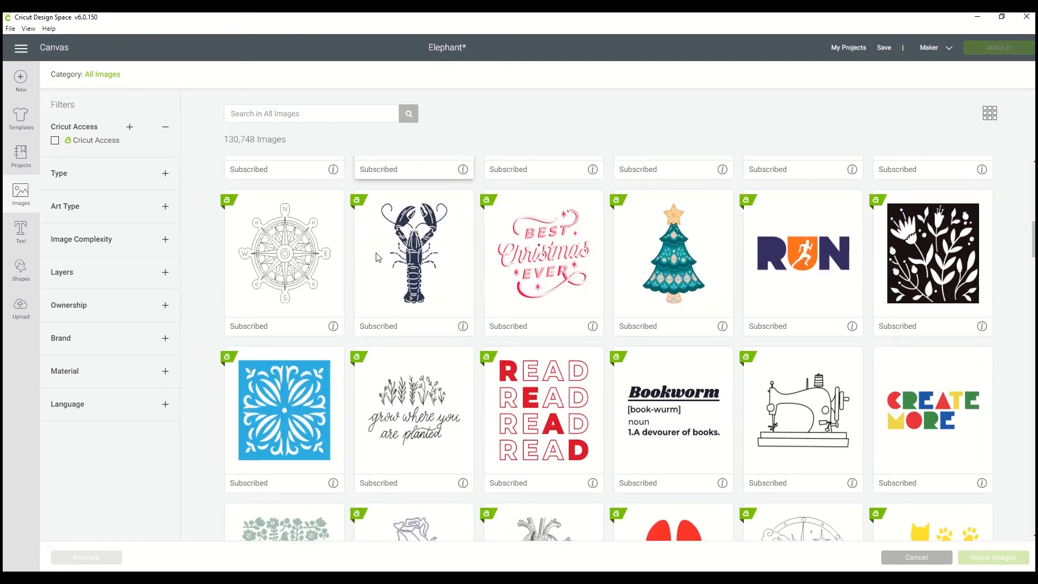
scroll(377, 257, "down", 2)
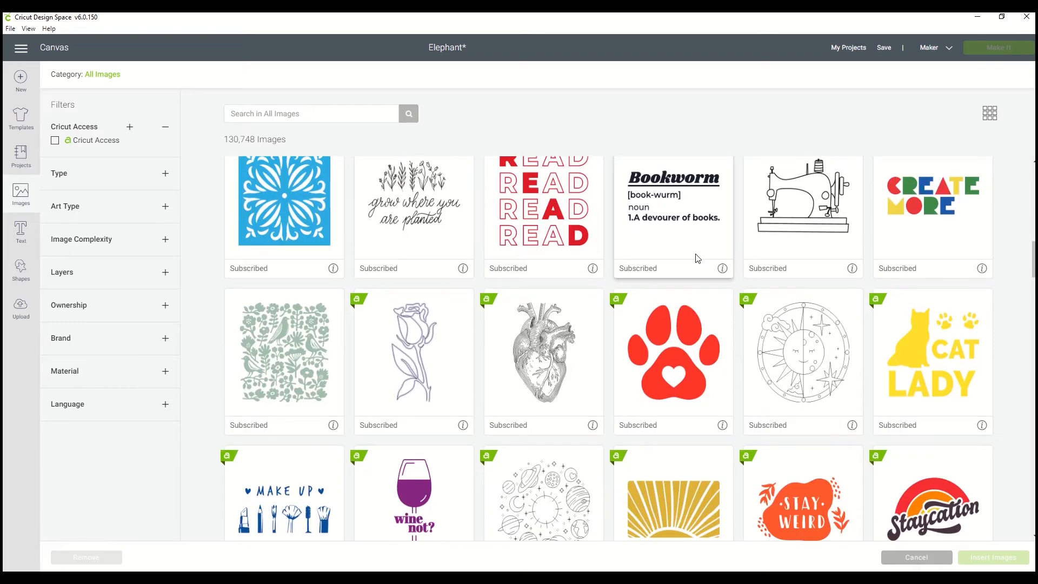
left_click(792, 214)
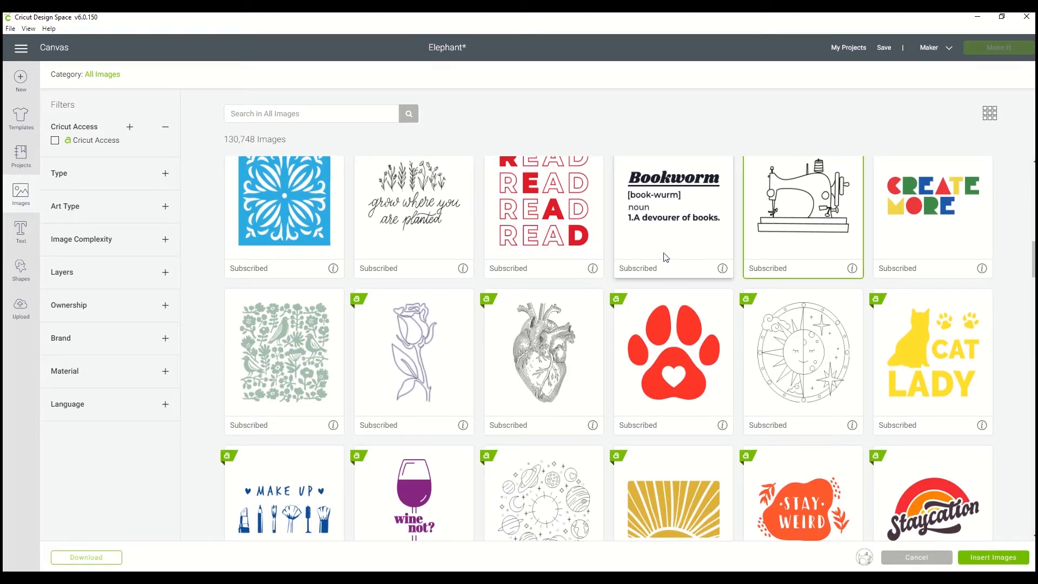
left_click(992, 556)
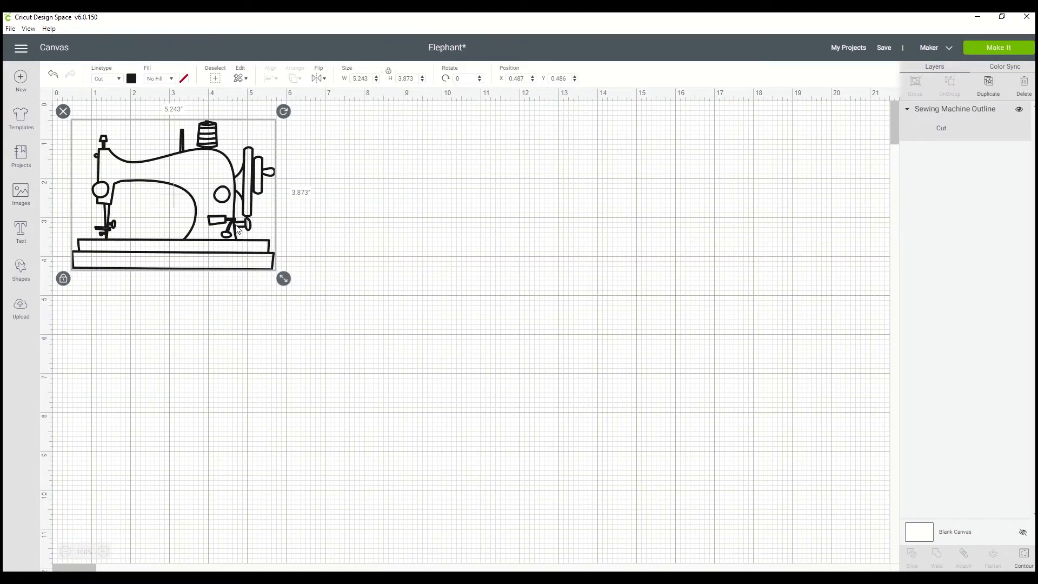
Step: Enlarge the sewing machine to about 11.71 inches wide and change its material color to blue
left_click_drag(284, 279, 535, 465)
left_click(675, 319)
left_click(271, 238)
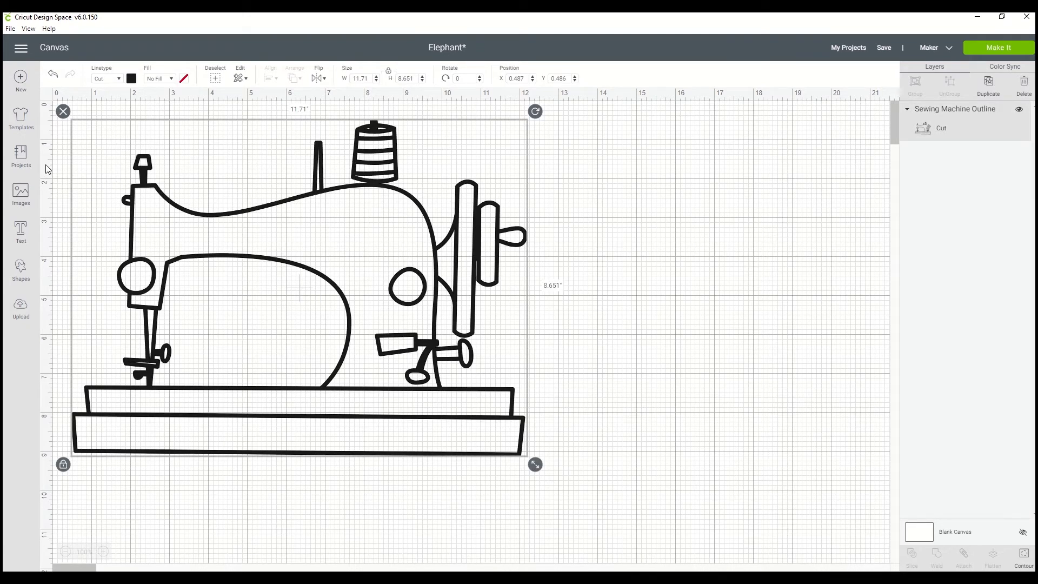
left_click(131, 79)
left_click(172, 160)
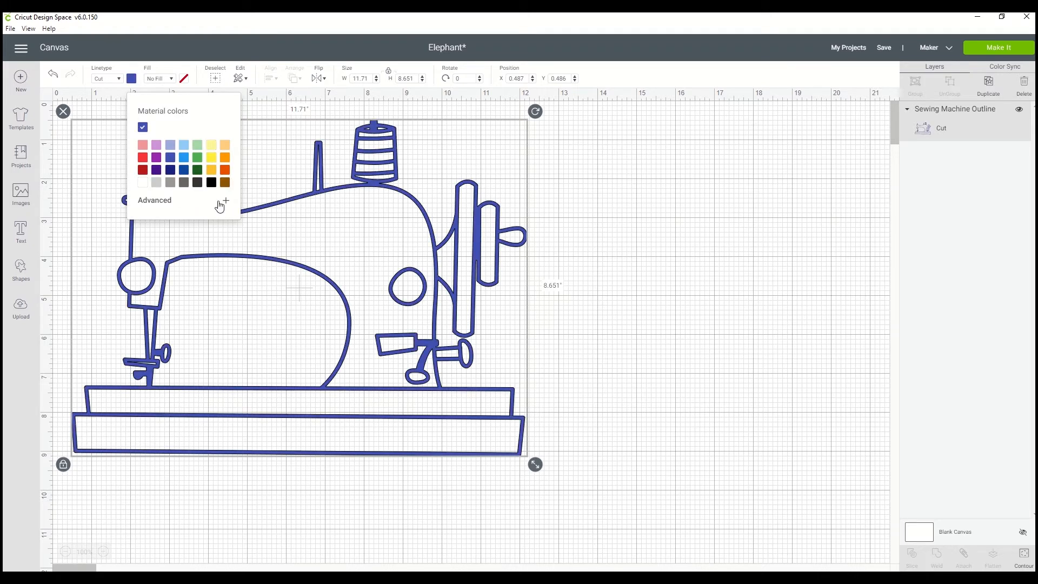
left_click(627, 222)
Step: Move the sewing machine on the canvas to about X 2.61, Y 1.18 inches
left_click(389, 188)
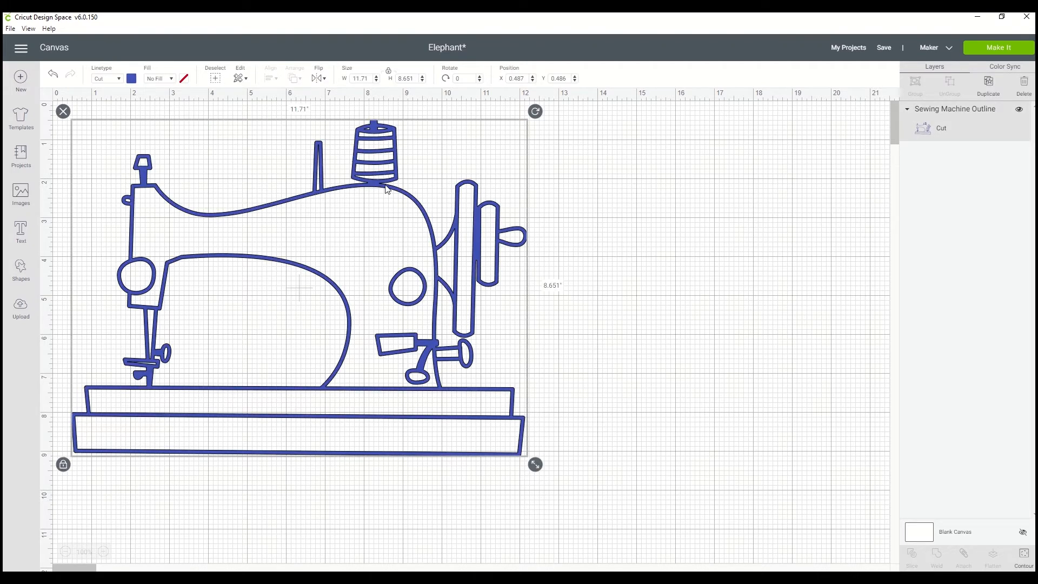
left_click(579, 248)
left_click_drag(414, 291, 496, 316)
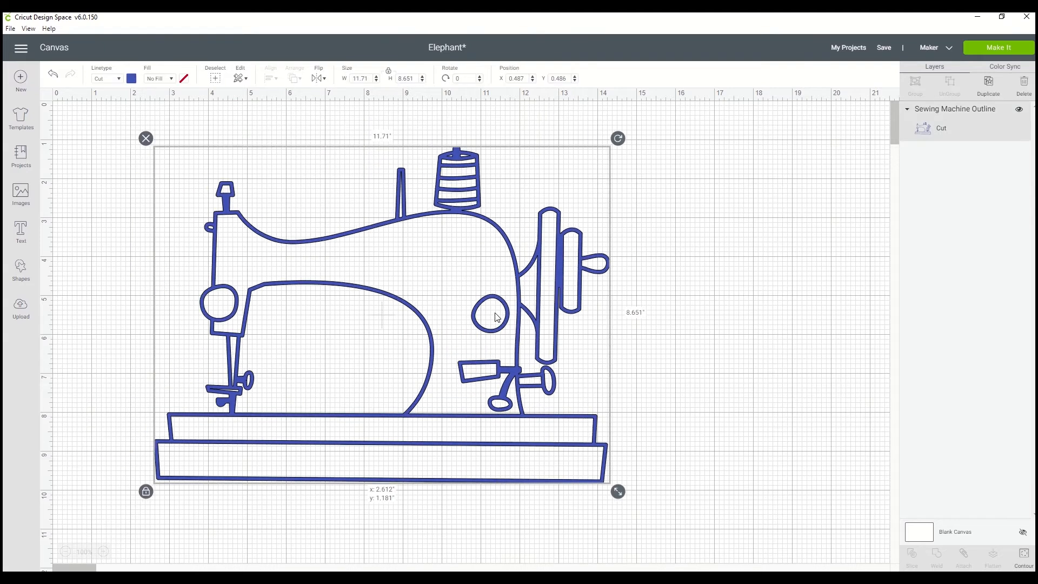
Step: Add a square shape to the canvas and enlarge it to about 14.43 inches, placing it over the sewing machine
left_click(65, 215)
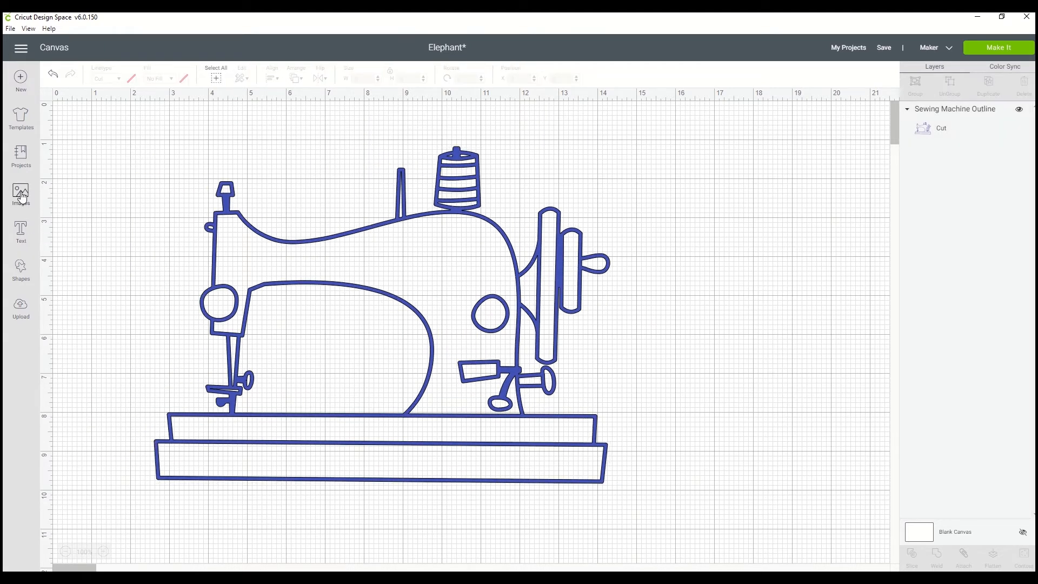
left_click(24, 275)
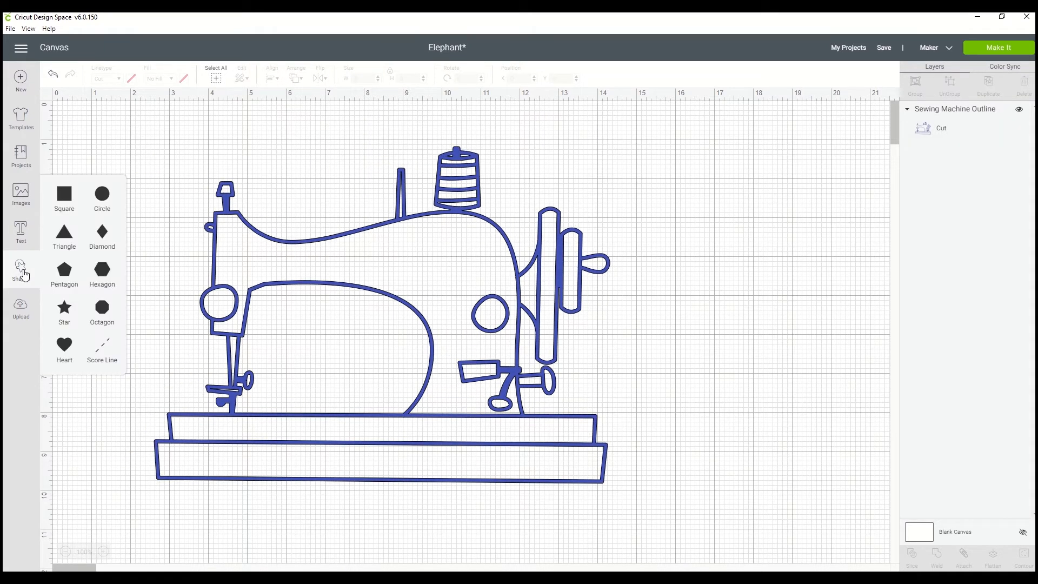
left_click(65, 196)
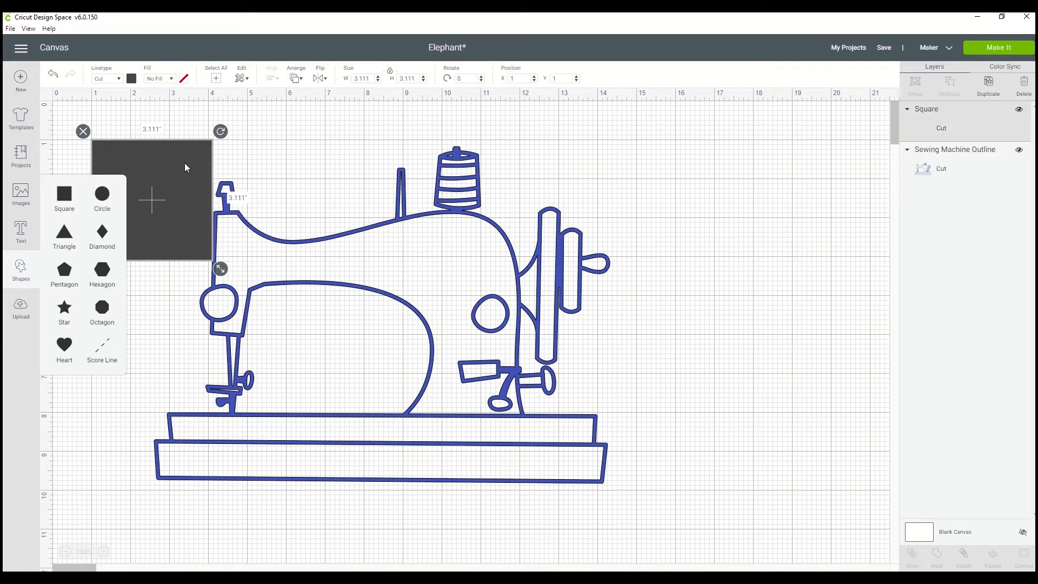
left_click(166, 176)
left_click_drag(221, 269, 624, 307)
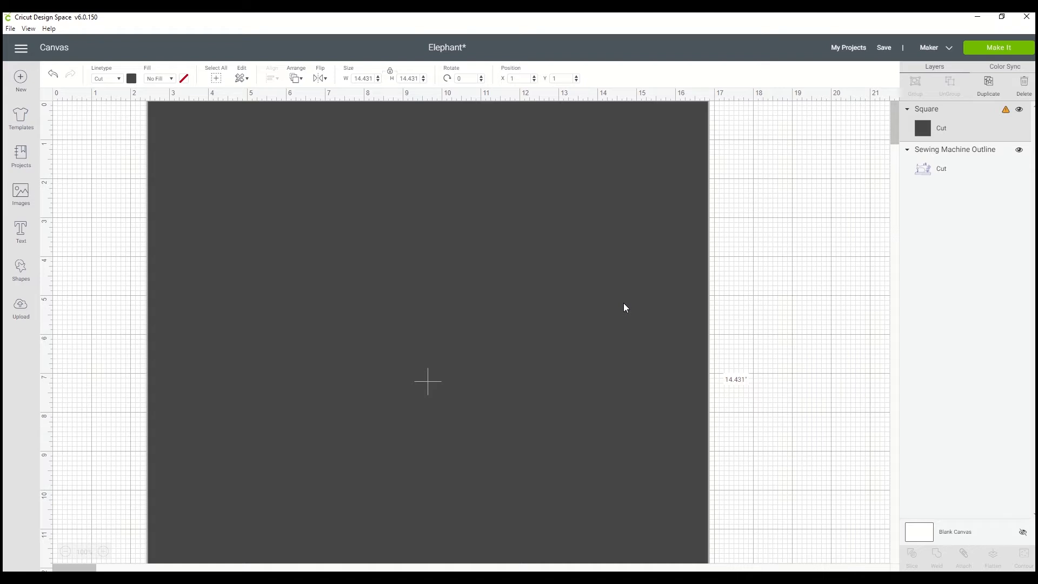
Step: Reduce the square to about 13.25 inches wide and high
scroll(565, 314, "down", 3)
scroll(566, 314, "up", 2)
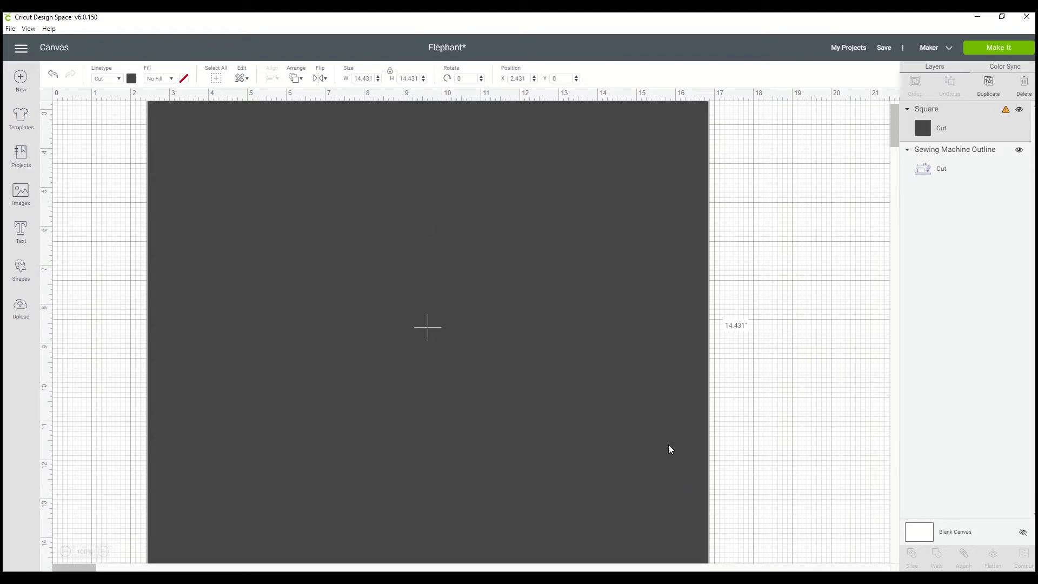
scroll(670, 449, "down", 2)
left_click_drag(716, 452, 664, 397)
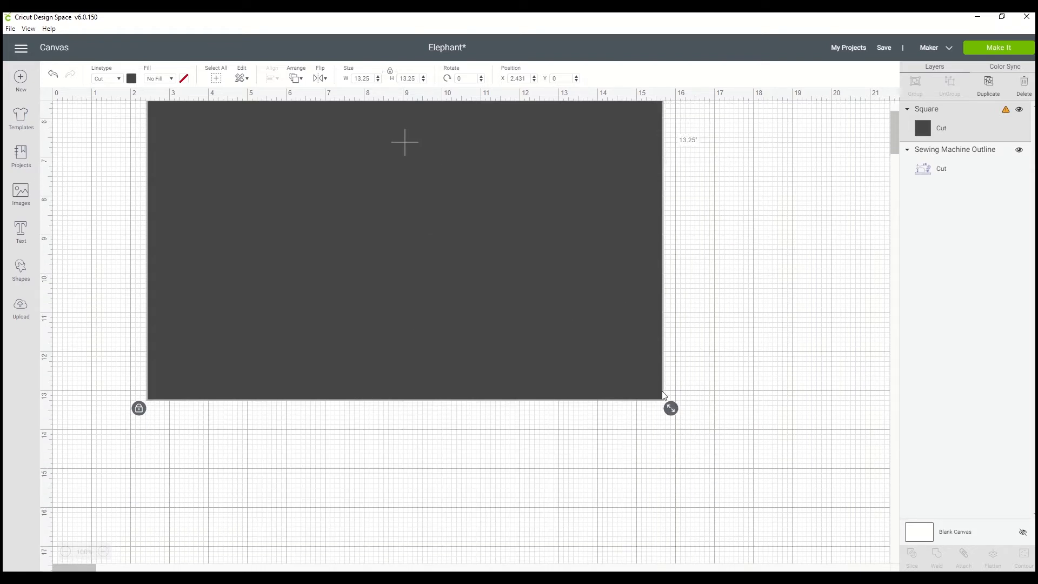
scroll(446, 286, "up", 4)
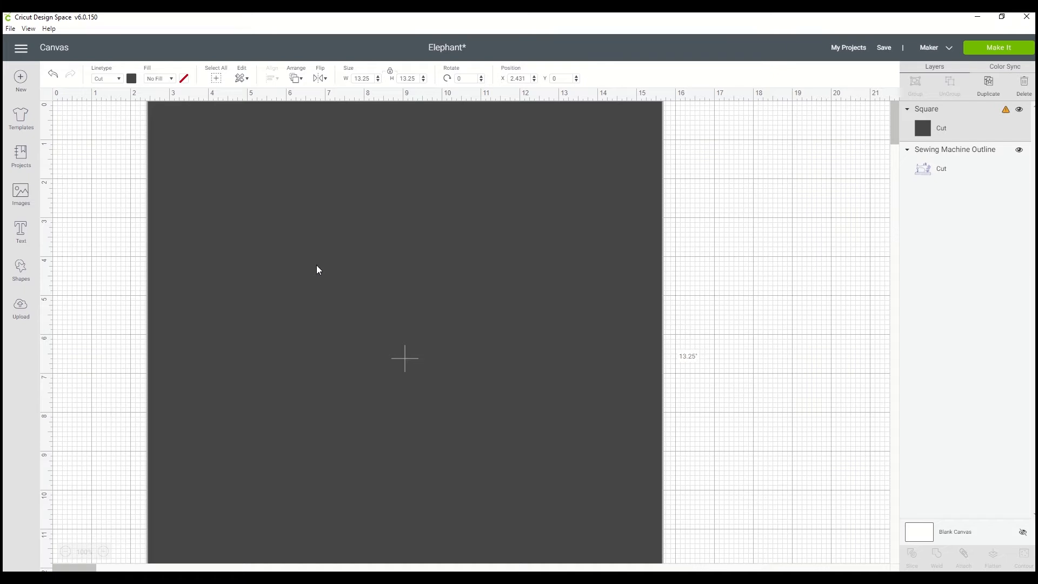
Step: Move the square backward behind the sewing machine and shift the outline to about X 3.07, Y 1.78 inches
left_click(294, 80)
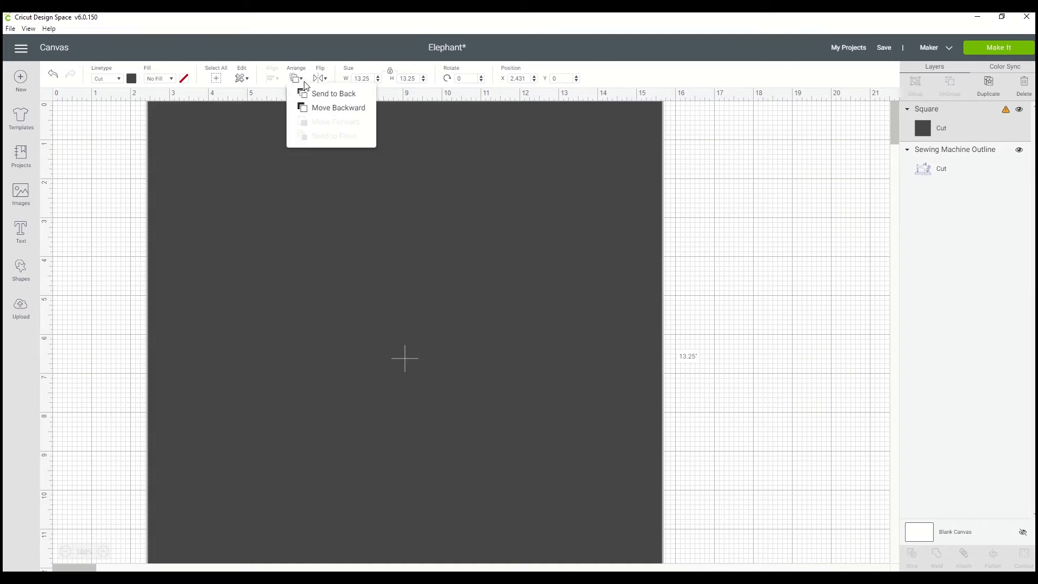
left_click(313, 108)
left_click_drag(339, 236, 361, 264)
left_click(741, 342)
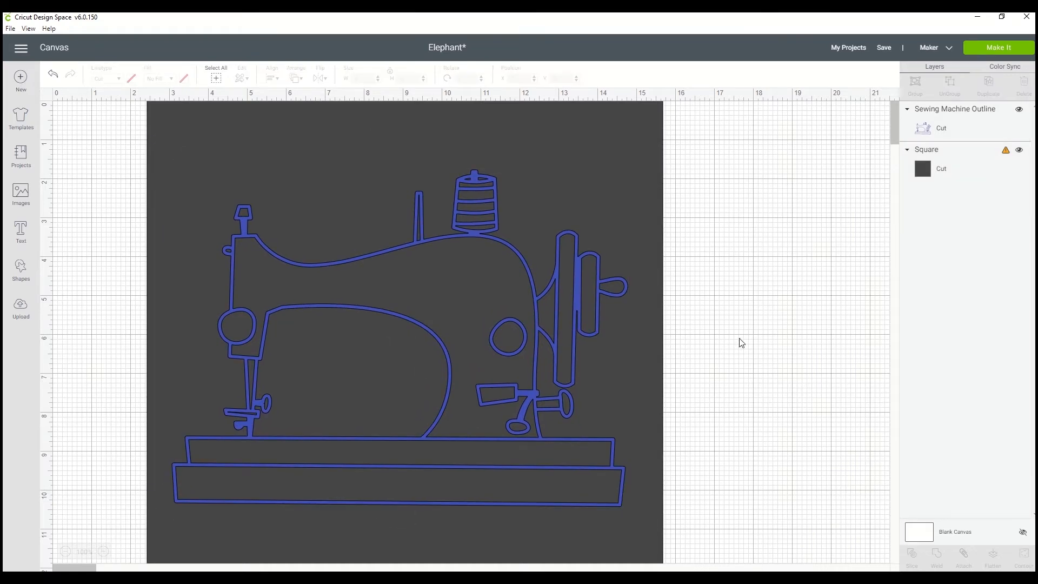
scroll(701, 320, "down", 5)
scroll(702, 322, "up", 4)
Step: Enlarge the sewing machine outline to about 12.12 inches wide and nudge it to X 3 inches to center it on the square
left_click(474, 233)
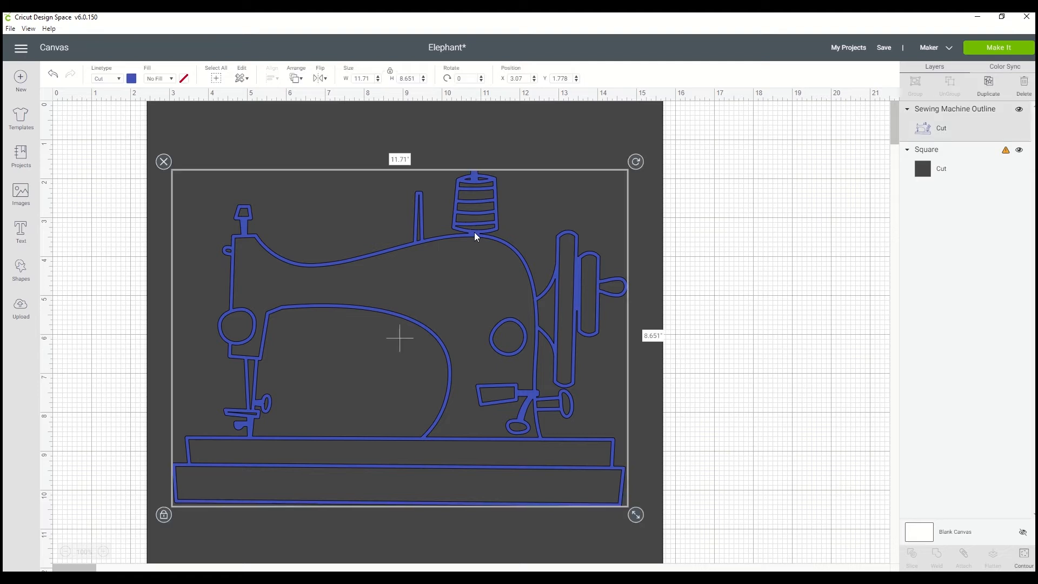
left_click_drag(635, 515, 651, 532)
left_click_drag(342, 271, 336, 265)
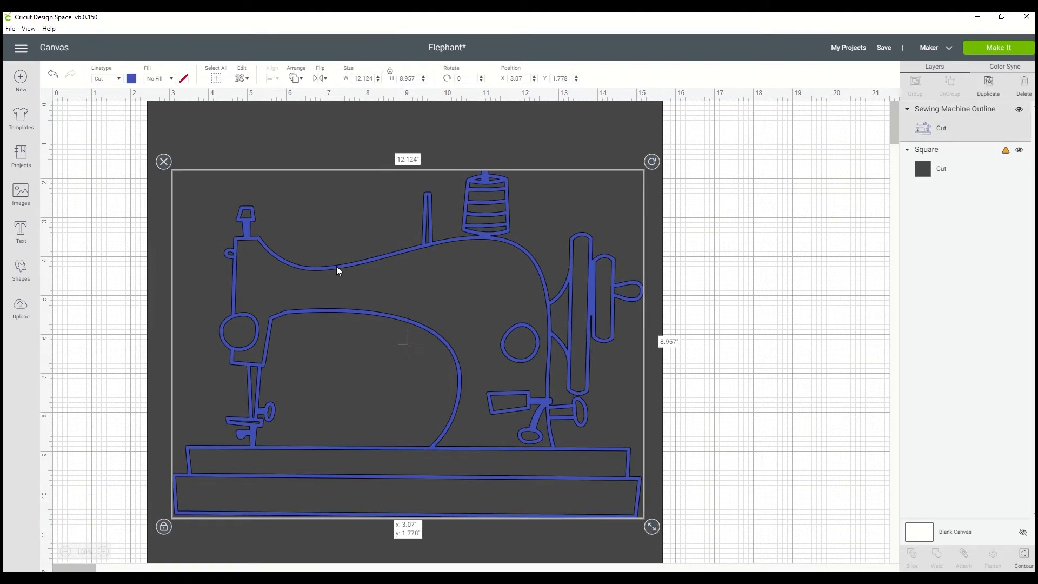
left_click(735, 317)
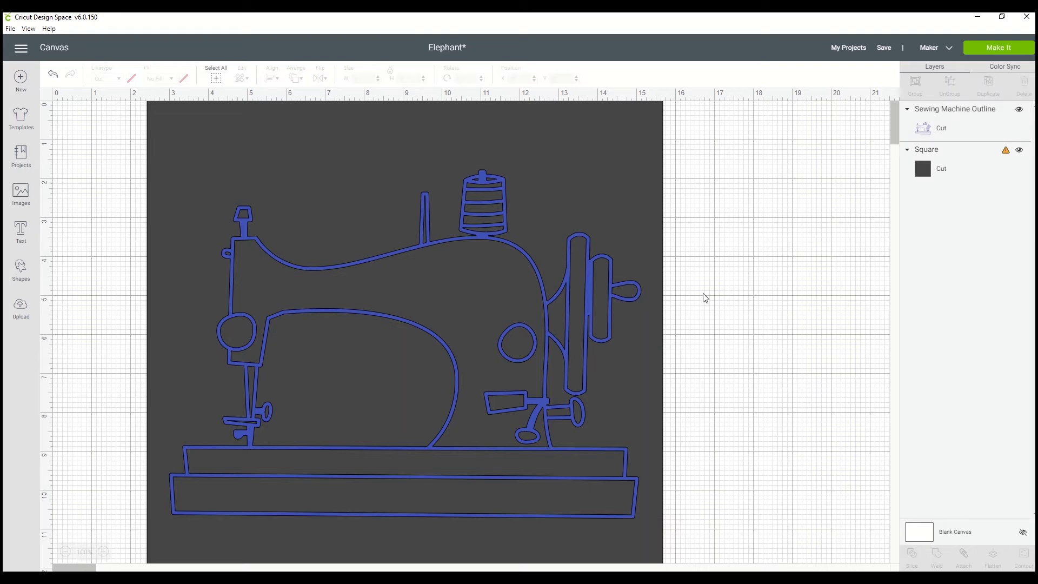
Step: Select both the sewing machine outline and the square and slice them
left_click_drag(704, 297, 365, 302)
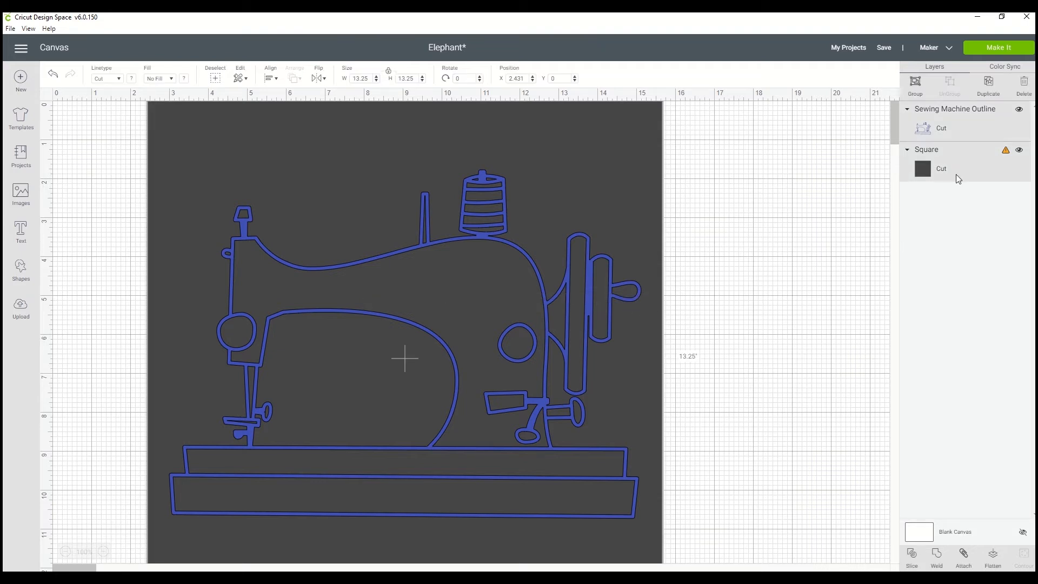
left_click(804, 172)
left_click(612, 207)
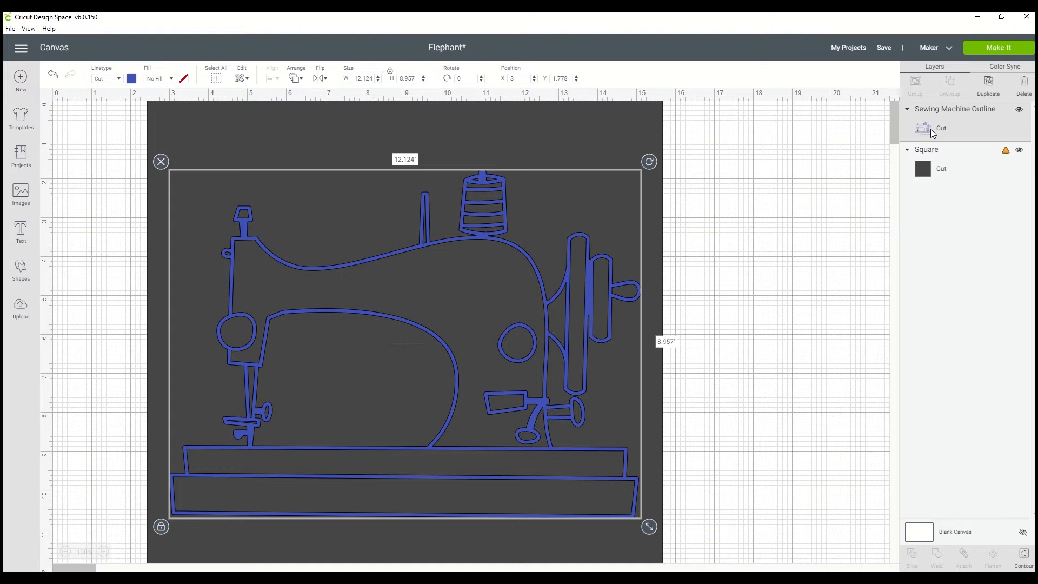
left_click(938, 167, "shift")
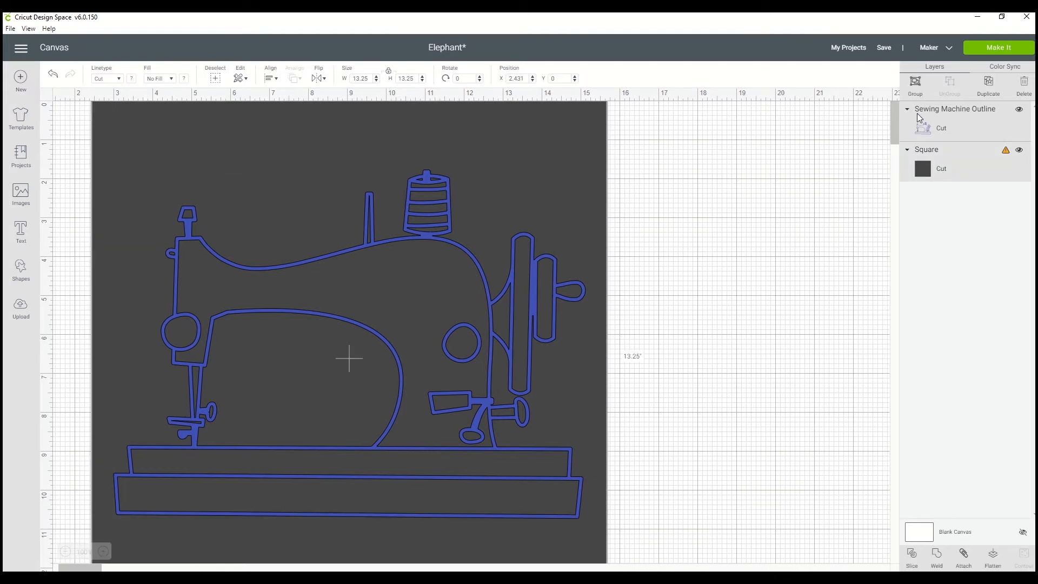
scroll(627, 412, "down", 1)
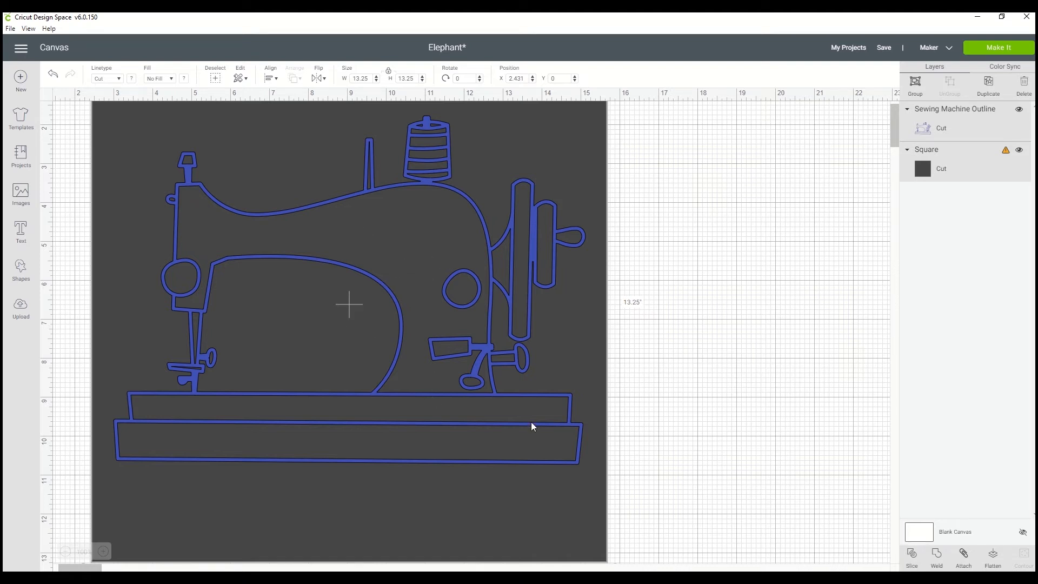
left_click(771, 424)
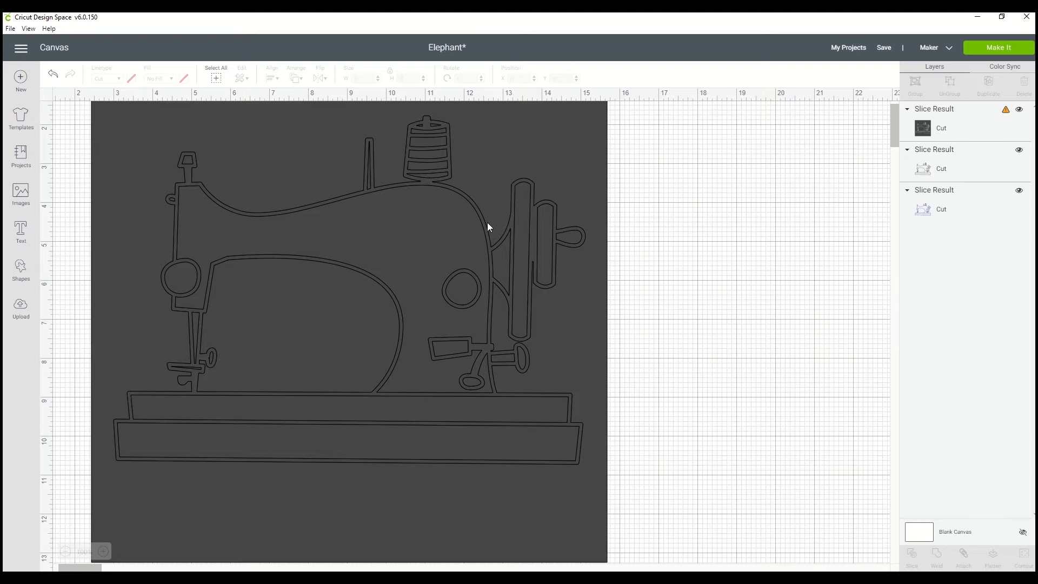
Step: Separate the three slice results, moving the blue outline to about X 1.18, Y 1.47 and the dark outline to about X 1.6, Y 6.56 inches
left_click_drag(347, 304, 647, 314)
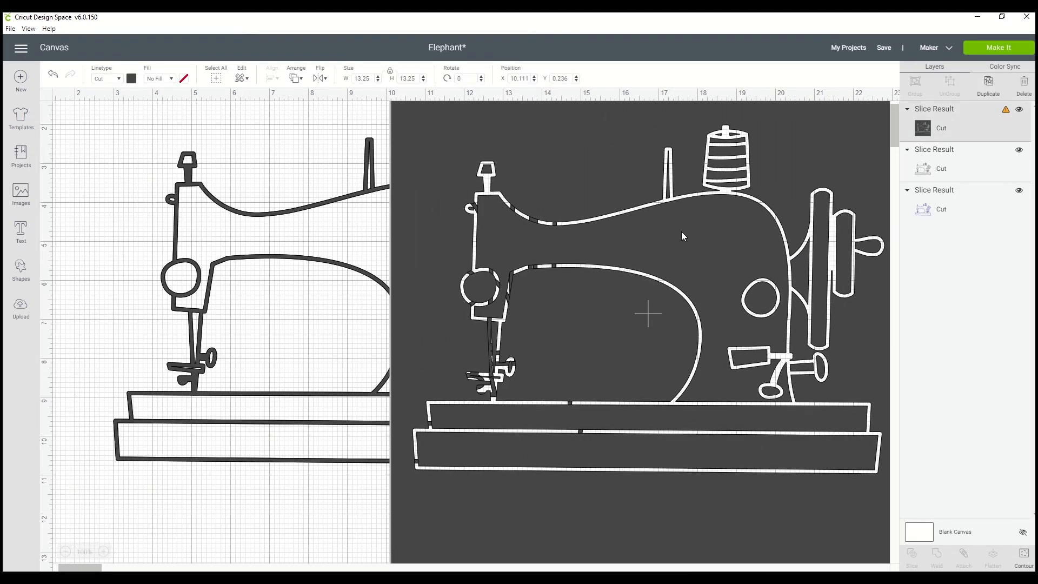
left_click_drag(464, 227, 641, 233)
left_click_drag(421, 250, 397, 337)
left_click_drag(677, 176, 644, 168)
left_click_drag(519, 158, 449, 145)
left_click_drag(598, 161, 601, 199)
left_click_drag(438, 335, 456, 400)
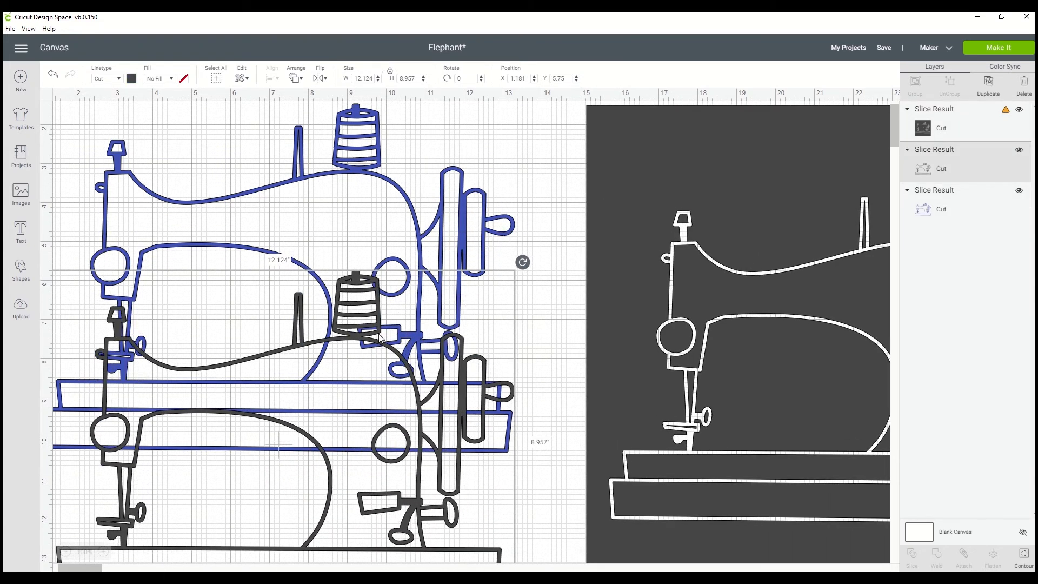
left_click_drag(377, 328, 393, 358)
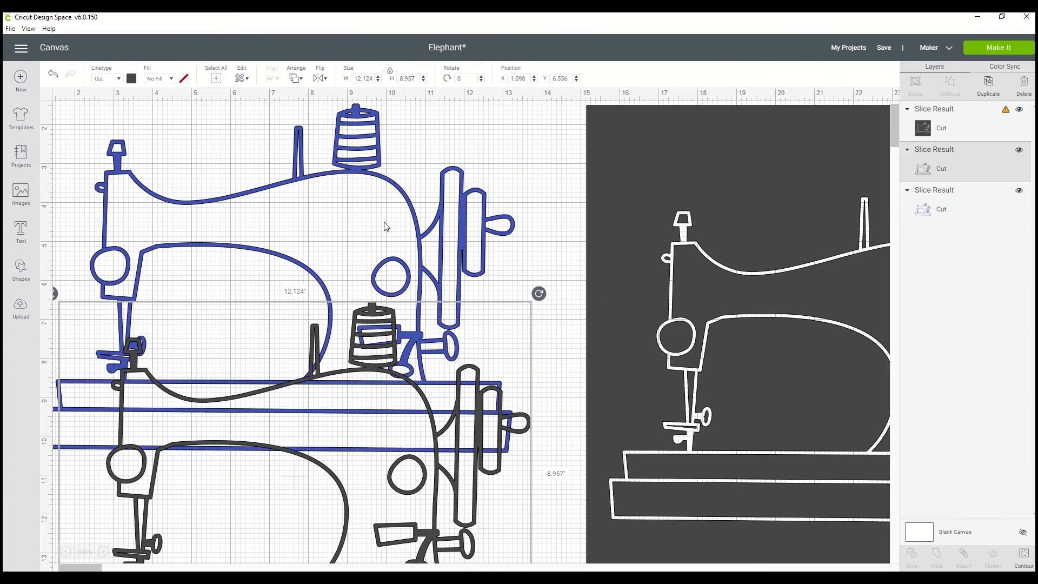
Step: Delete the leftover blue and dark sewing machine outlines, keeping only the square with the cut-out
left_click(364, 207)
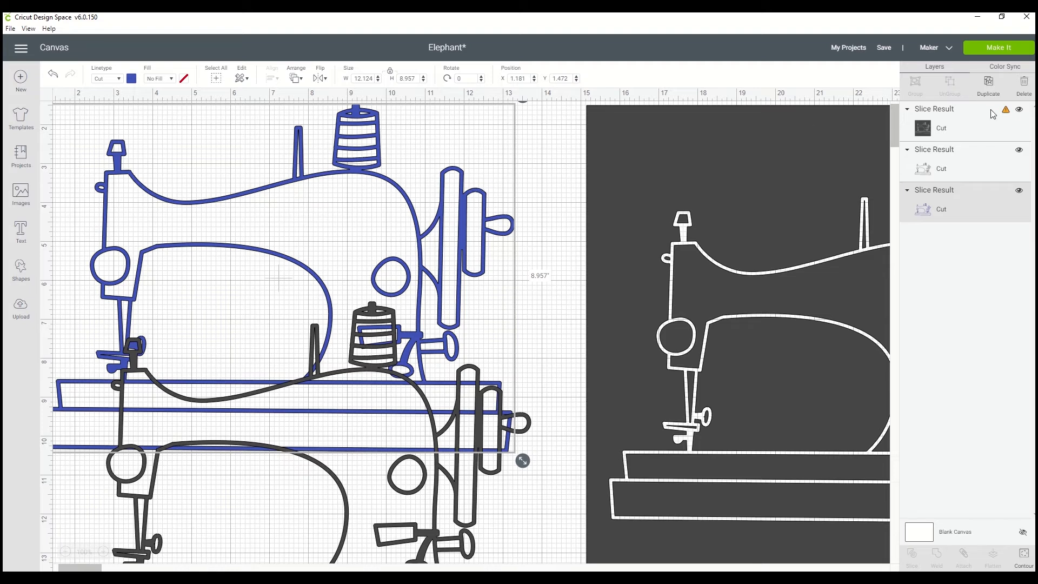
left_click(1023, 83)
left_click(387, 353)
left_click_drag(387, 352, 382, 234)
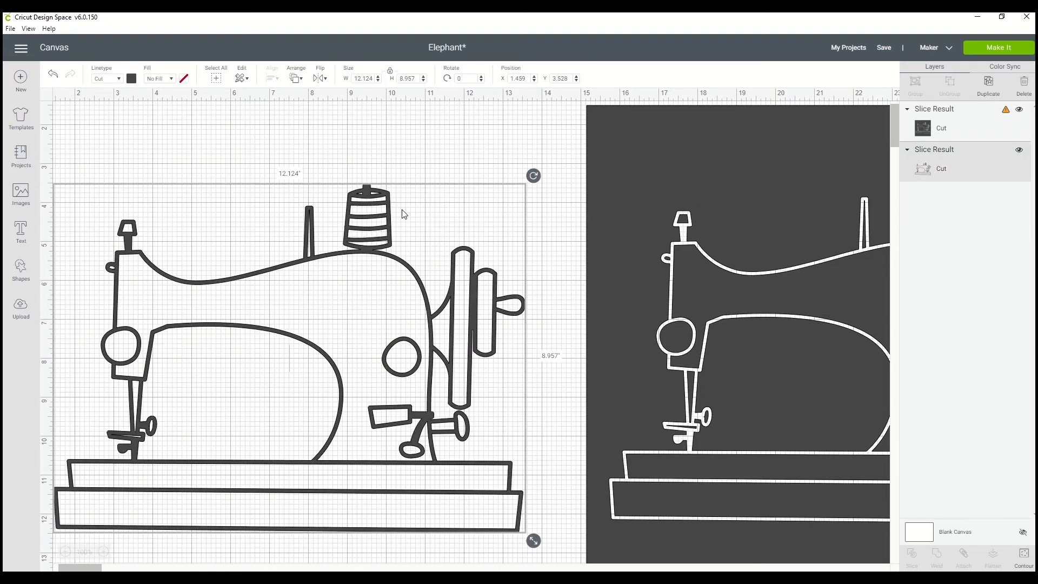
key("Delete")
Step: Move the sliced square to about X 2.63, Y 1.58 inches on the canvas
left_click_drag(683, 173, 233, 182)
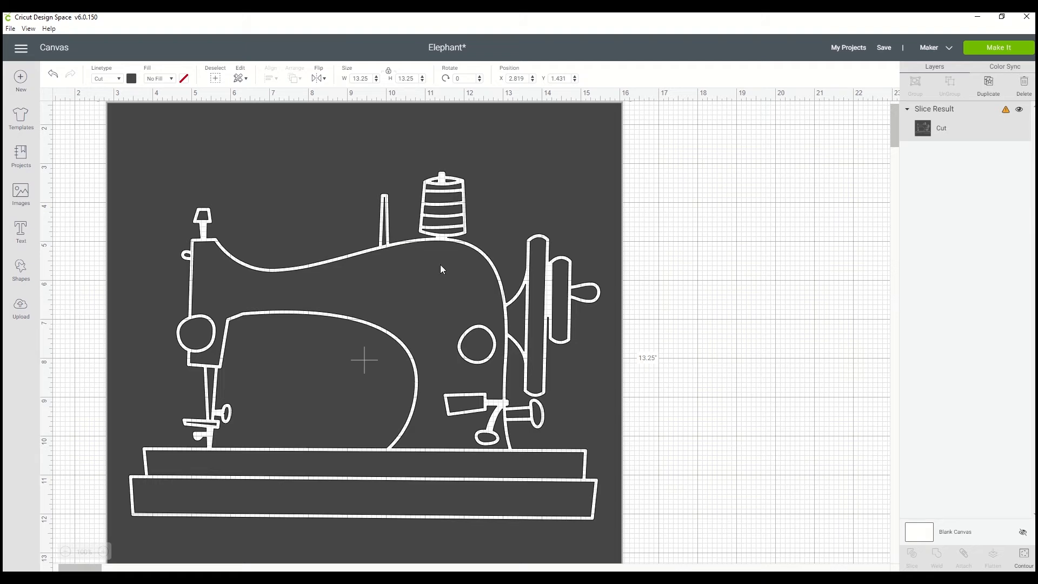
scroll(449, 281, "down", 2)
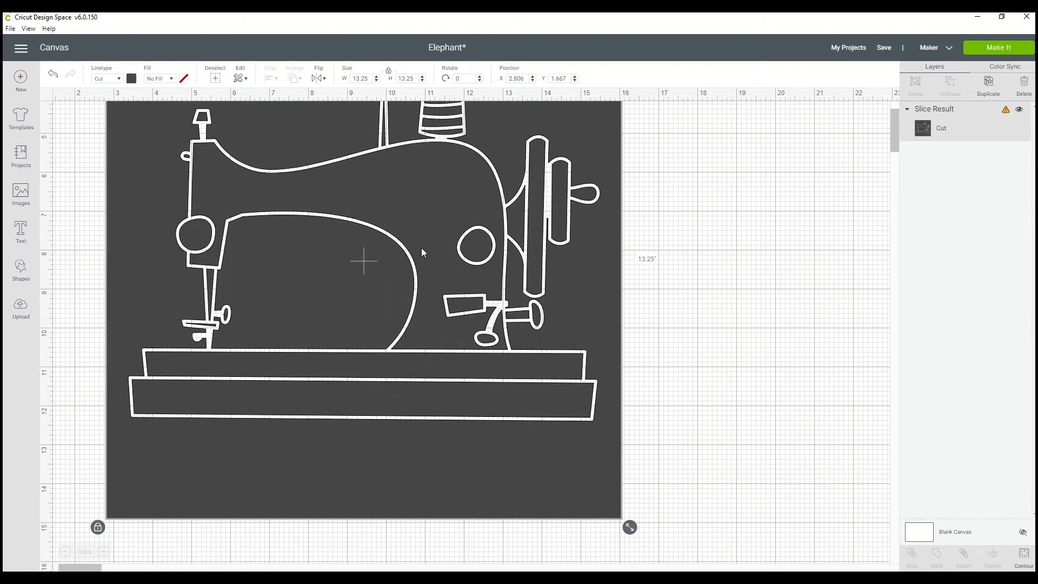
left_click_drag(420, 247, 407, 281)
left_click_drag(381, 240, 389, 306)
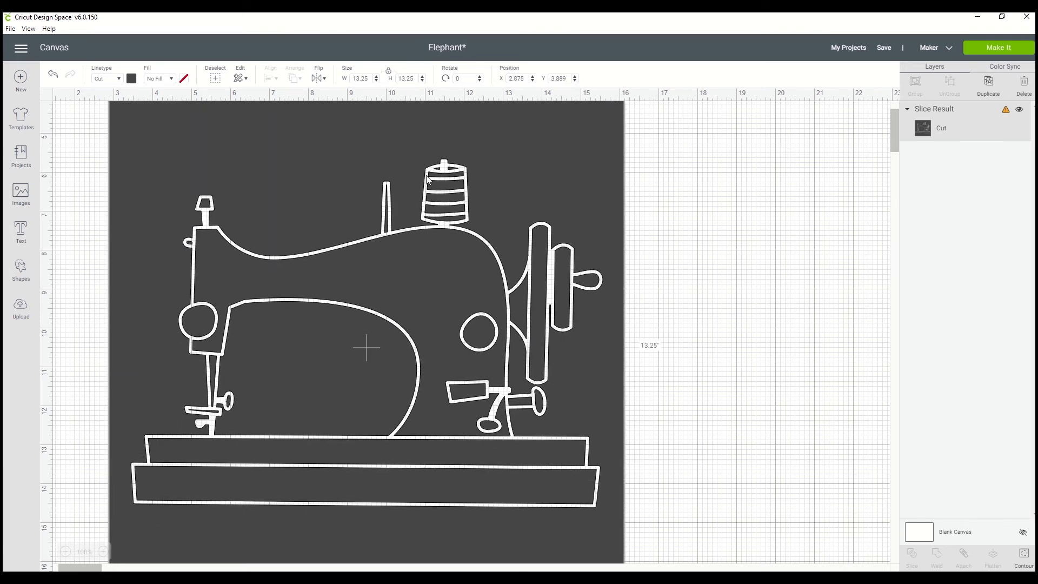
scroll(488, 311, "down", 3)
left_click_drag(489, 312, 464, 254)
scroll(484, 305, "up", 4)
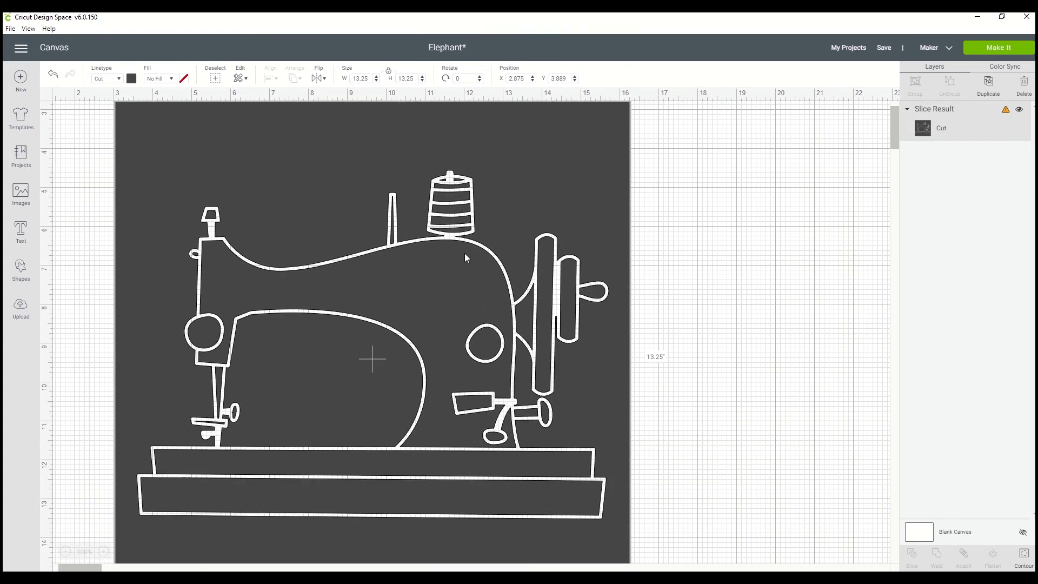
scroll(692, 291, "up", 3)
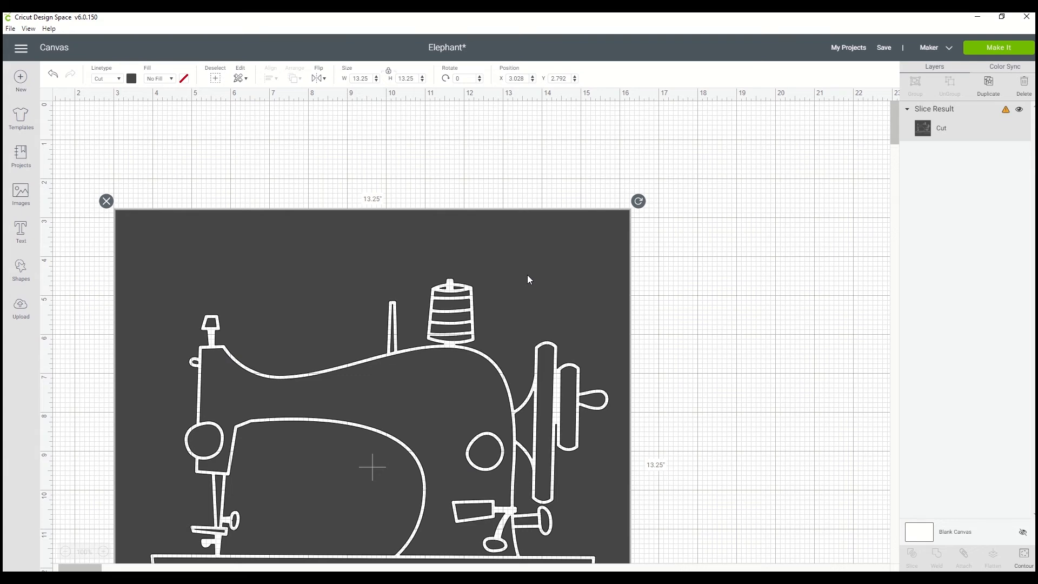
left_click_drag(528, 278, 513, 233)
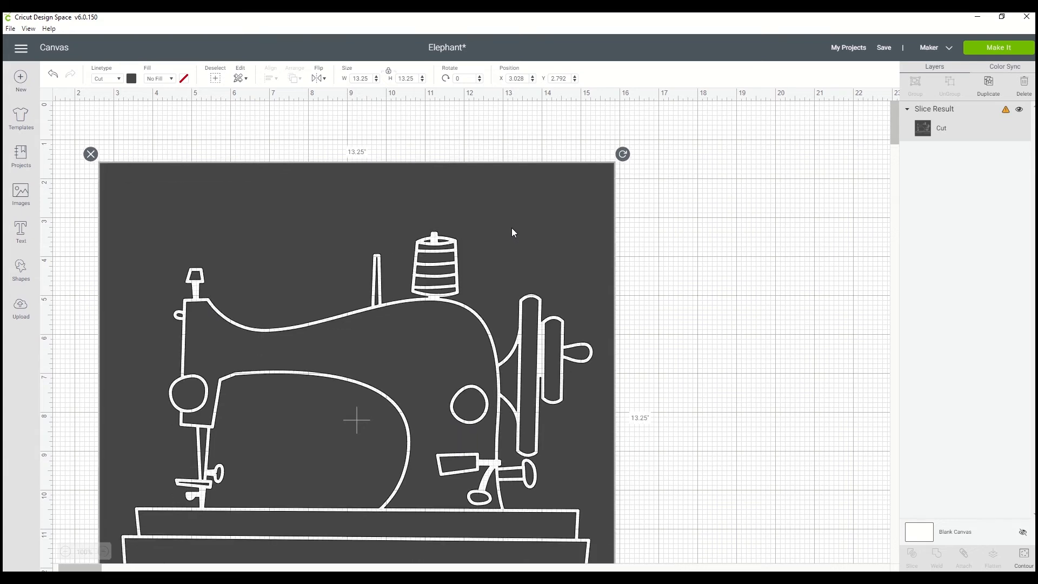
Step: Add a heart shape and place it above the sewing machine at about X 5.5, Y 2.04 inches
left_click(20, 268)
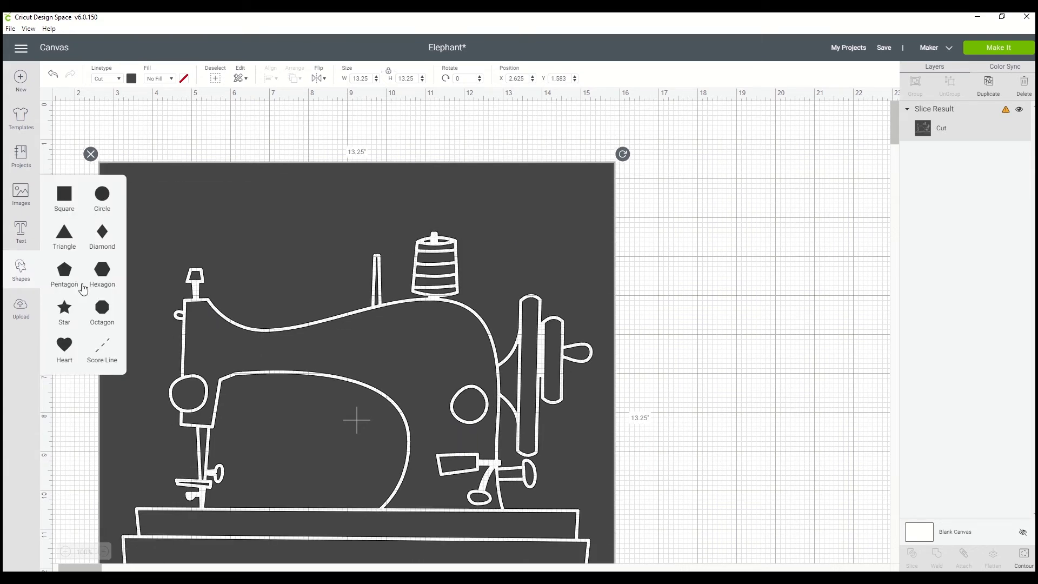
left_click(65, 343)
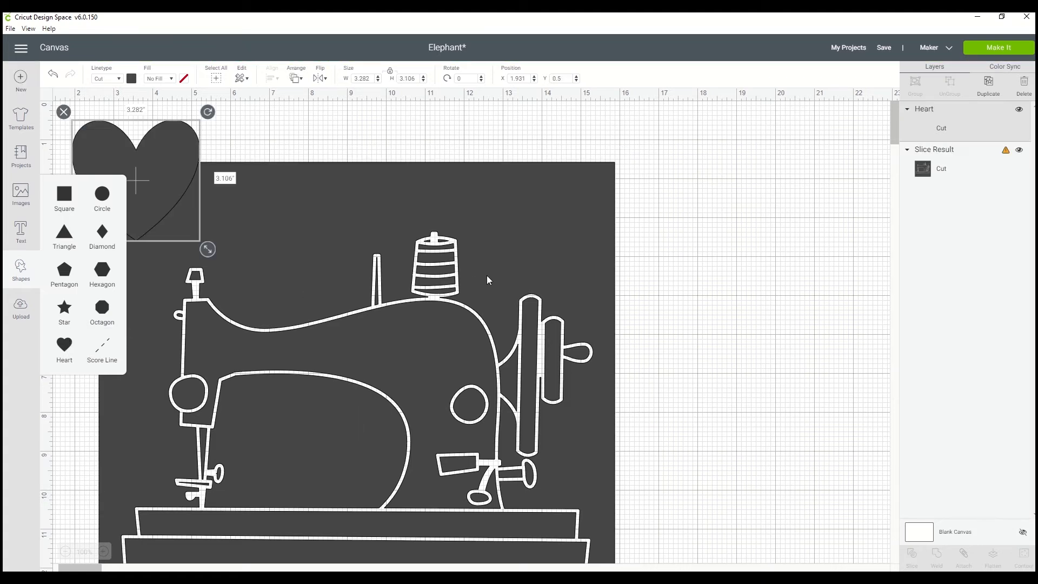
left_click(244, 141)
left_click_drag(168, 165, 301, 226)
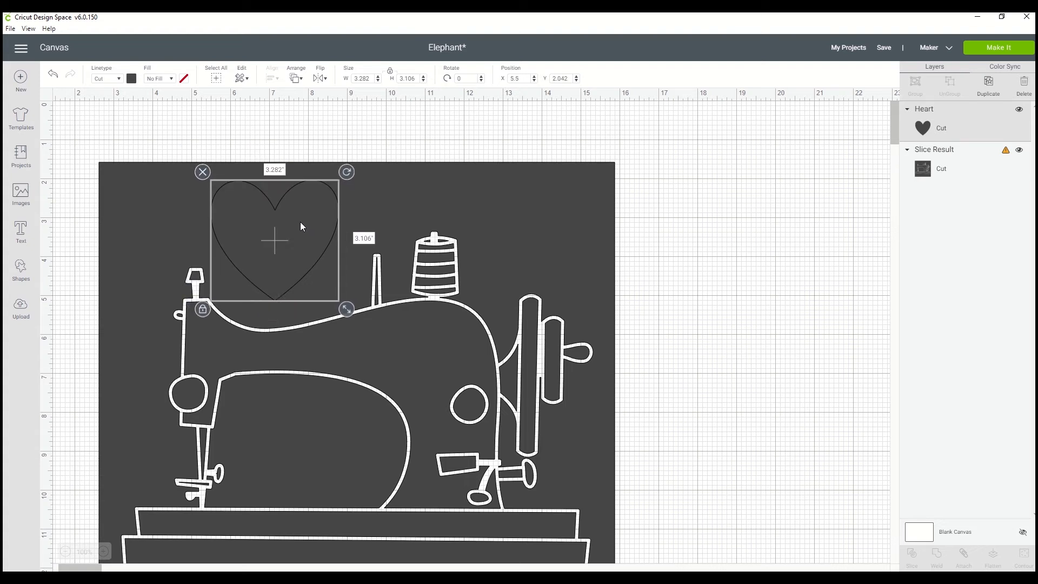
Step: Slice the heart out of the square and move the sliced square away from the leftover hearts
left_click(414, 178, "shift")
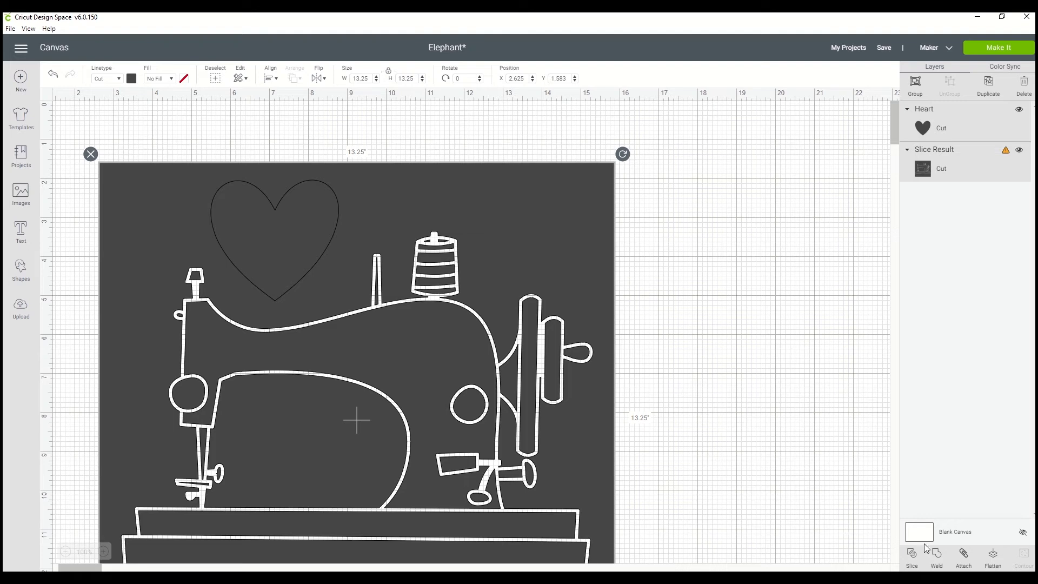
left_click(912, 556)
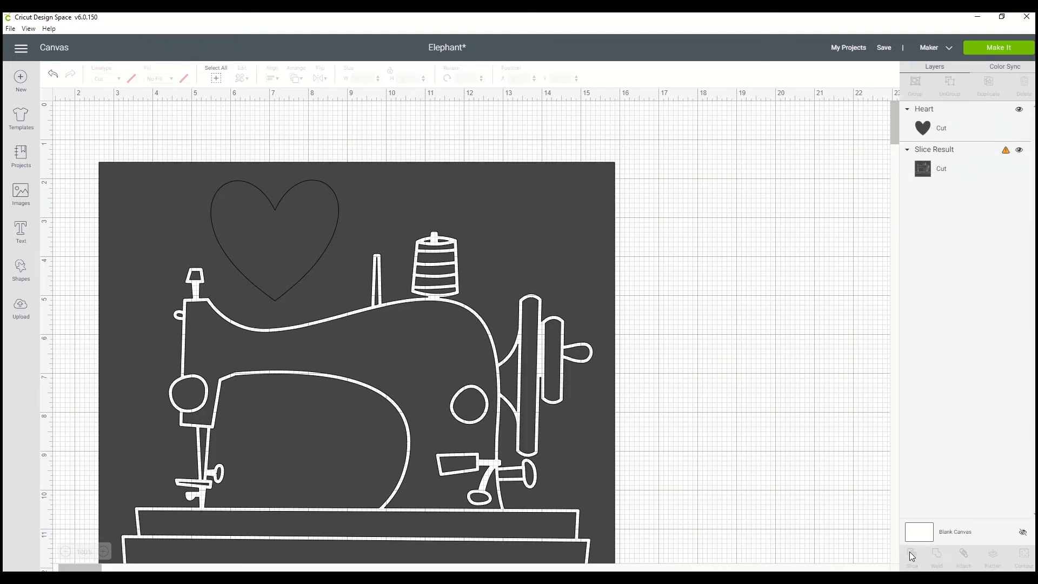
left_click_drag(368, 218, 644, 221)
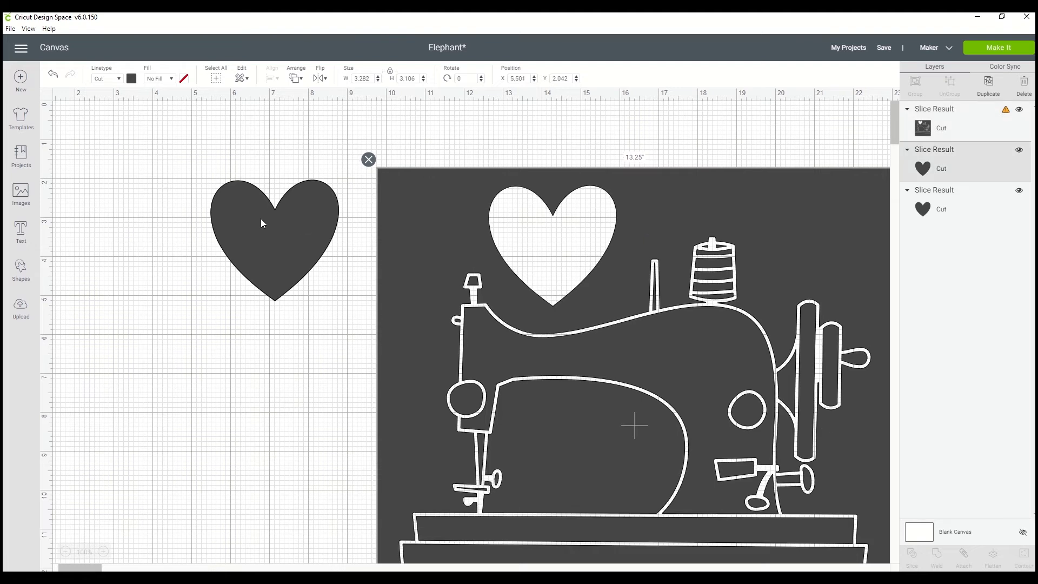
Step: Pull the two leftover heart pieces apart and delete both from the canvas
left_click_drag(261, 218, 164, 205)
left_click(304, 154)
left_click_drag(303, 153, 140, 218)
key("Delete")
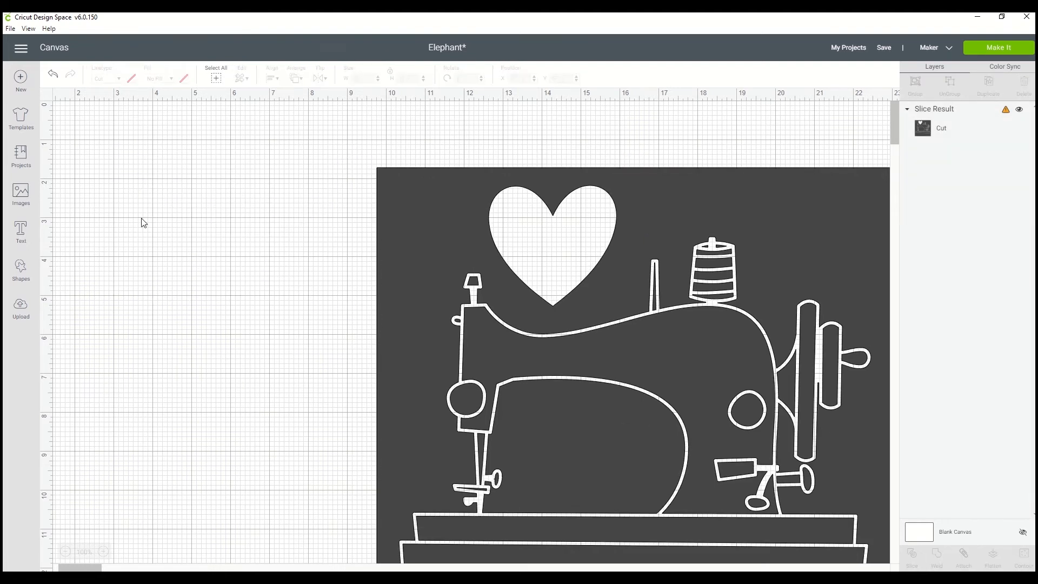
Step: Move the sliced square to about X 3.42, Y 0.5 inches and add the text "I" to the canvas
left_click_drag(461, 217, 215, 169)
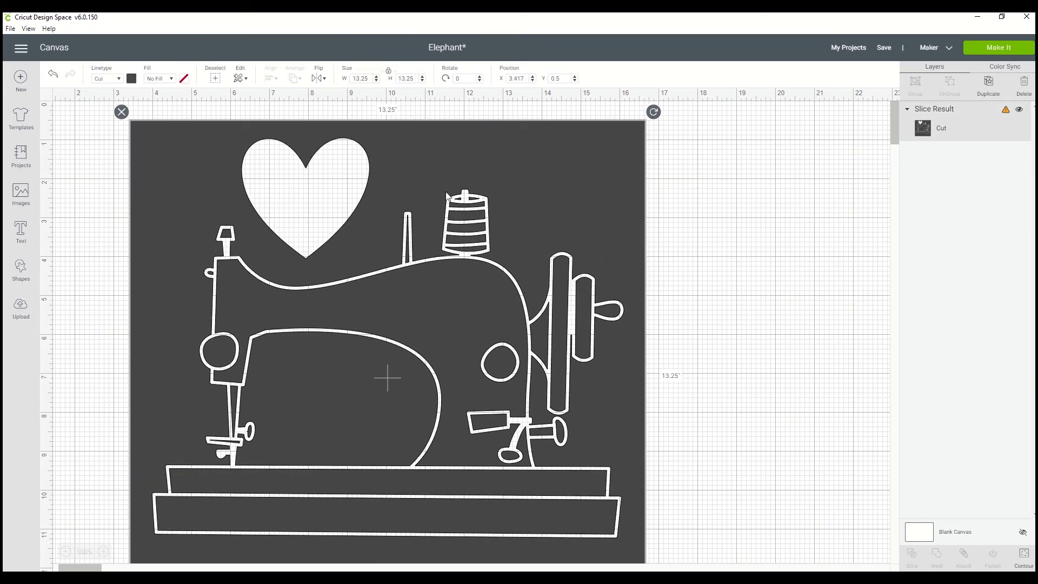
left_click(86, 259)
left_click(21, 231)
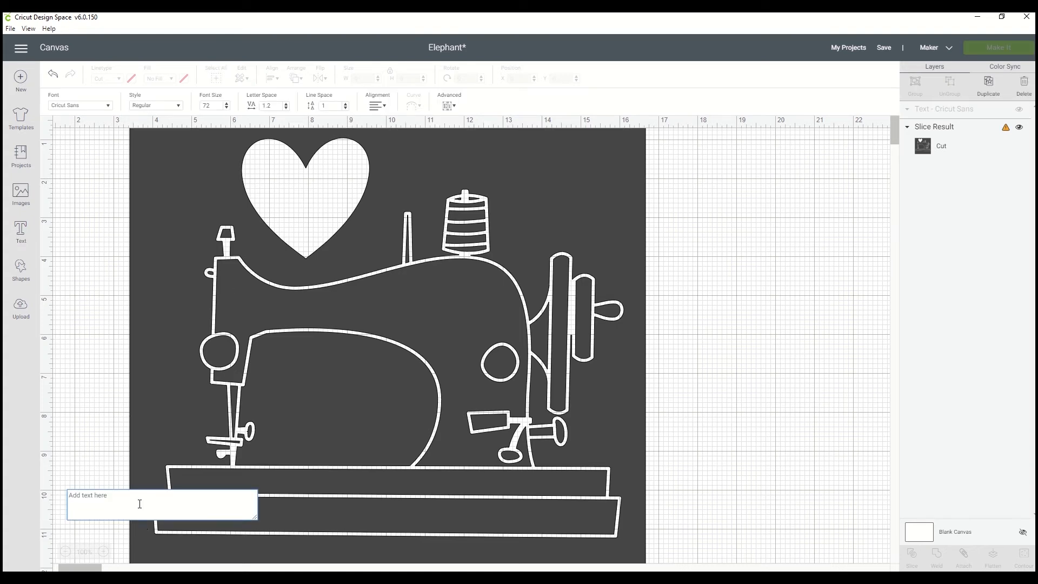
left_click(140, 503)
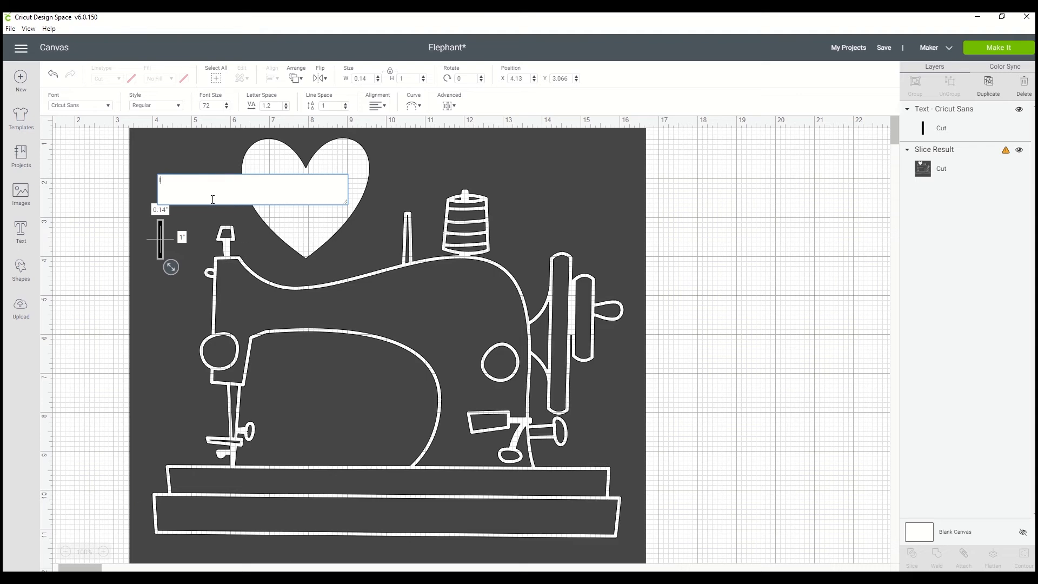
left_click(80, 188)
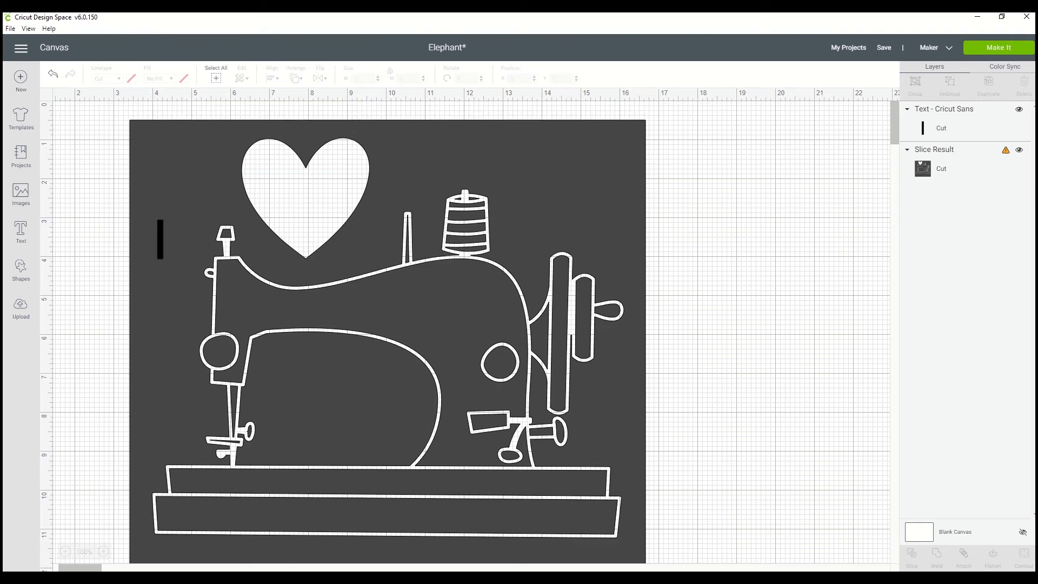
Step: Enlarge the letter I to about 0.21 x 1.49 inches and place it beside the heart at about X 5.55, Y 1.34 inches
scroll(183, 277, "down", 1)
left_click(161, 196)
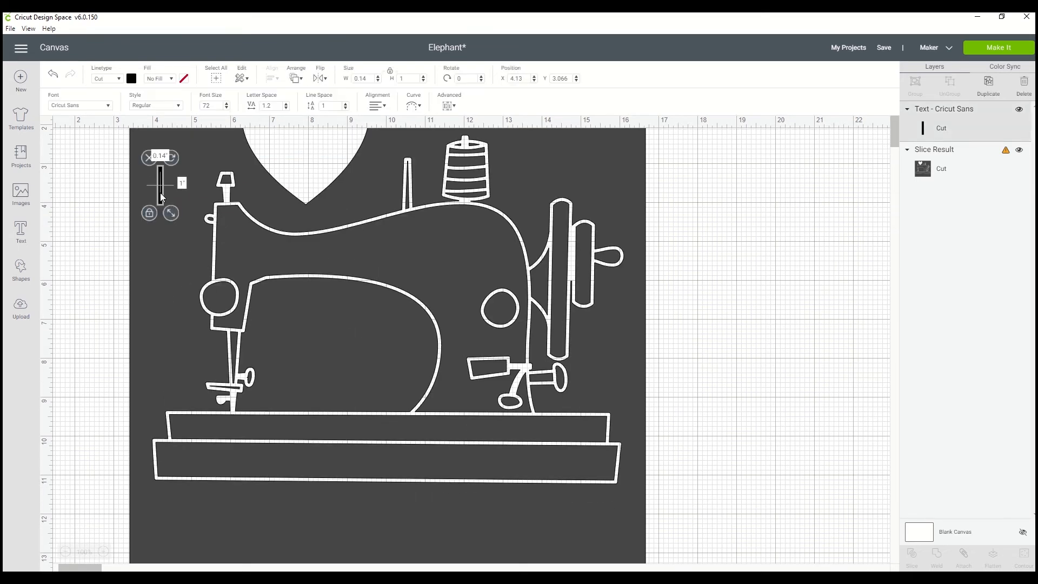
double_click(161, 196)
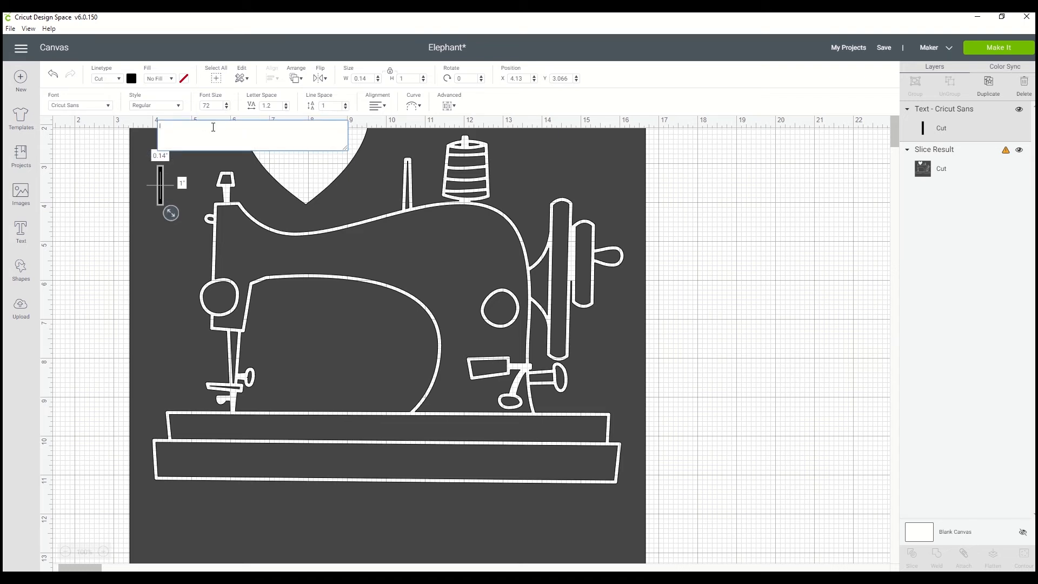
left_click(112, 184)
left_click_drag(159, 189, 217, 206)
left_click_drag(99, 176, 220, 189)
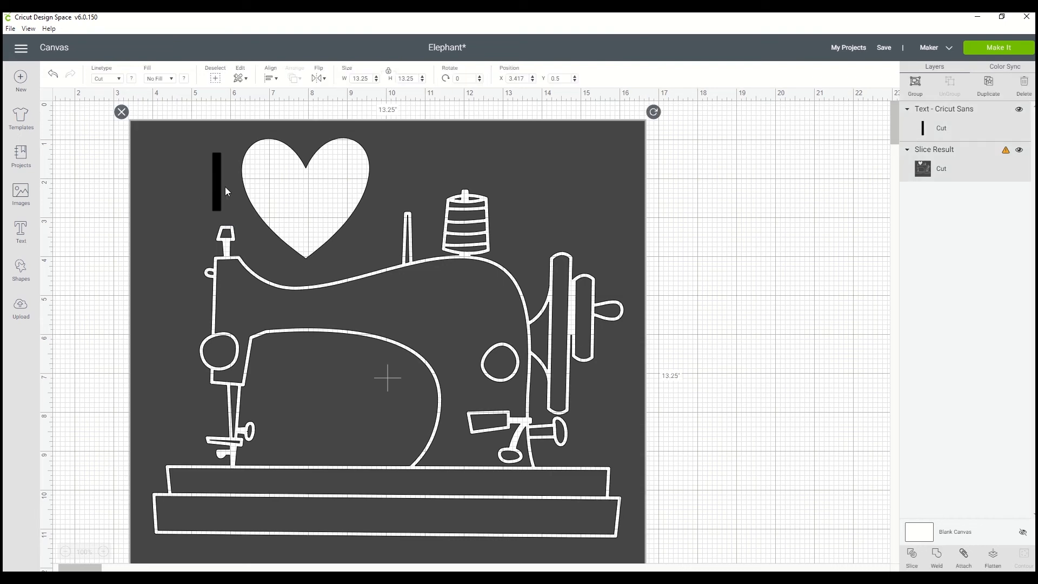
Step: Slice the letter I out of the square, moving the square aside to delete the leftover letter pieces
left_click(912, 557)
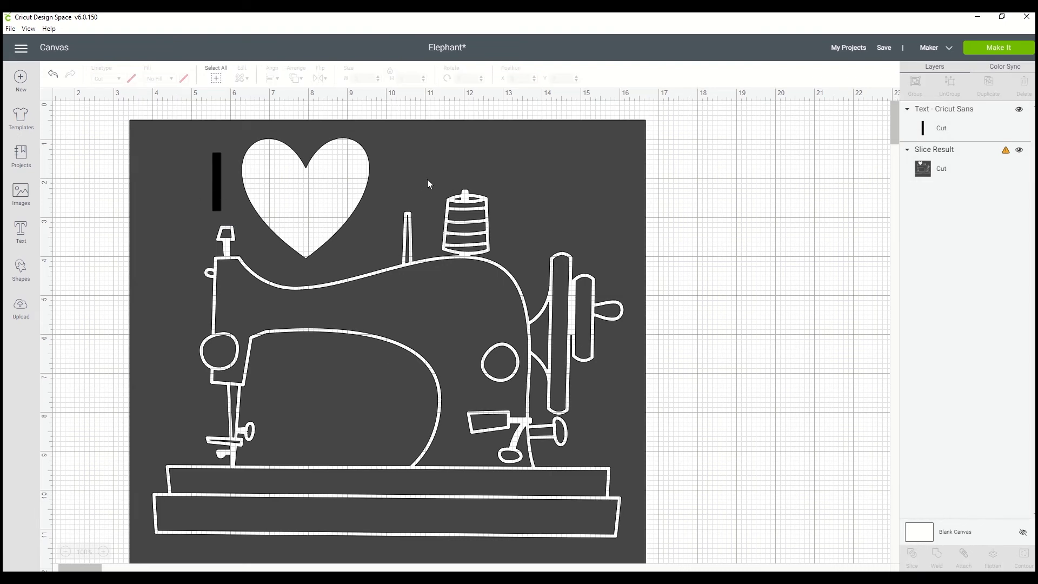
left_click_drag(420, 180, 690, 184)
left_click_drag(190, 164, 260, 167)
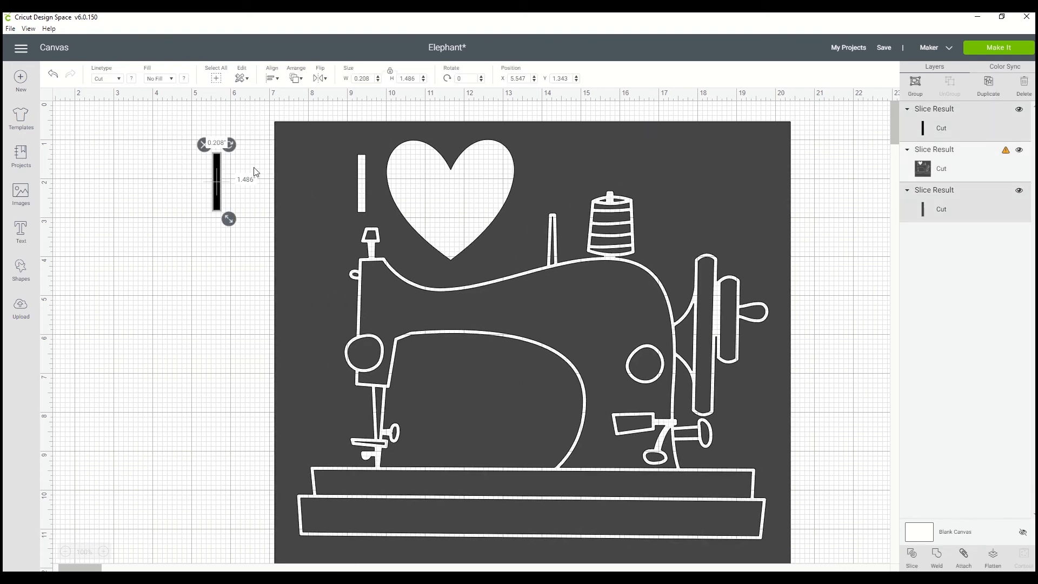
key("Delete")
Step: Move the square to about X 3.78, Y 0.58 inches and add the text "SEWING"
left_click_drag(338, 189, 207, 191)
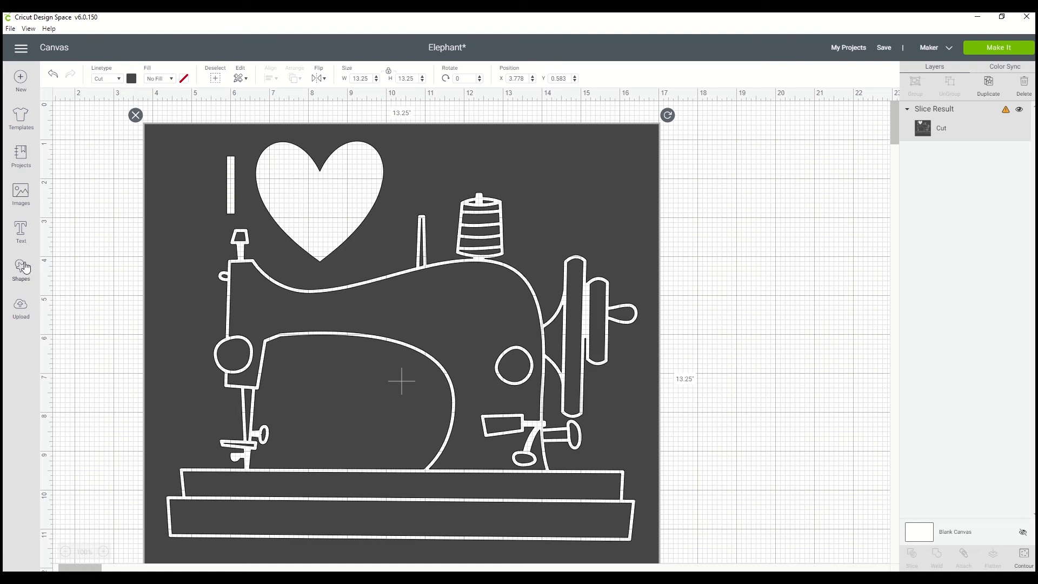
left_click(21, 231)
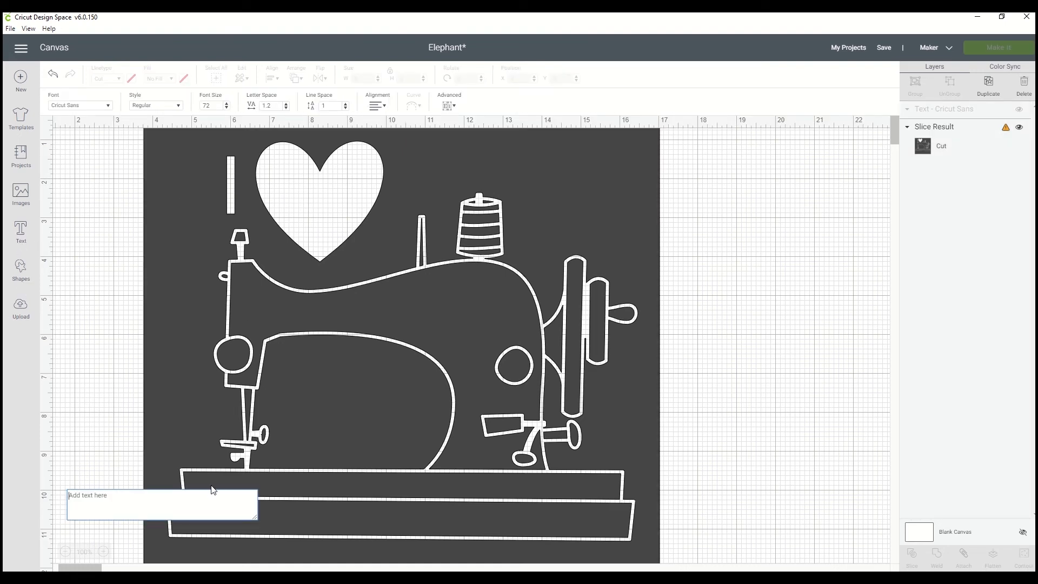
type("SE")
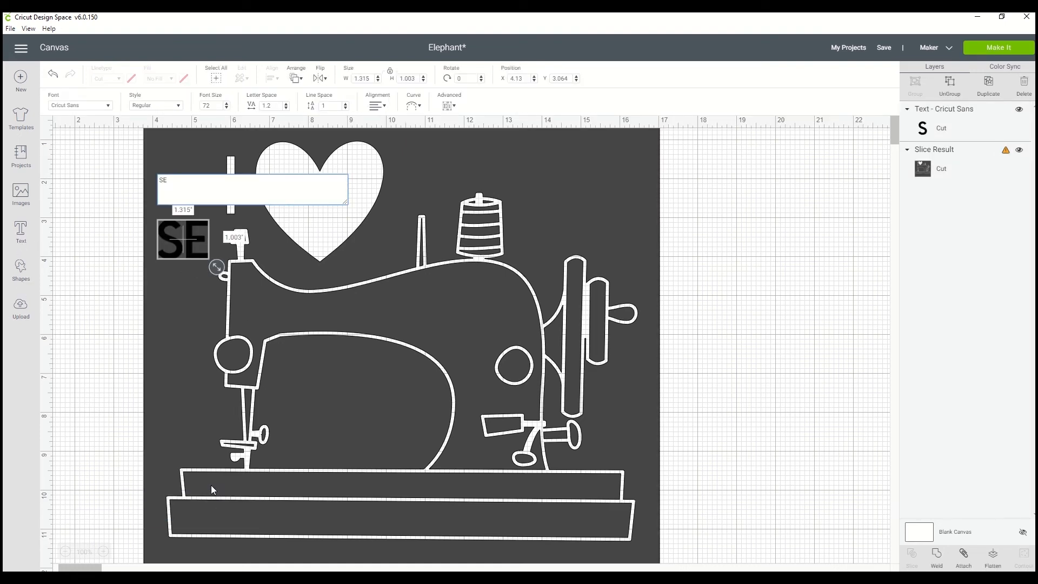
type("WING")
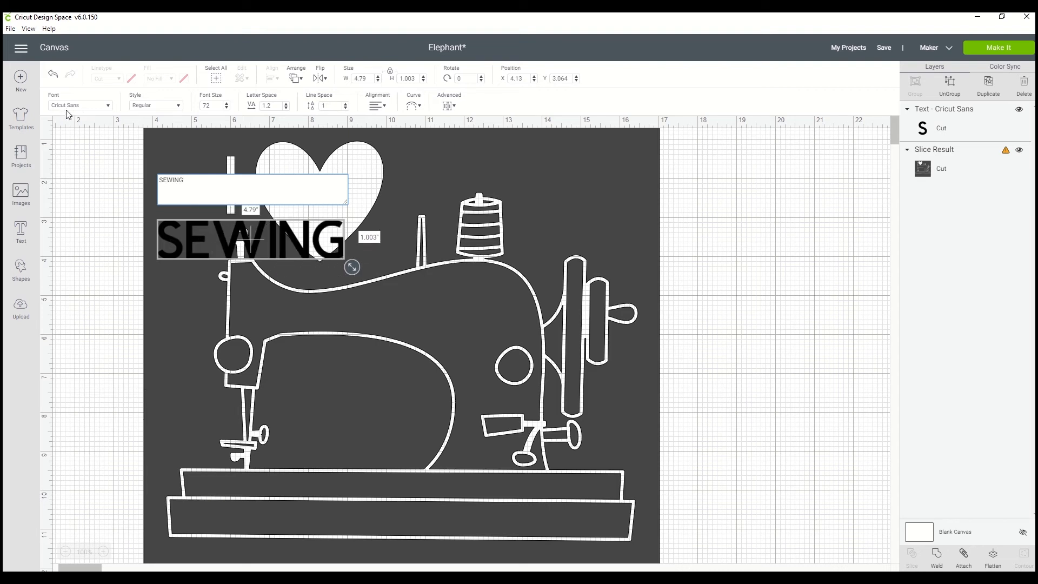
left_click(92, 242)
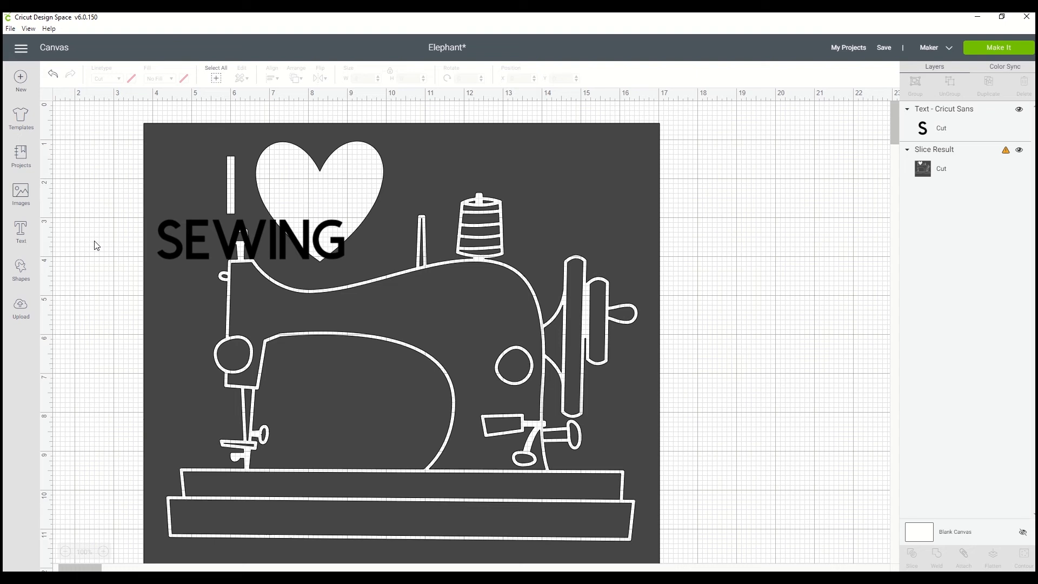
Step: Place the word SEWING beside the heart, above the thread spool, at about X 10.12, Y 1.27 inches
left_click(194, 252)
left_click_drag(196, 253, 428, 182)
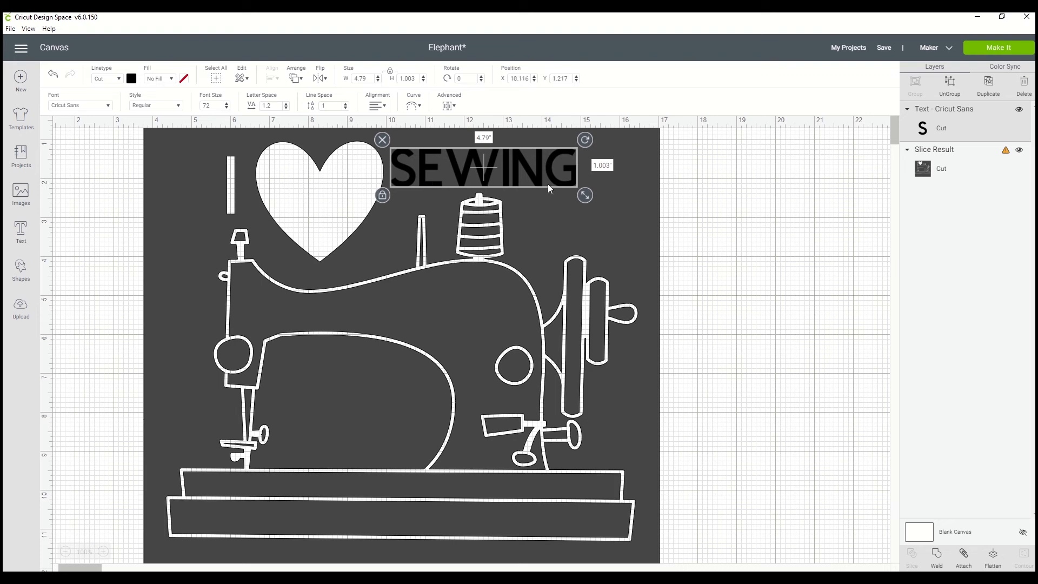
left_click_drag(524, 179, 523, 180)
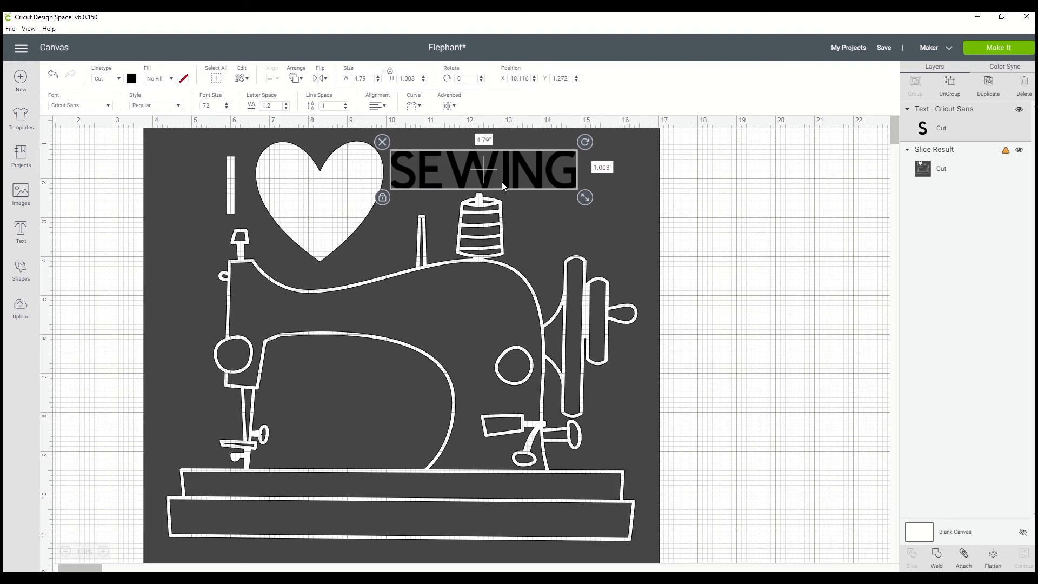
left_click(378, 189)
left_click(718, 180)
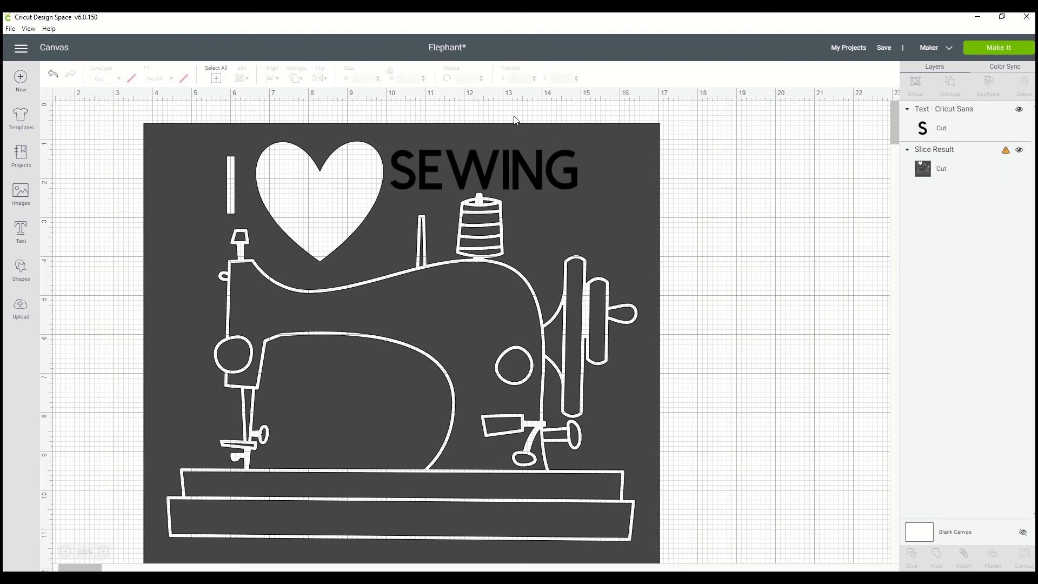
Step: Slice the word SEWING out of the square and delete the leftover letter pieces
left_click(514, 161)
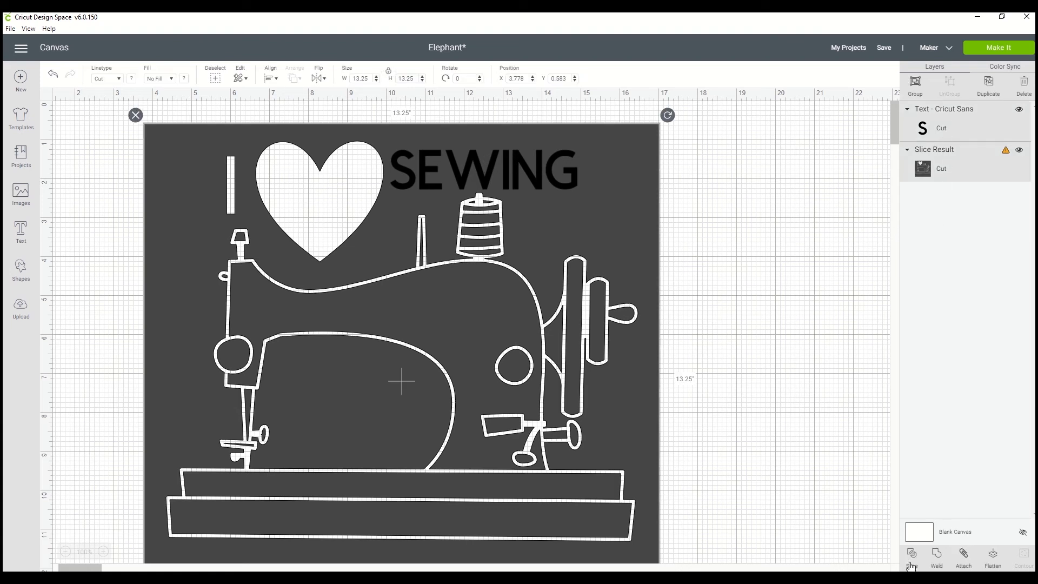
left_click(776, 396)
mouse_move(550, 241)
left_mouse_down()
mouse_move(617, 281)
mouse_move(570, 350)
left_mouse_up()
left_click_drag(337, 171, 640, 179)
key("Delete")
Step: Move the sliced square with the heart and lettering to about X 3.6, Y 0.46 inches
left_click_drag(642, 340, 549, 203)
scroll(744, 367, "down", 2)
scroll(743, 373, "up", 2)
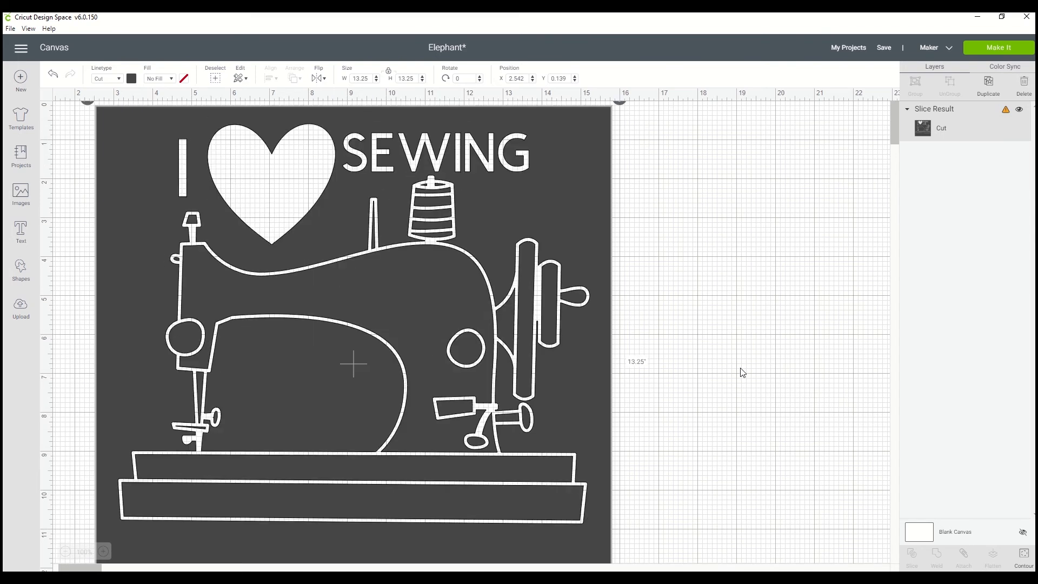
left_click_drag(545, 211, 581, 221)
Step: Add a square shape and place it over the design's lower-left corner at about X 2.36, Y 11.76 inches
scroll(717, 302, "down", 8)
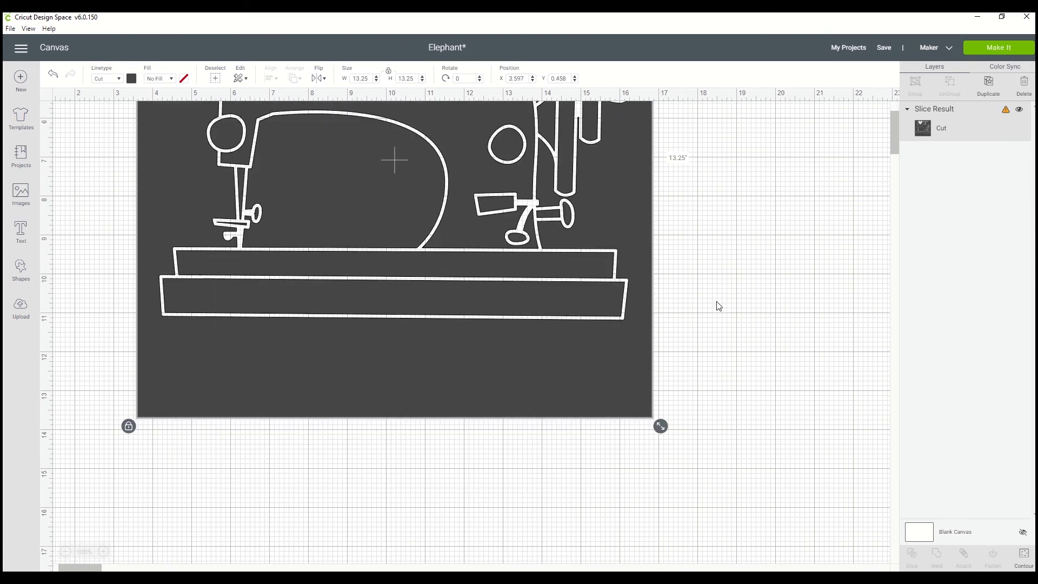
scroll(718, 306, "up", 8)
scroll(719, 306, "down", 5)
scroll(719, 306, "up", 5)
scroll(719, 306, "down", 2)
scroll(719, 306, "down", 4)
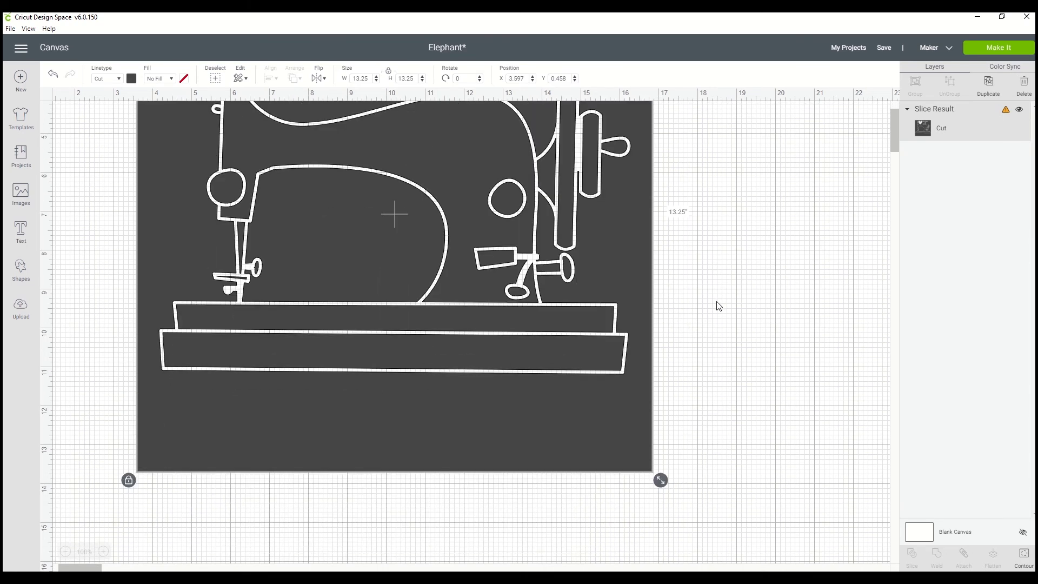
scroll(719, 307, "down", 2)
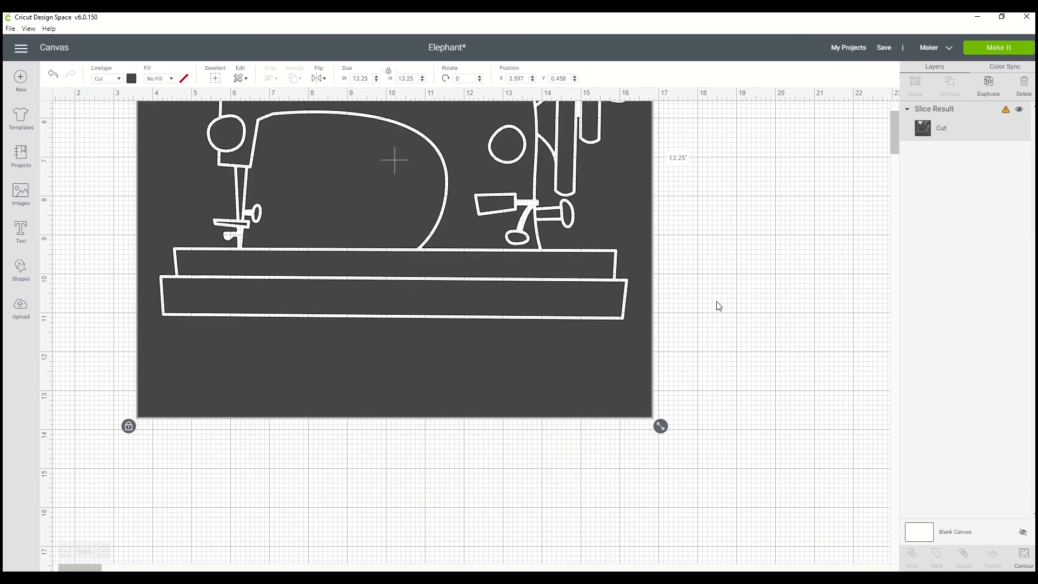
left_click(76, 220)
left_click(20, 269)
left_click(64, 194)
left_click_drag(143, 188, 166, 404)
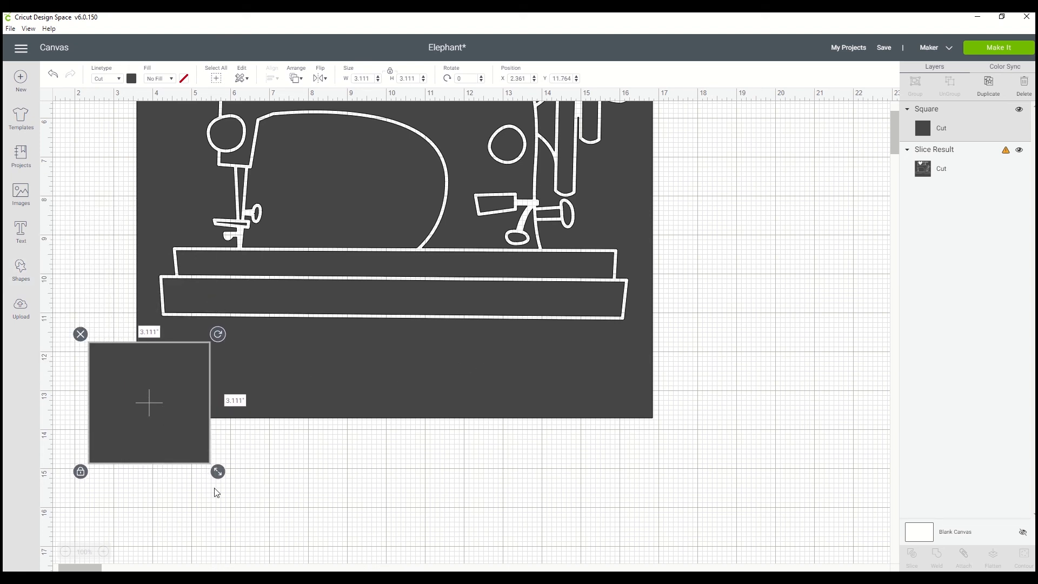
Step: Unlock the new square's proportions and stretch it to about 15.88 x 3.68 inches across the empty strip below the sewing machine
left_click_drag(217, 471, 231, 475)
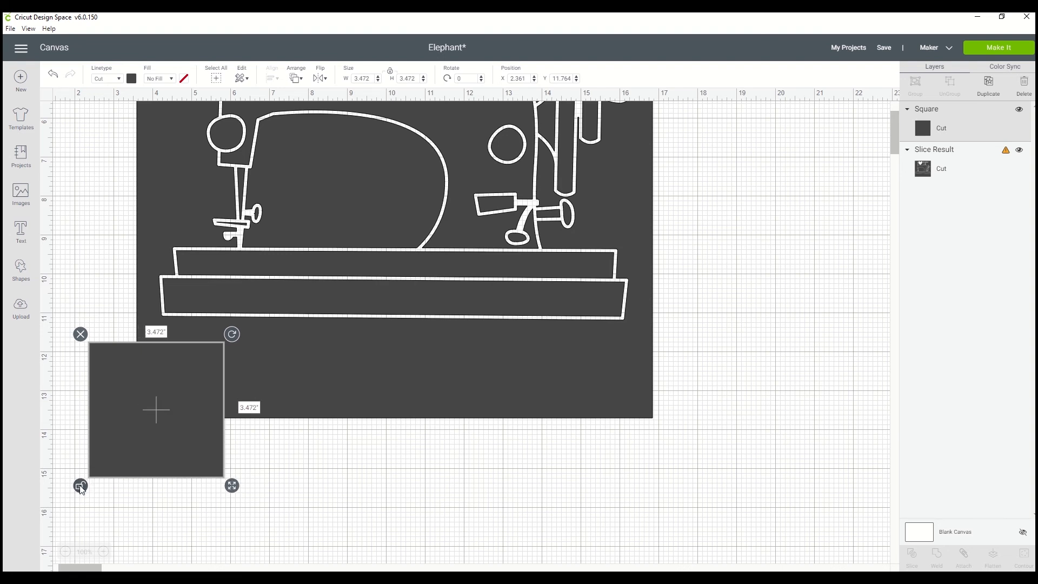
left_click(196, 488)
left_click_drag(223, 471, 716, 496)
mouse_move(429, 386)
left_mouse_down()
mouse_move(429, 463)
mouse_move(433, 385)
left_mouse_up()
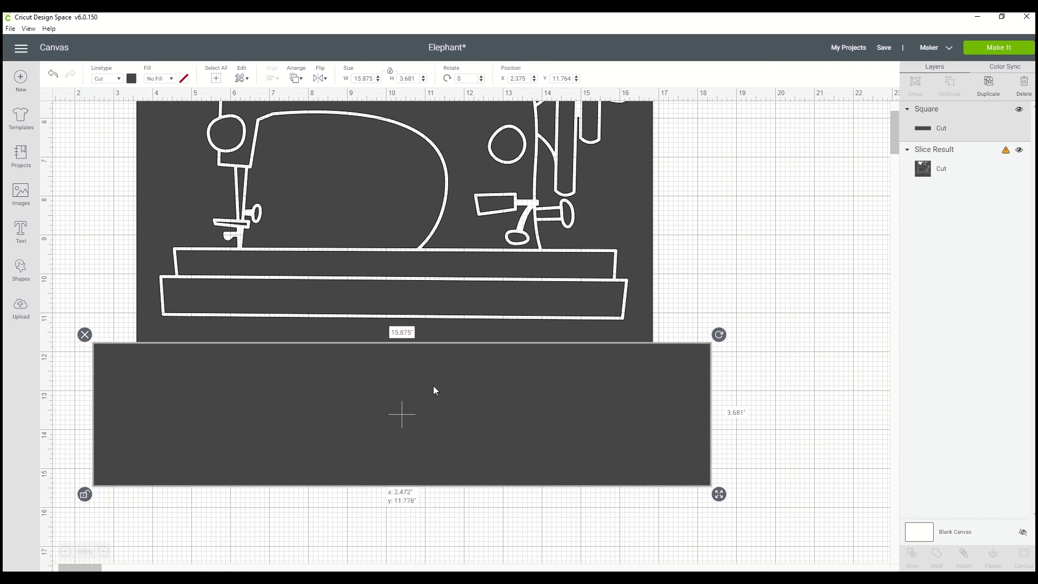
Step: Slice the empty bottom strip off the design with the rectangle and delete the leftover pieces
left_click(59, 131)
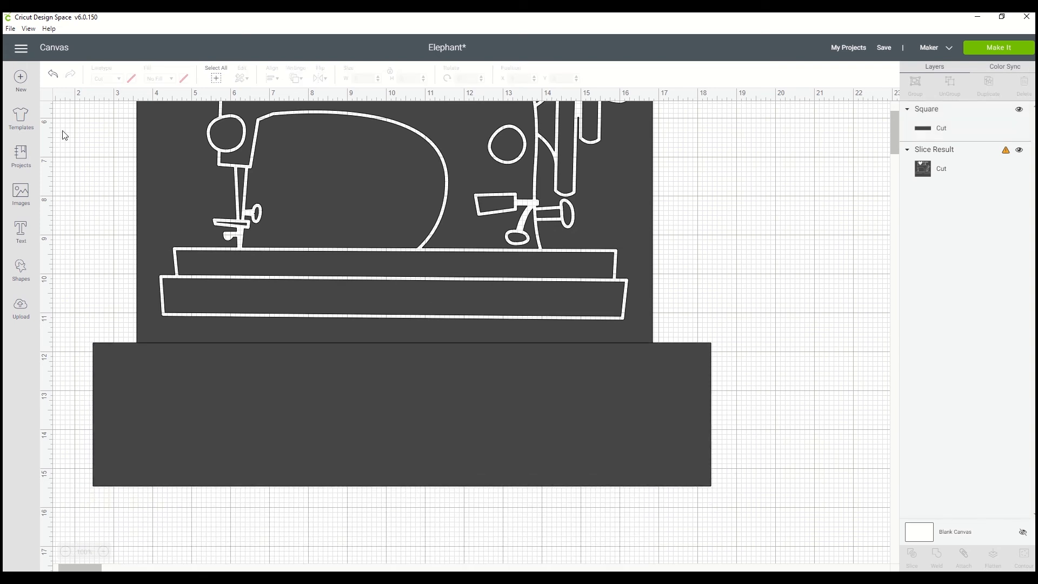
left_click(145, 254)
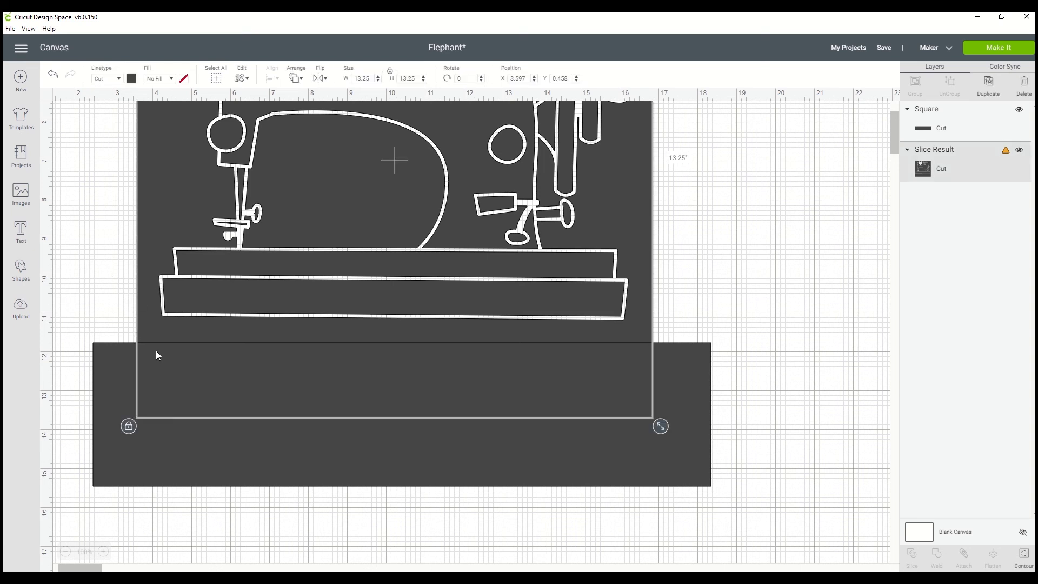
left_click(116, 370, "shift")
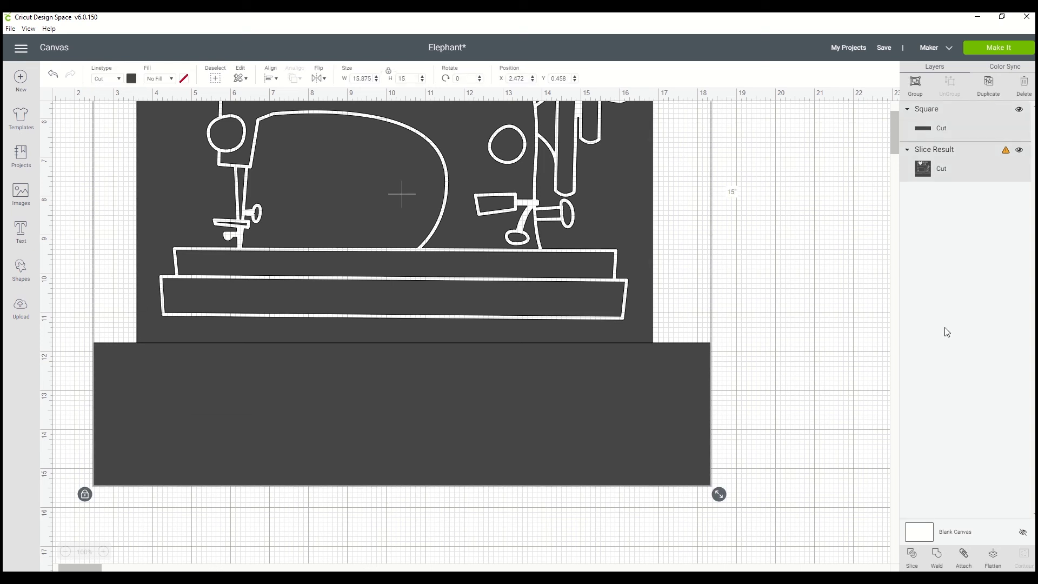
left_click(913, 557)
left_click_drag(621, 231, 783, 225)
left_click(194, 430)
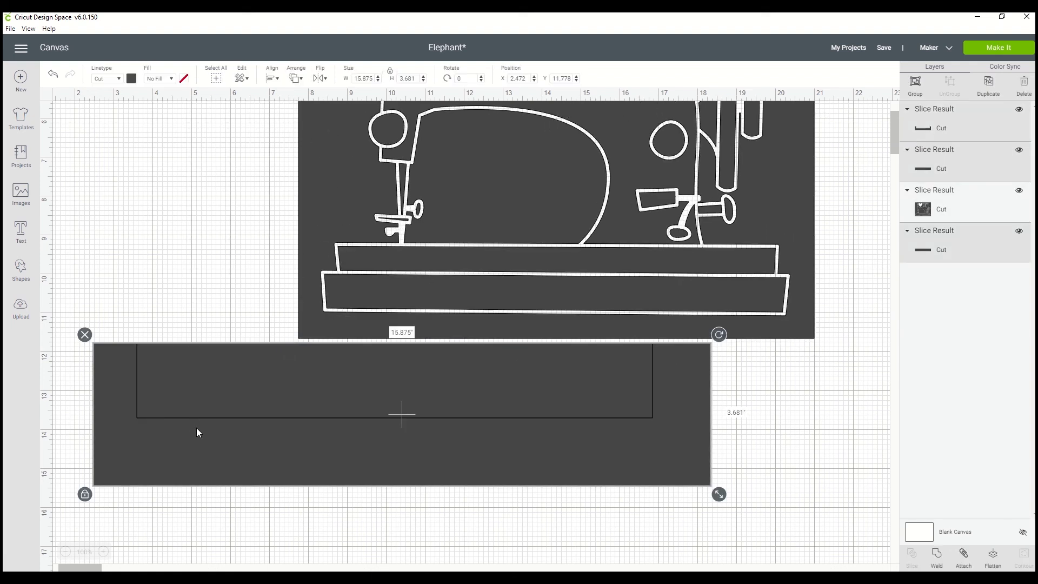
key("Delete")
Step: Move the trimmed sewing design to about X 2.5, Y 5.67 inches on the canvas
left_click_drag(622, 141, 418, 352)
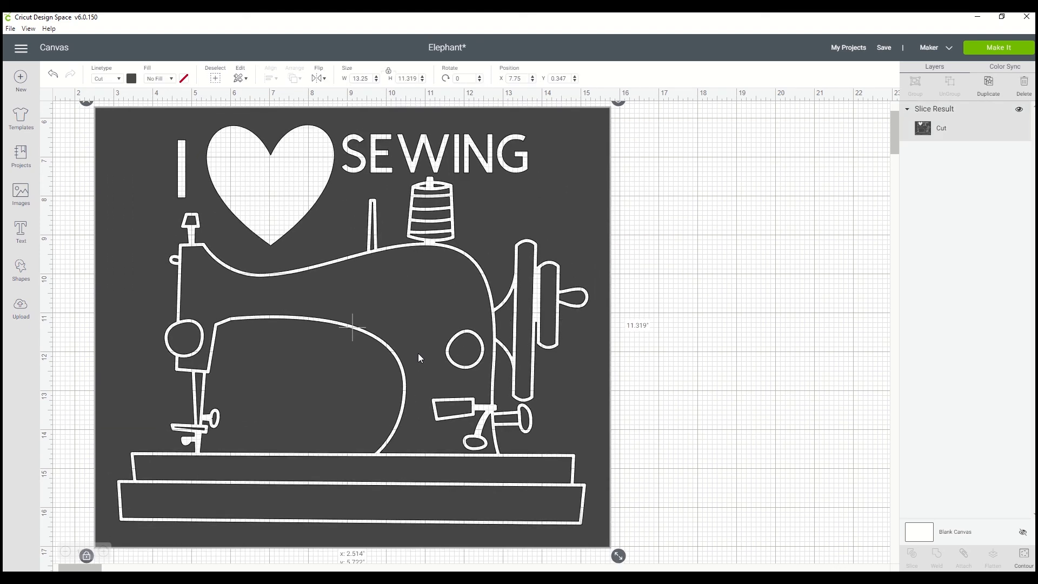
scroll(330, 355, "down", 1)
scroll(330, 355, "up", 1)
scroll(333, 358, "down", 1)
scroll(333, 357, "up", 1)
left_click_drag(598, 372, 595, 365)
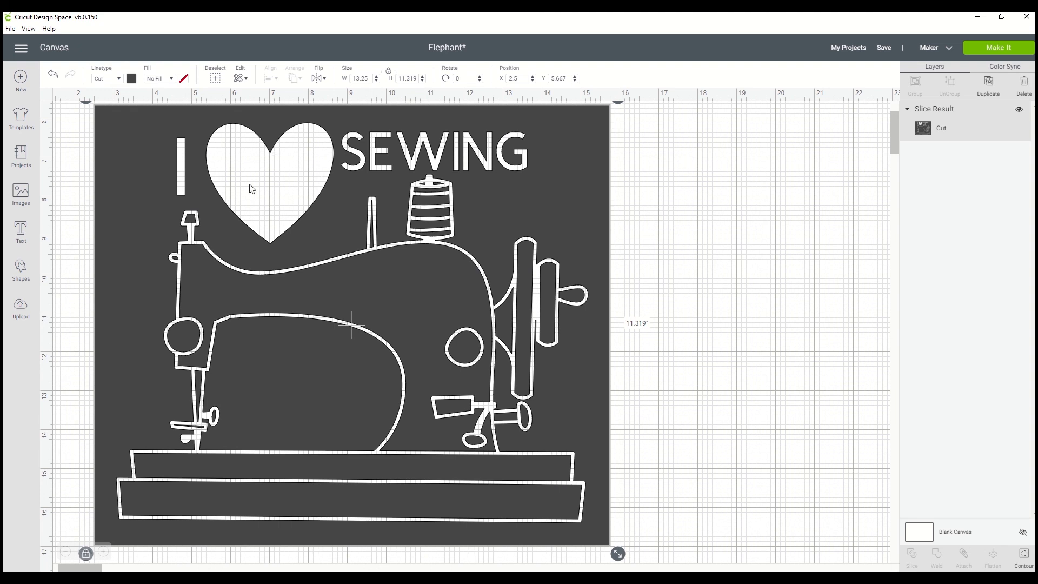
left_click(736, 291)
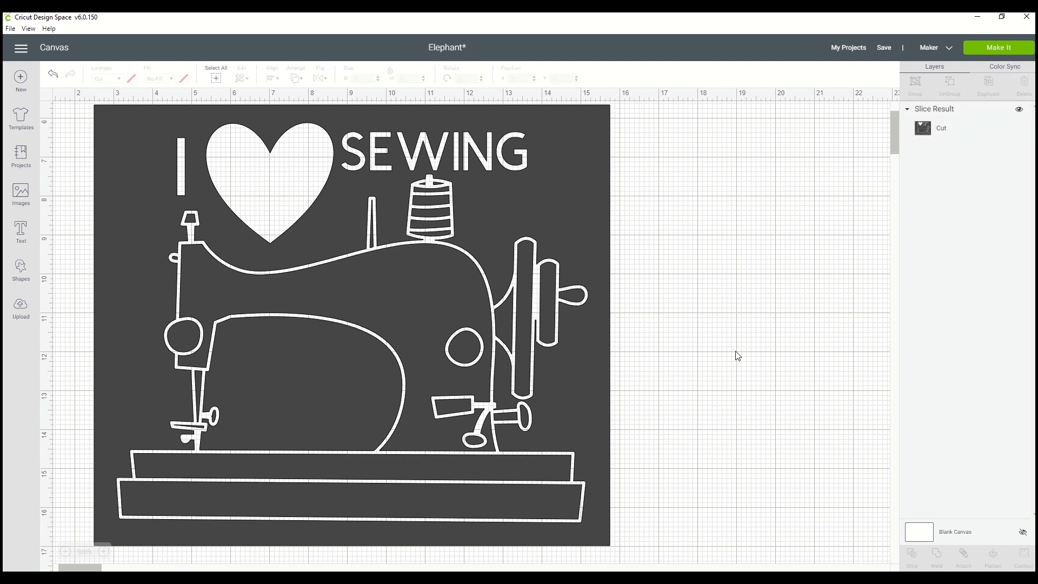
Step: Change the material color of the sewing design to light purple
scroll(738, 355, "down", 1)
scroll(738, 356, "up", 1)
left_click(119, 154)
left_click(130, 79)
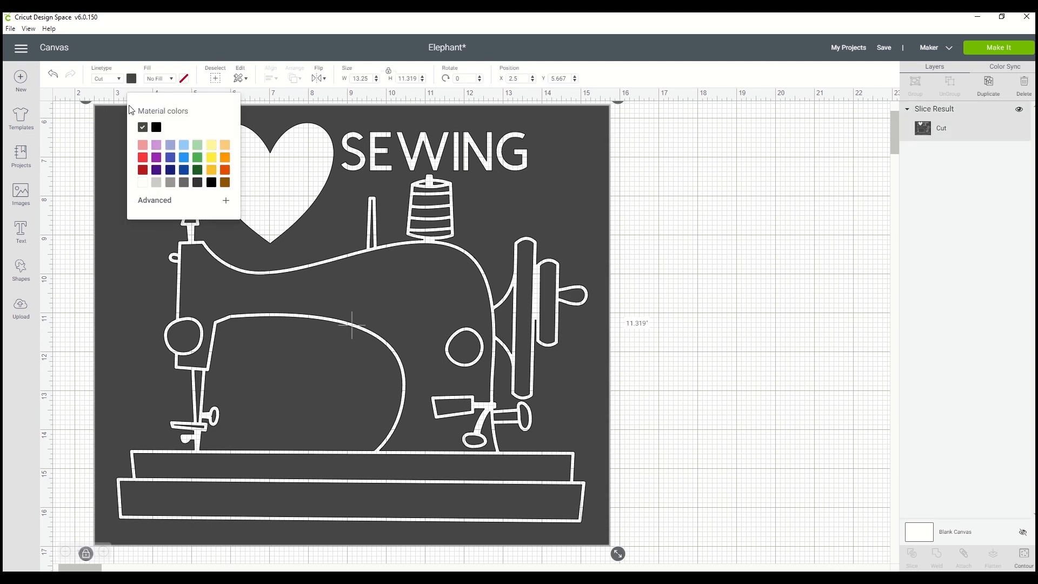
left_click(156, 145)
left_click(643, 254)
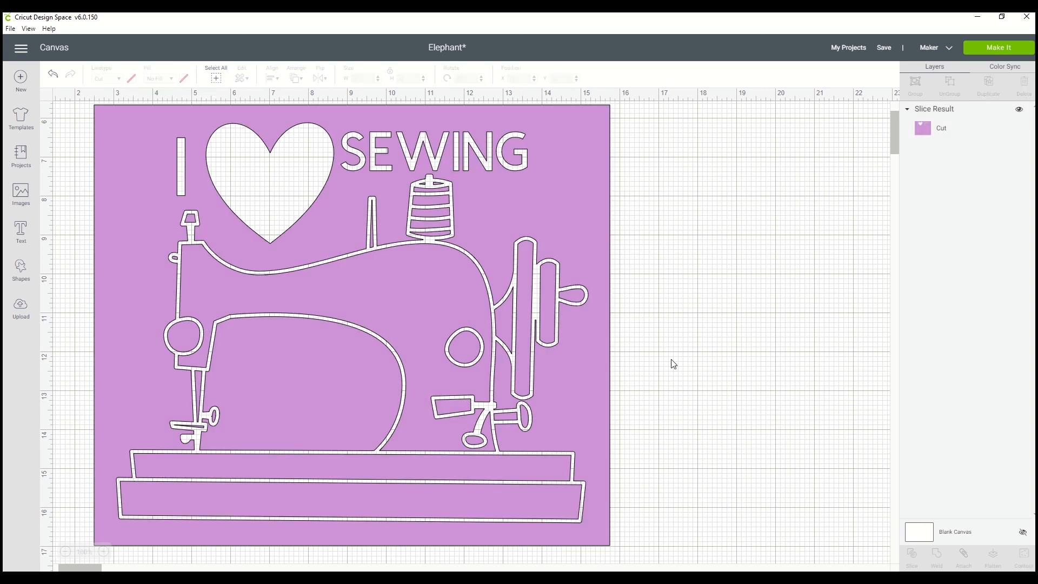
Step: Shift the purple sewing design to about X 2.11 inches and deselect it
scroll(671, 364, "down", 1)
scroll(672, 364, "up", 2)
scroll(674, 364, "down", 2)
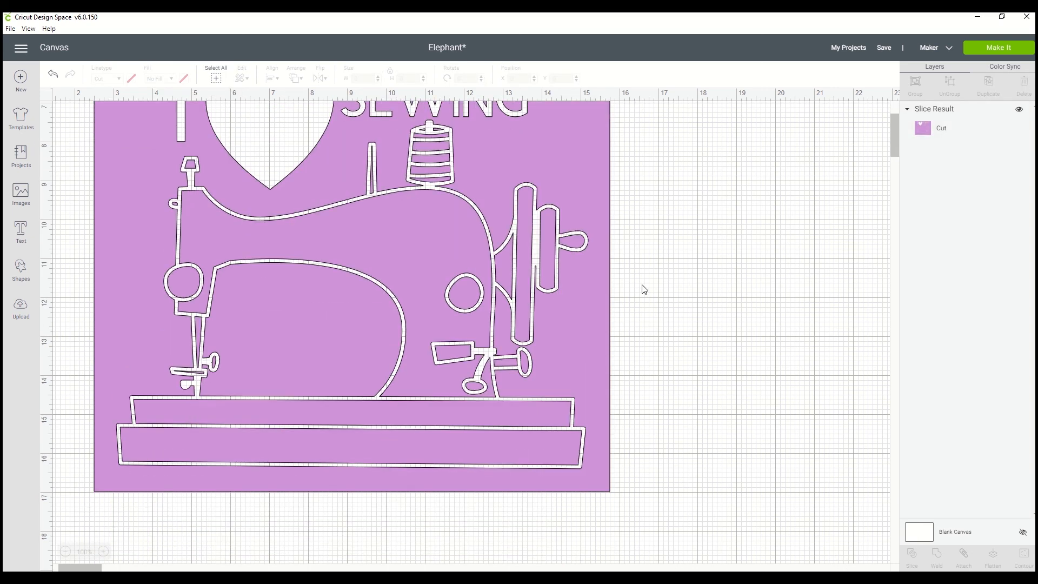
scroll(334, 328, "up", 1)
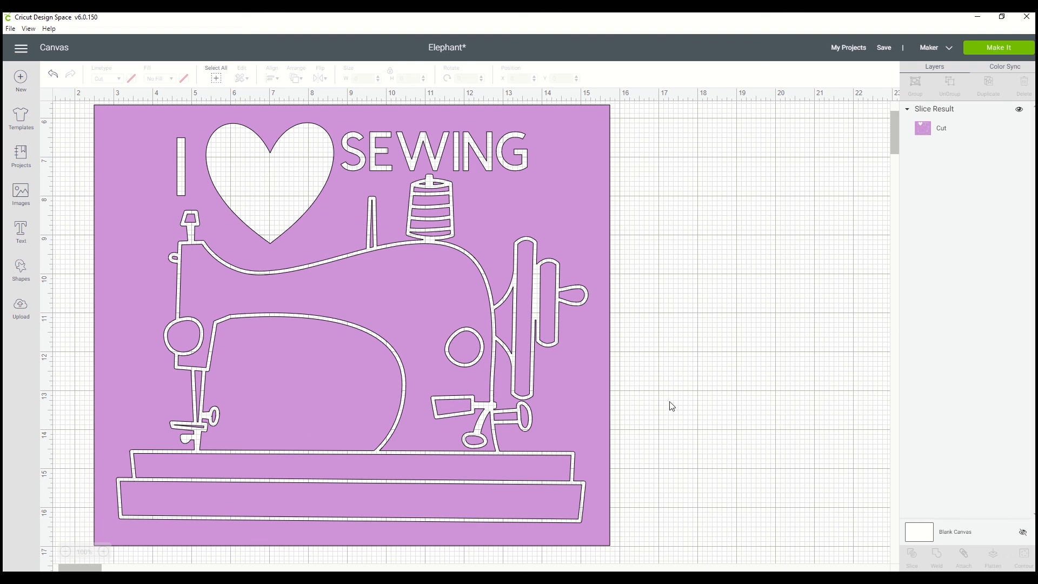
left_click_drag(530, 224, 530, 241)
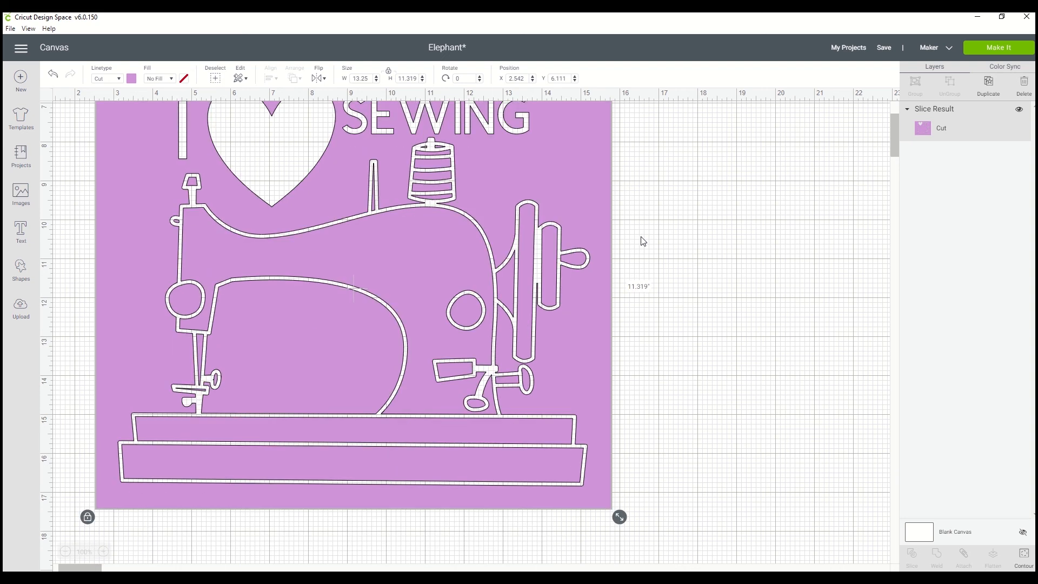
left_click_drag(528, 196, 511, 193)
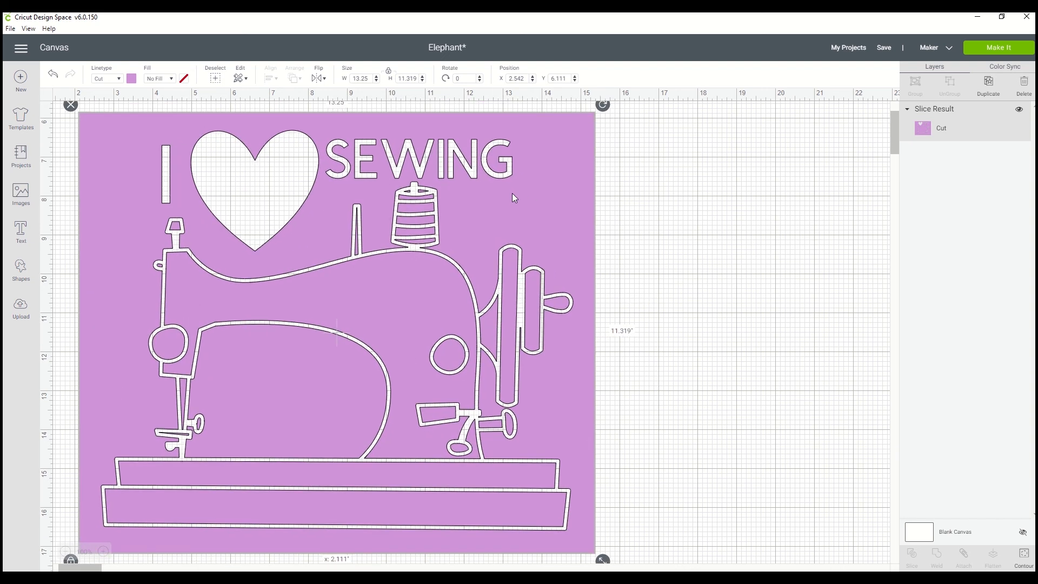
left_click(647, 213)
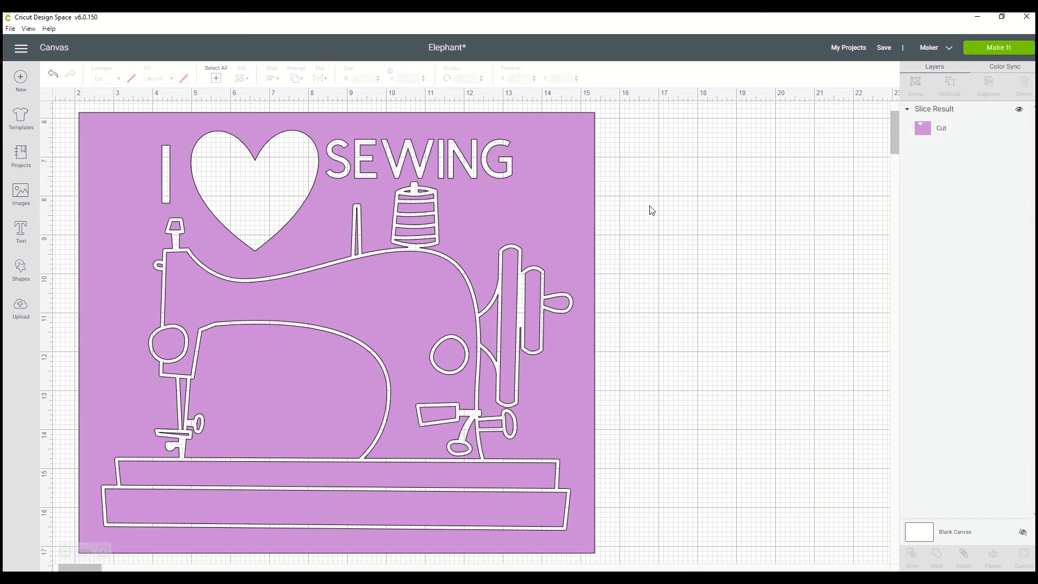